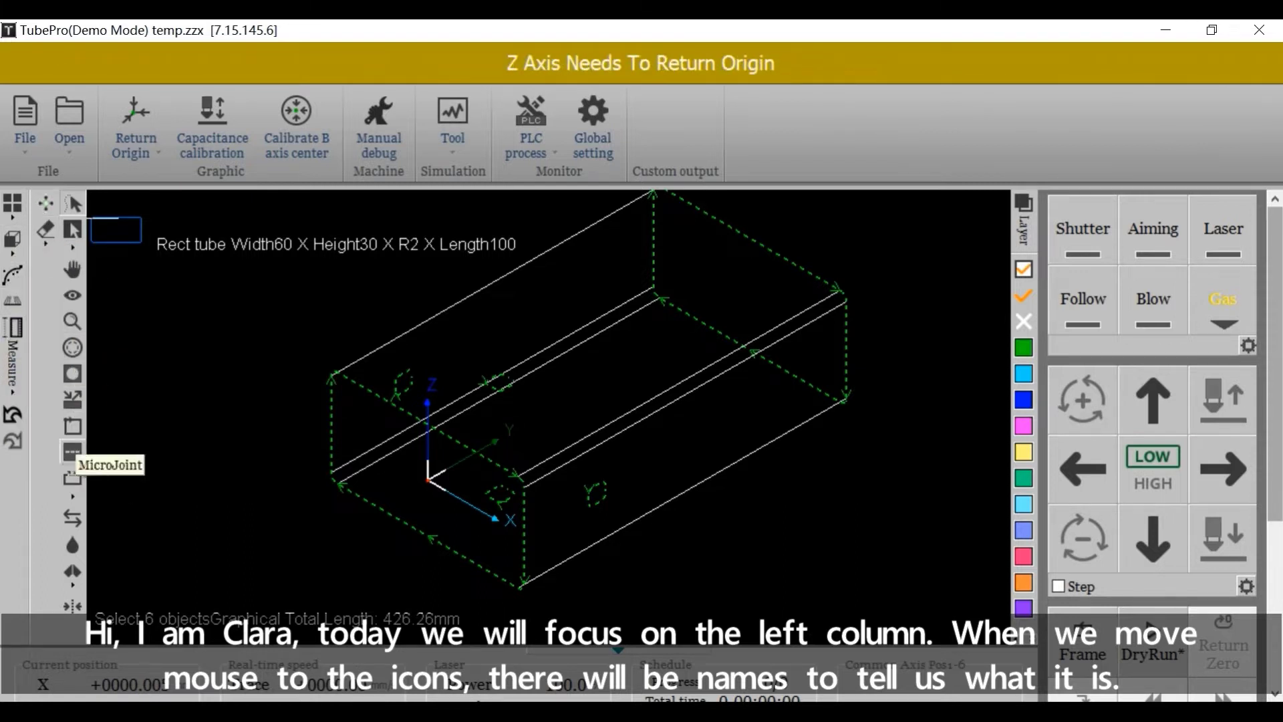
Using Select Line, select the front end cut, a hole, the rear end cut and the whole part in turn, and clear the selection
left_click(72, 203)
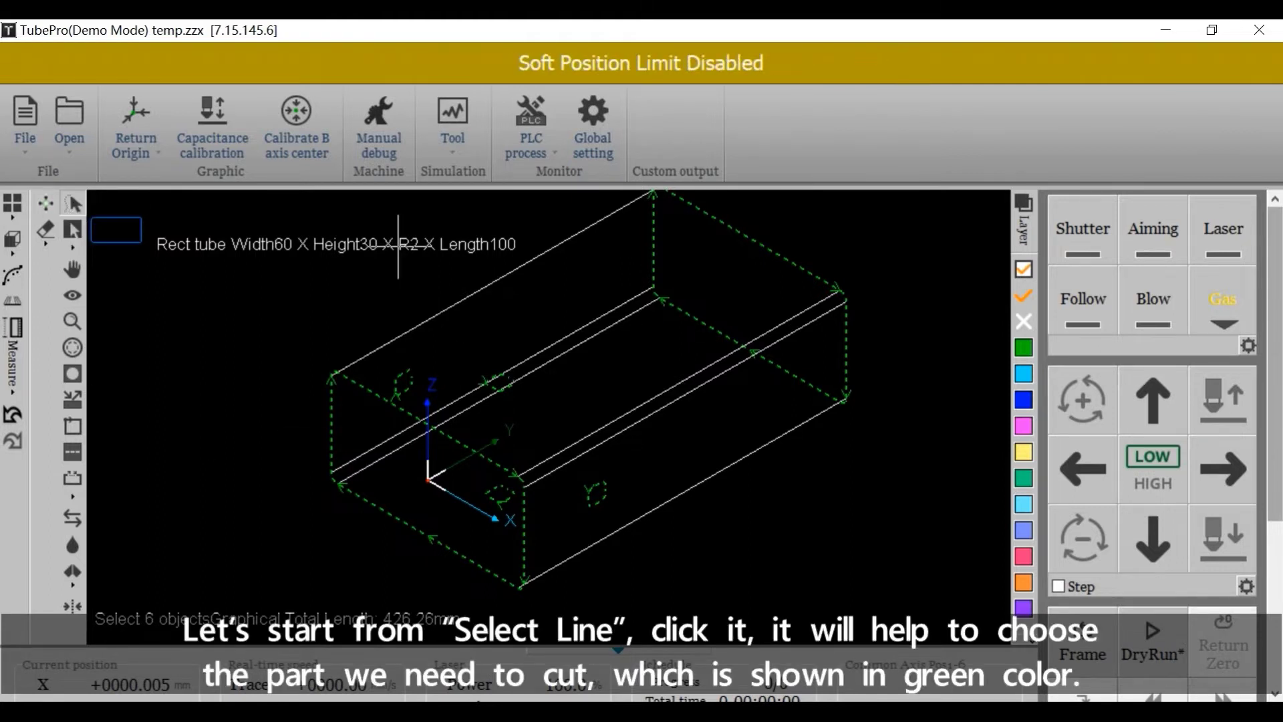
left_click(414, 418)
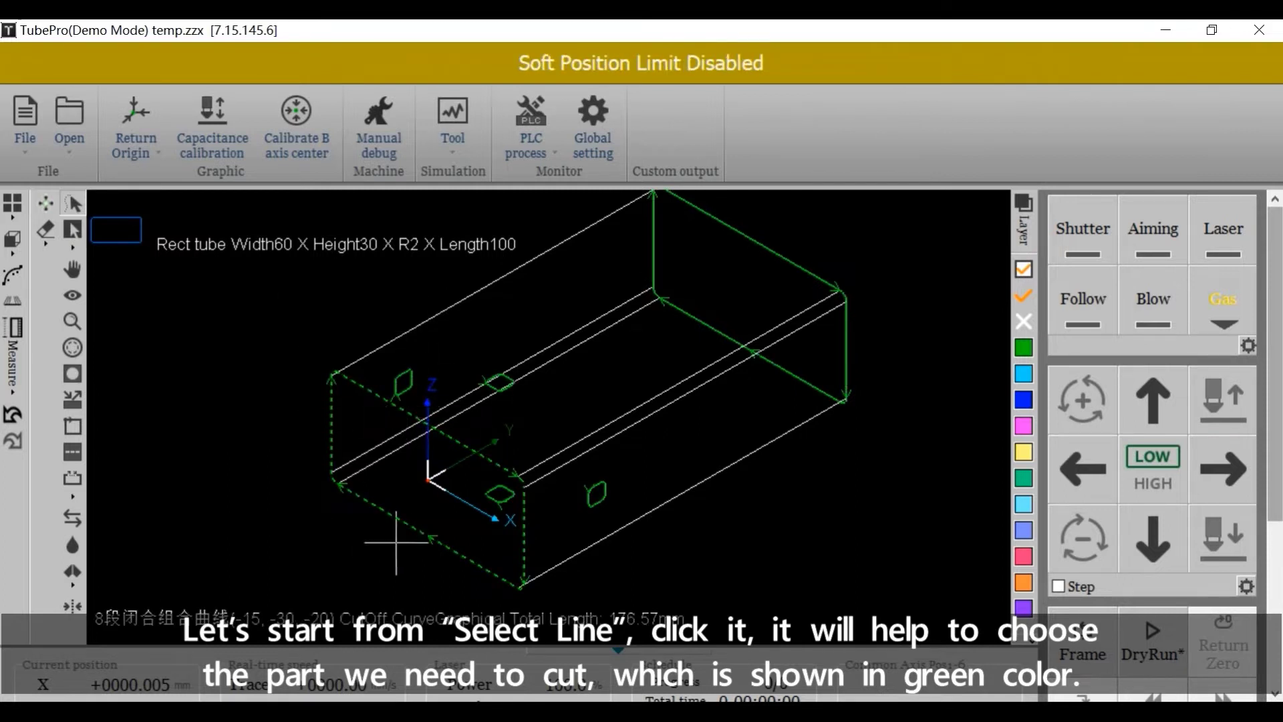
left_click(403, 381)
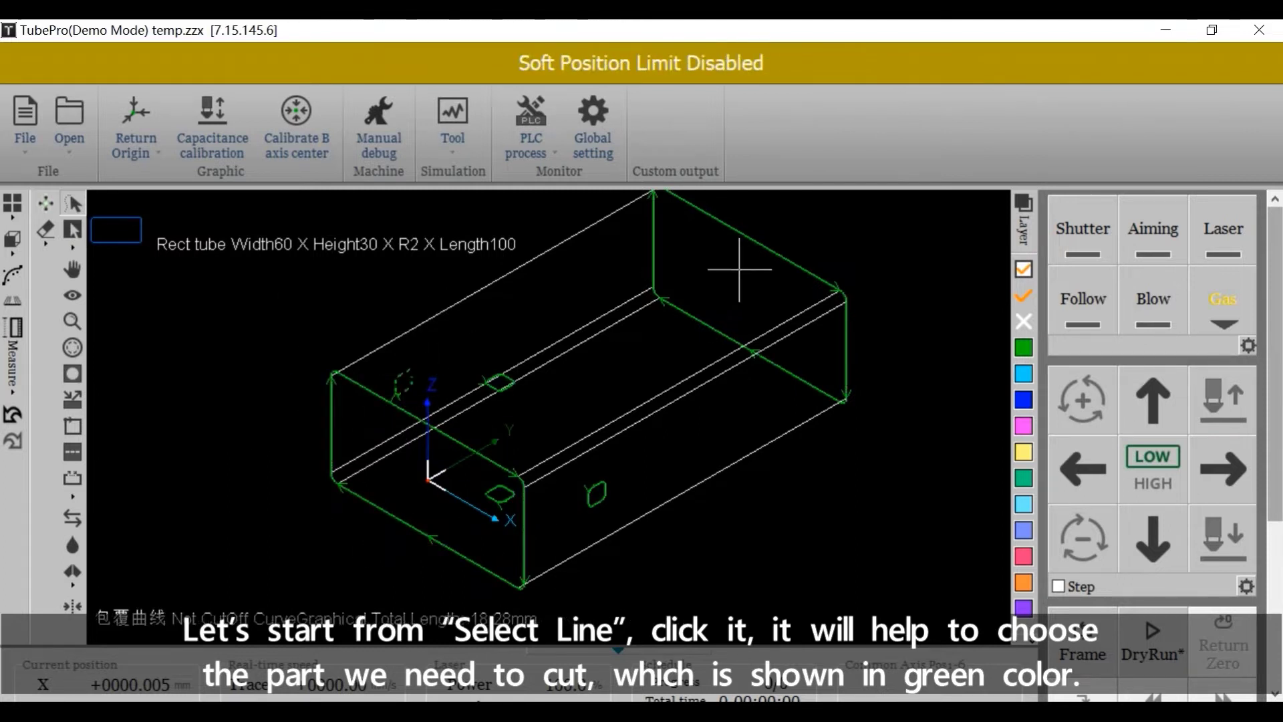
left_click(840, 372)
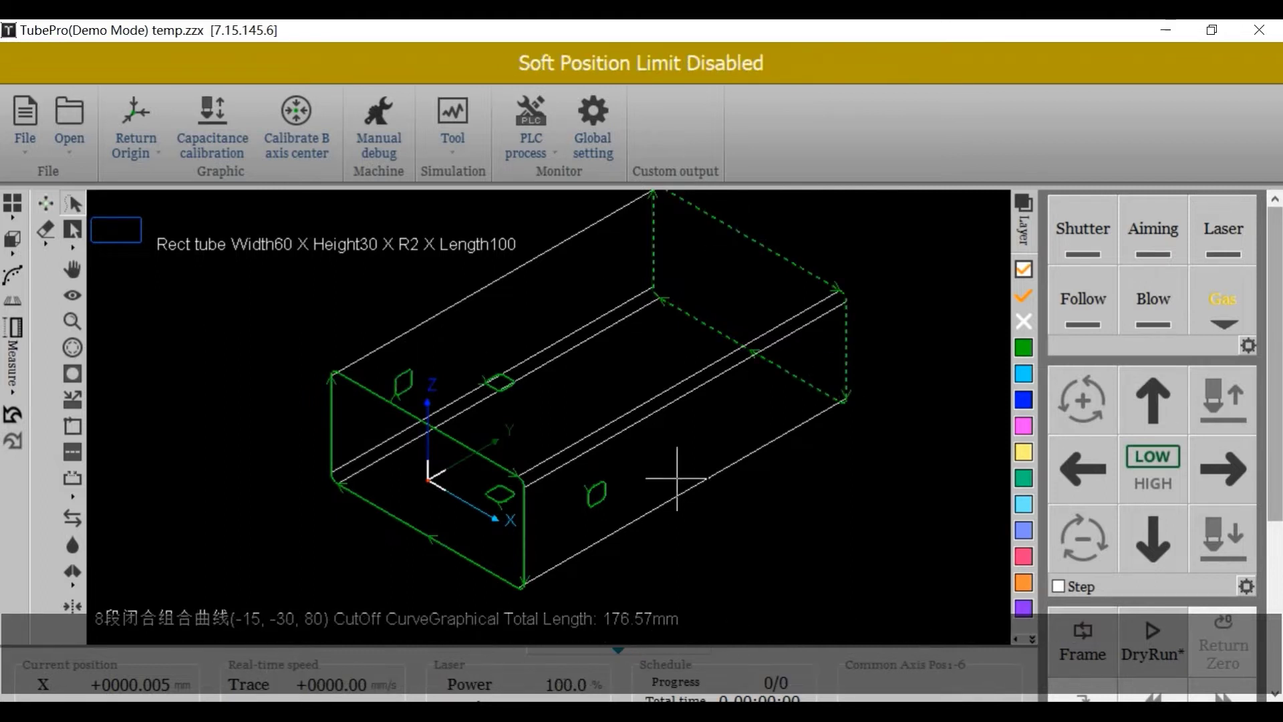
left_click(668, 386)
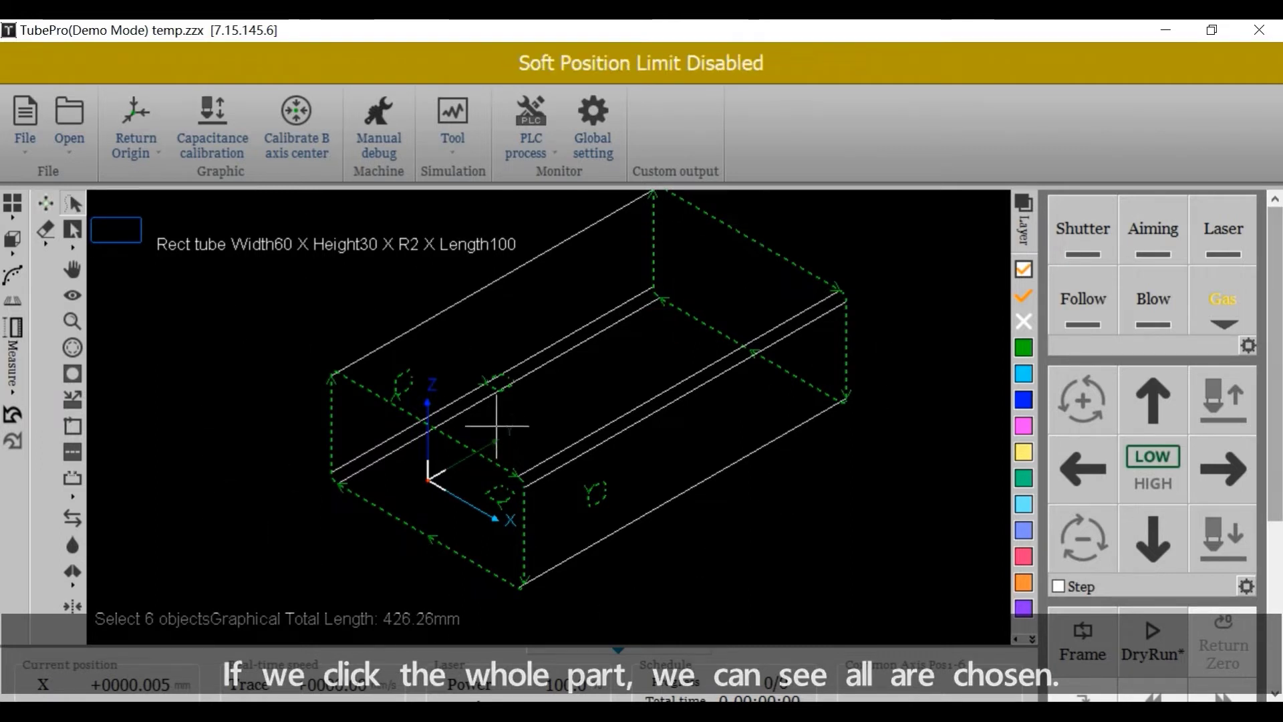
left_click(983, 588)
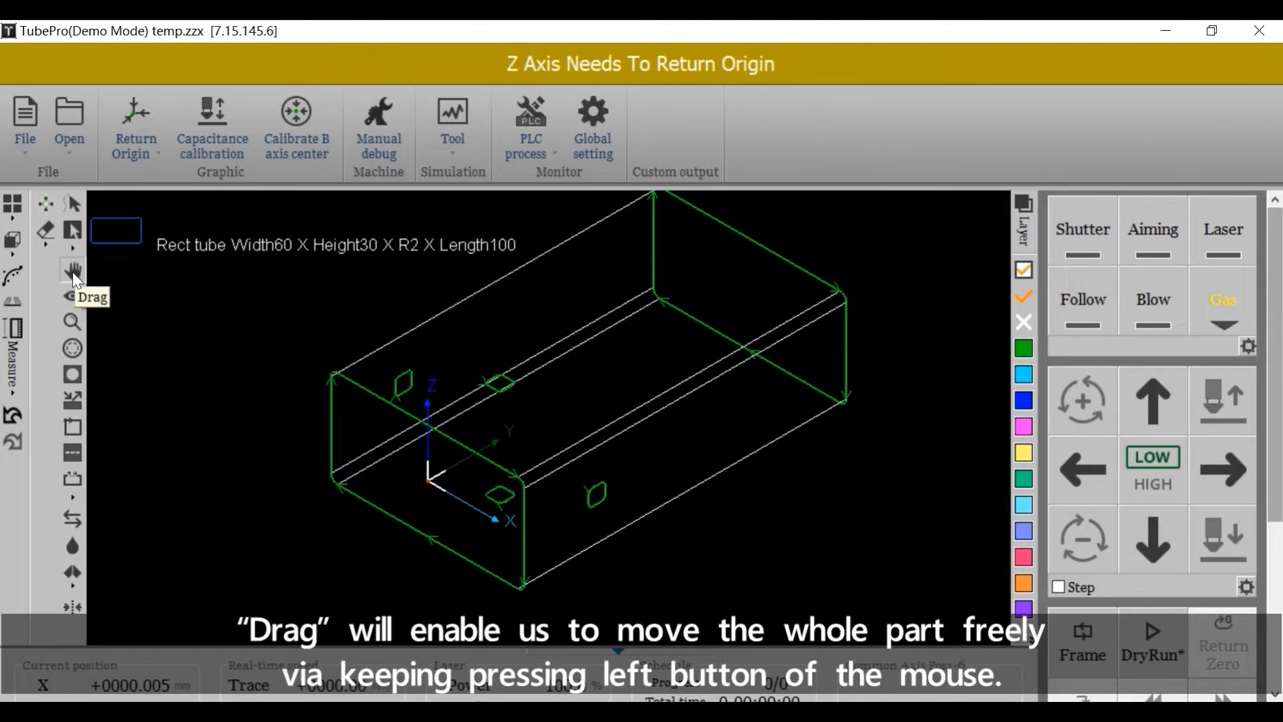
Pan the rectangular tube with the Drag tool and rotate it with 3D view to inspect it from different angles
left_click(74, 270)
left_click_drag(564, 364, 518, 387)
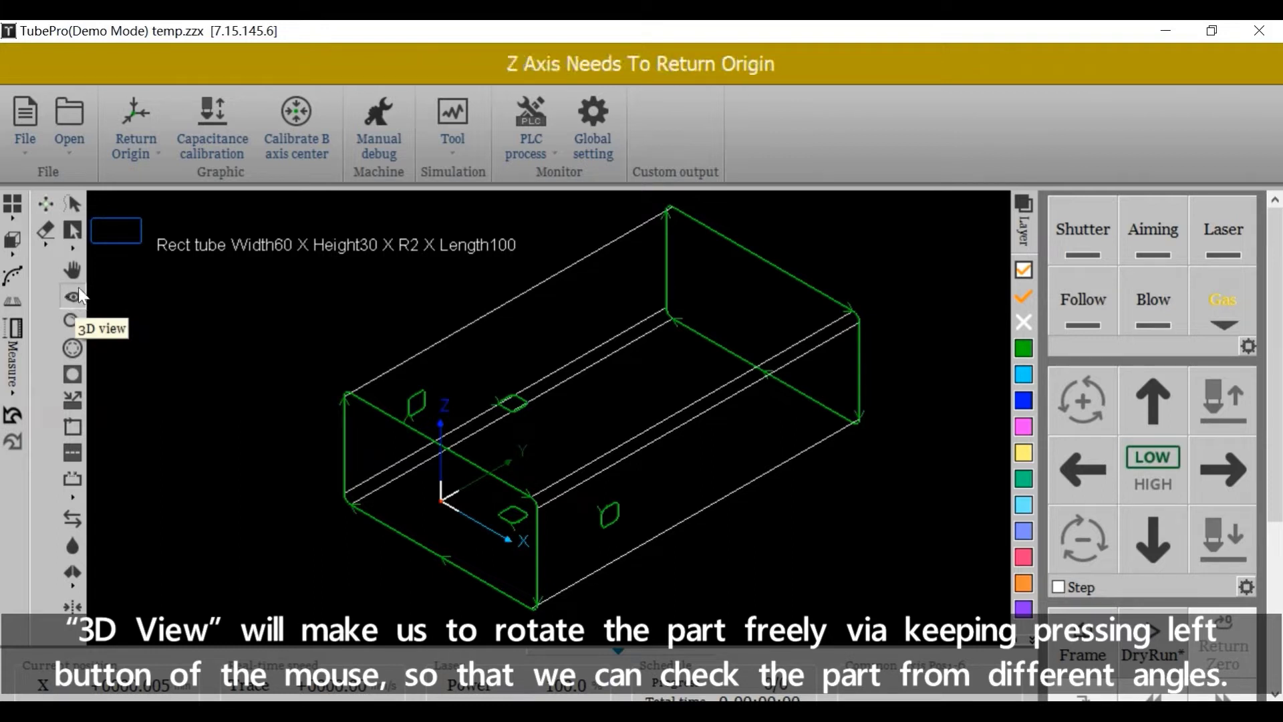
left_click(74, 294)
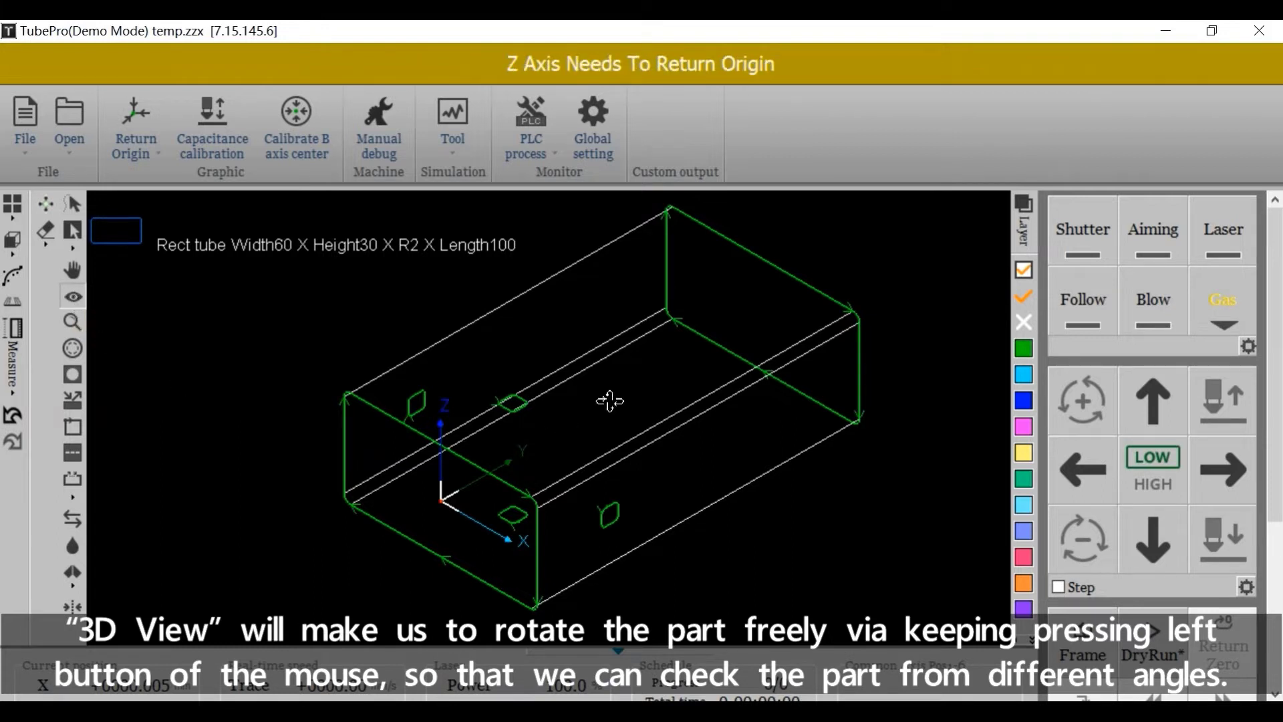
left_click_drag(607, 395, 406, 401)
scroll(471, 401, "down", 5)
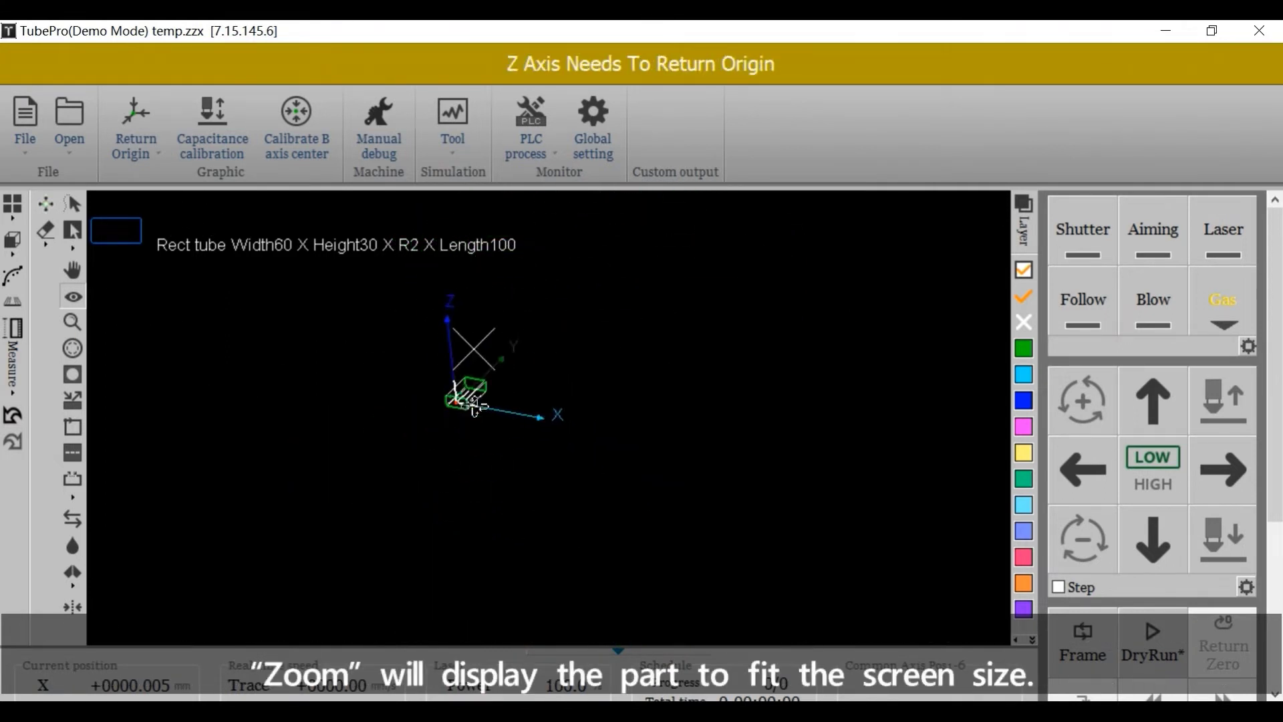
Fit the whole tube to the drawing area with Zoom
left_click(72, 321)
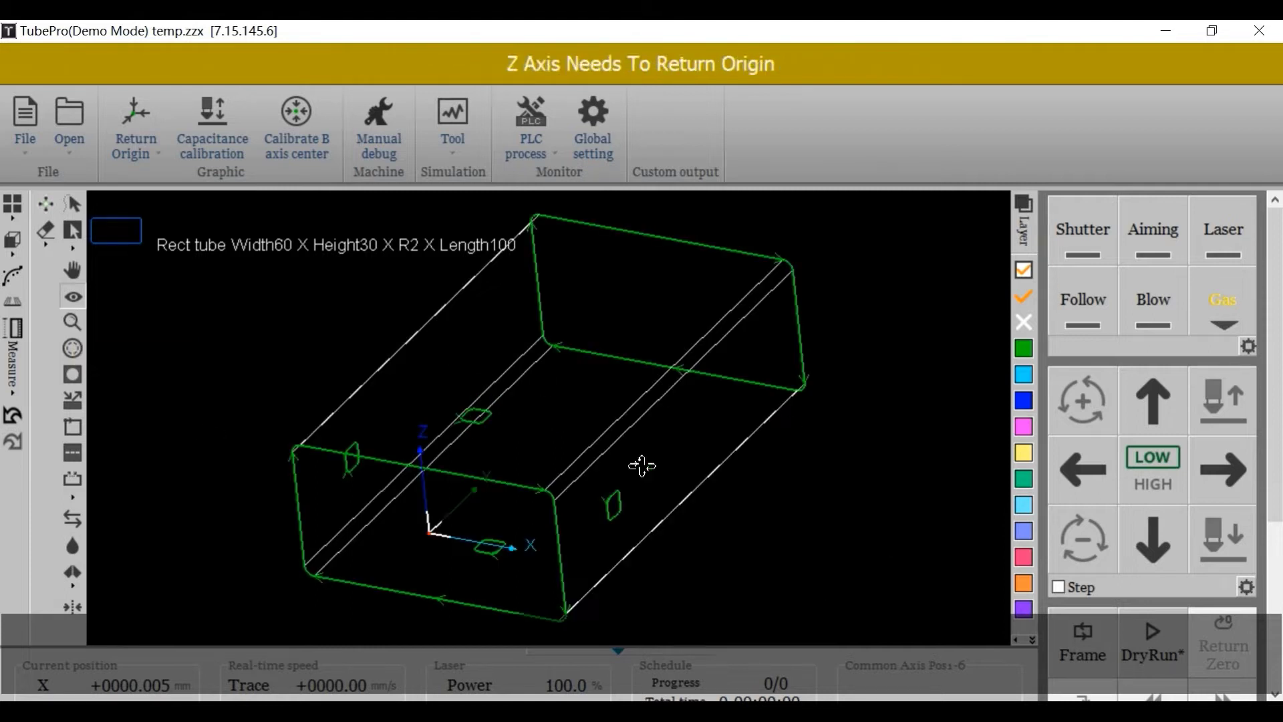
scroll(521, 439, "up", 5)
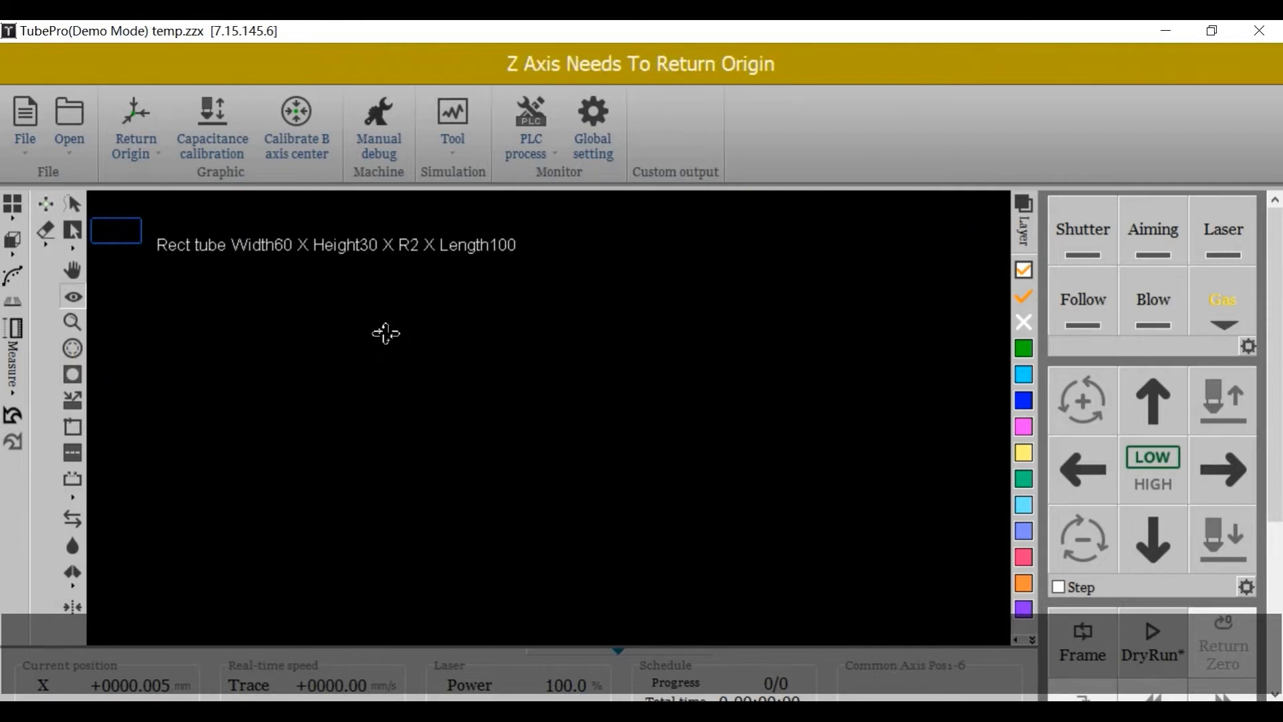
left_click(77, 324)
middle_click_drag(138, 411, 288, 494)
Set up kerf compensation for the selected front end cut with a 1 mm slot width, keeping Wrapped graph and Cross section enabled
left_click(75, 346)
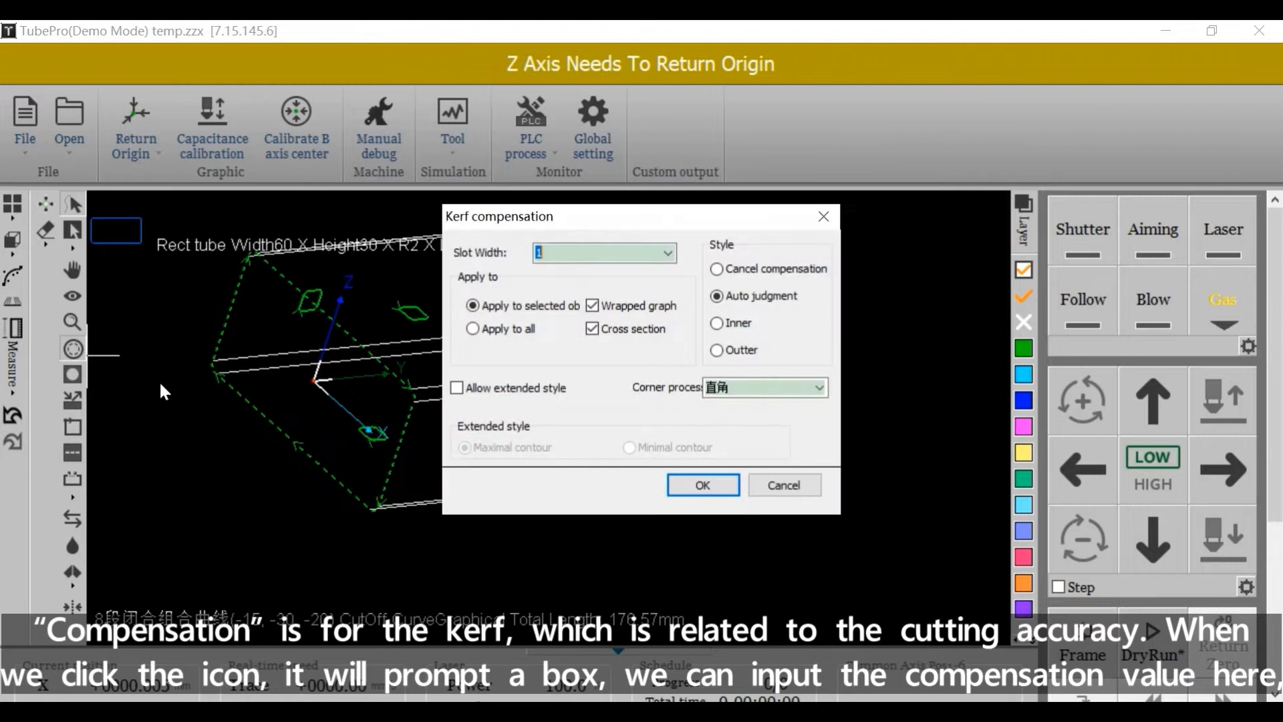
left_click_drag(653, 225, 905, 232)
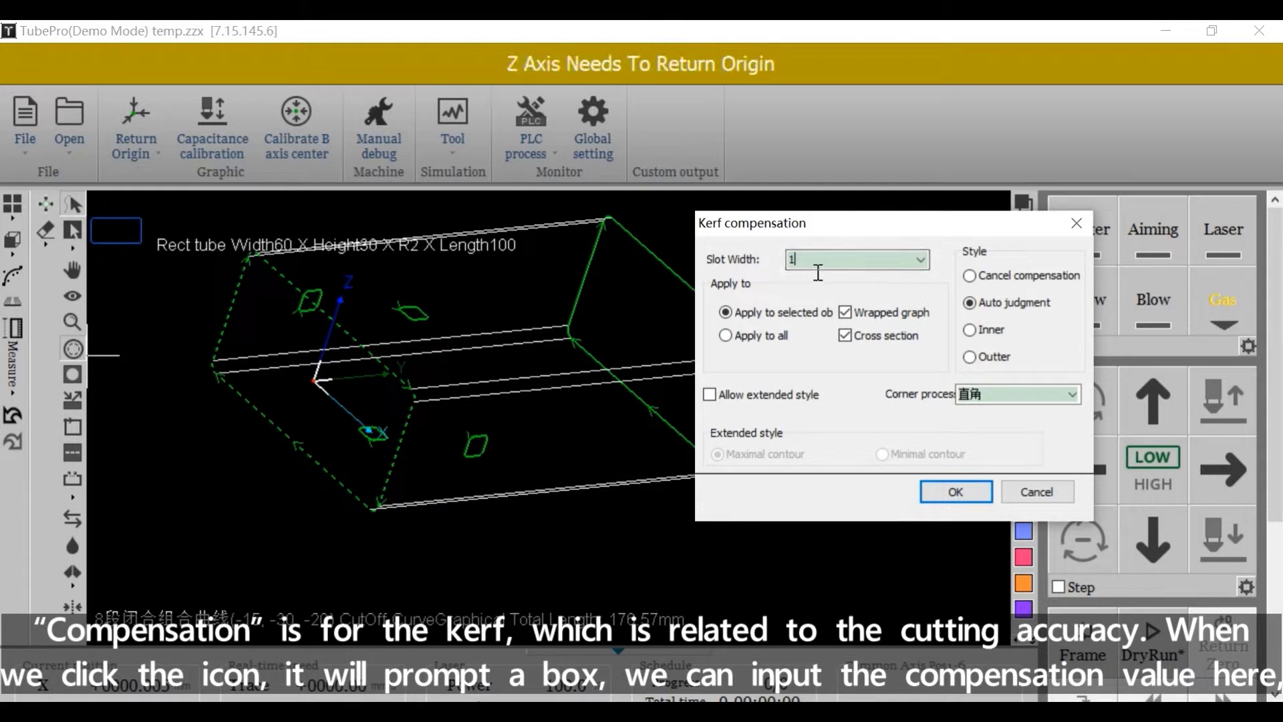
left_click(853, 266)
double_click(893, 270)
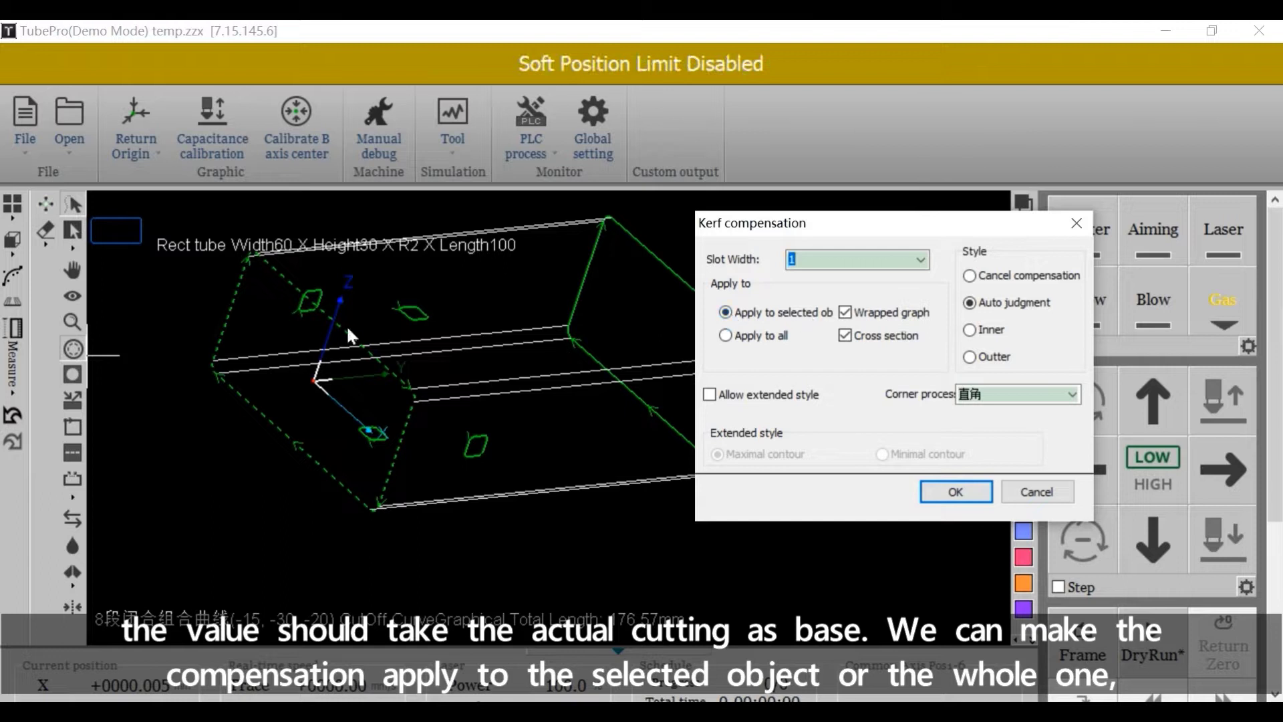
left_click(731, 339)
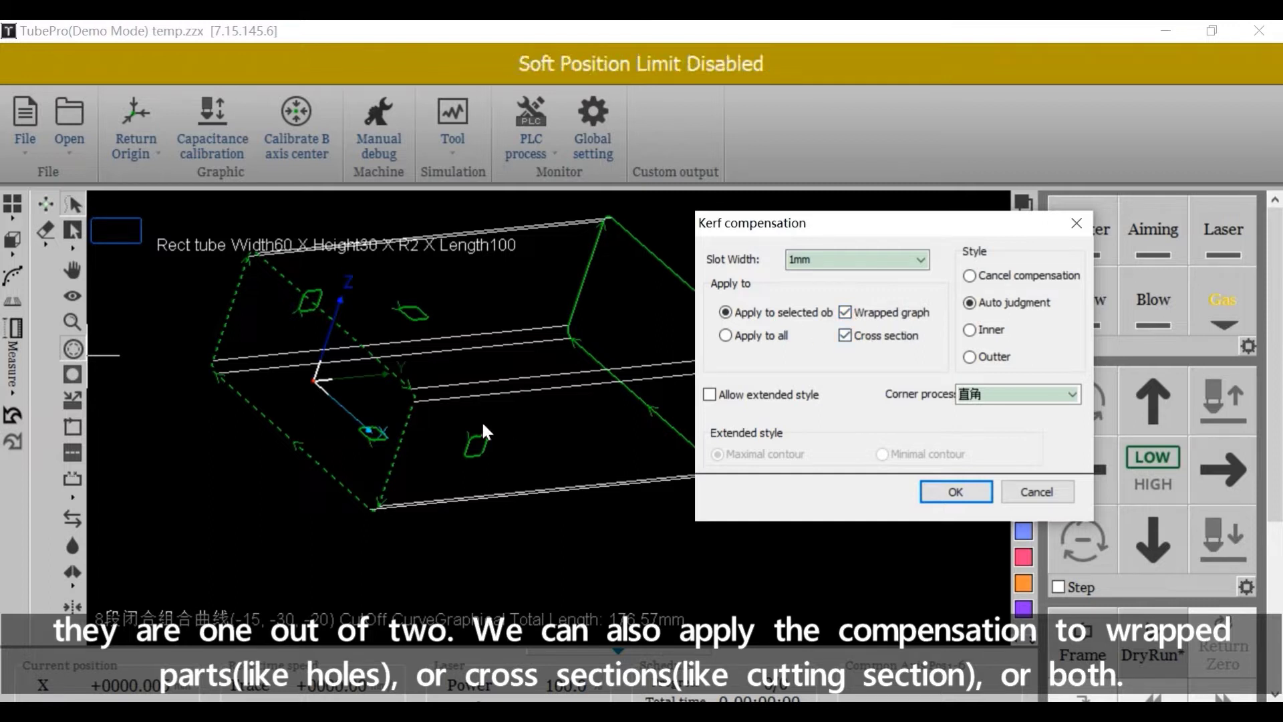
left_click(846, 336)
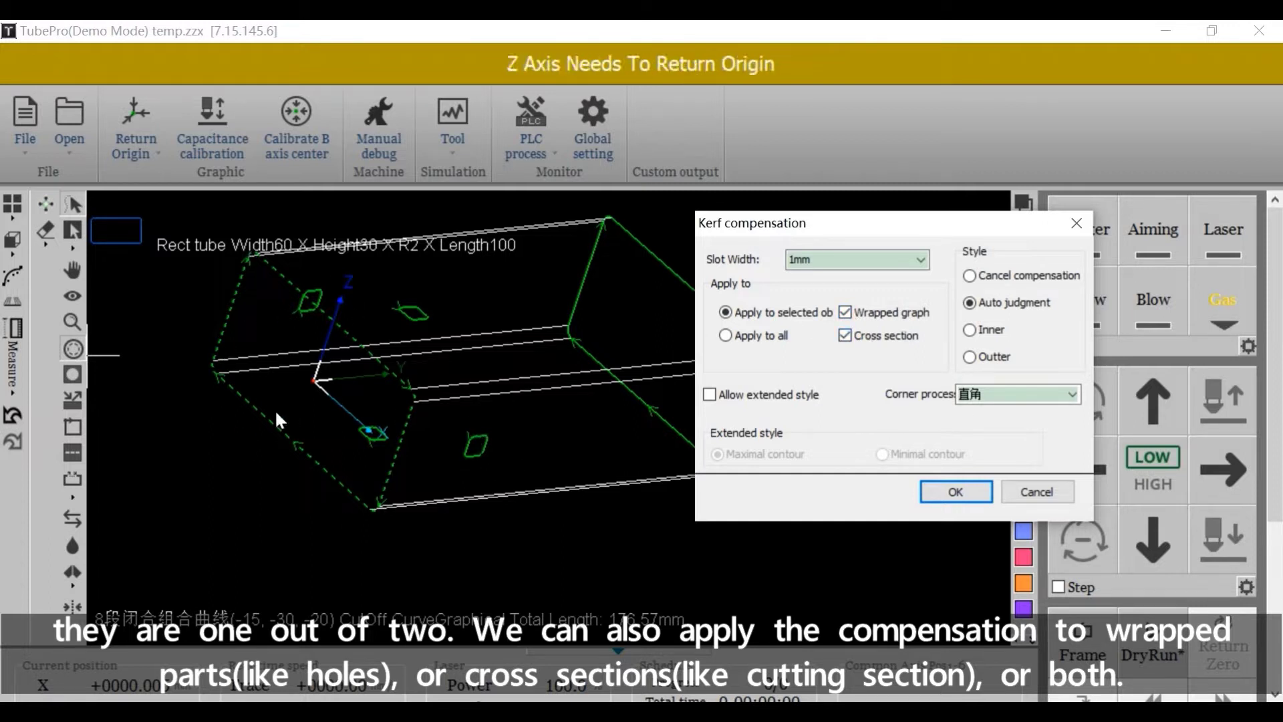
left_click(847, 336)
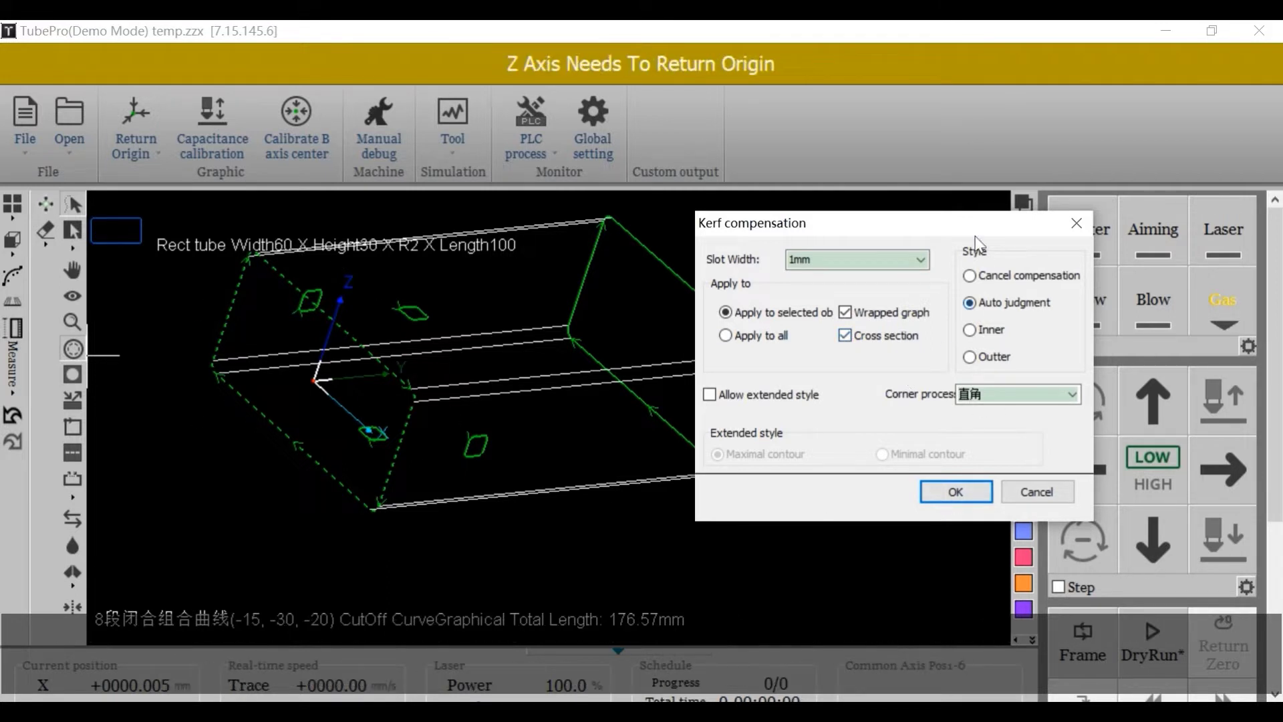
Set the compensation style to Outter, allow the extended style with Minimal contour, and apply the compensation to the front end cut
left_click(976, 278)
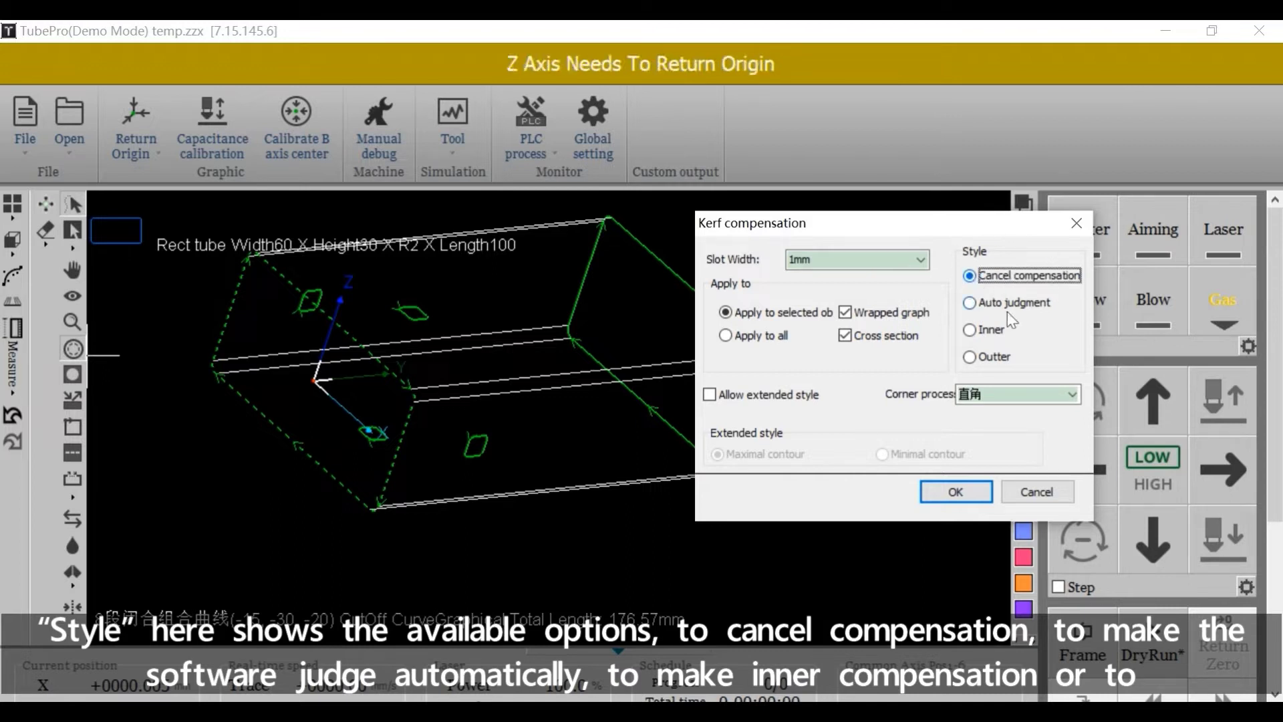
left_click(970, 304)
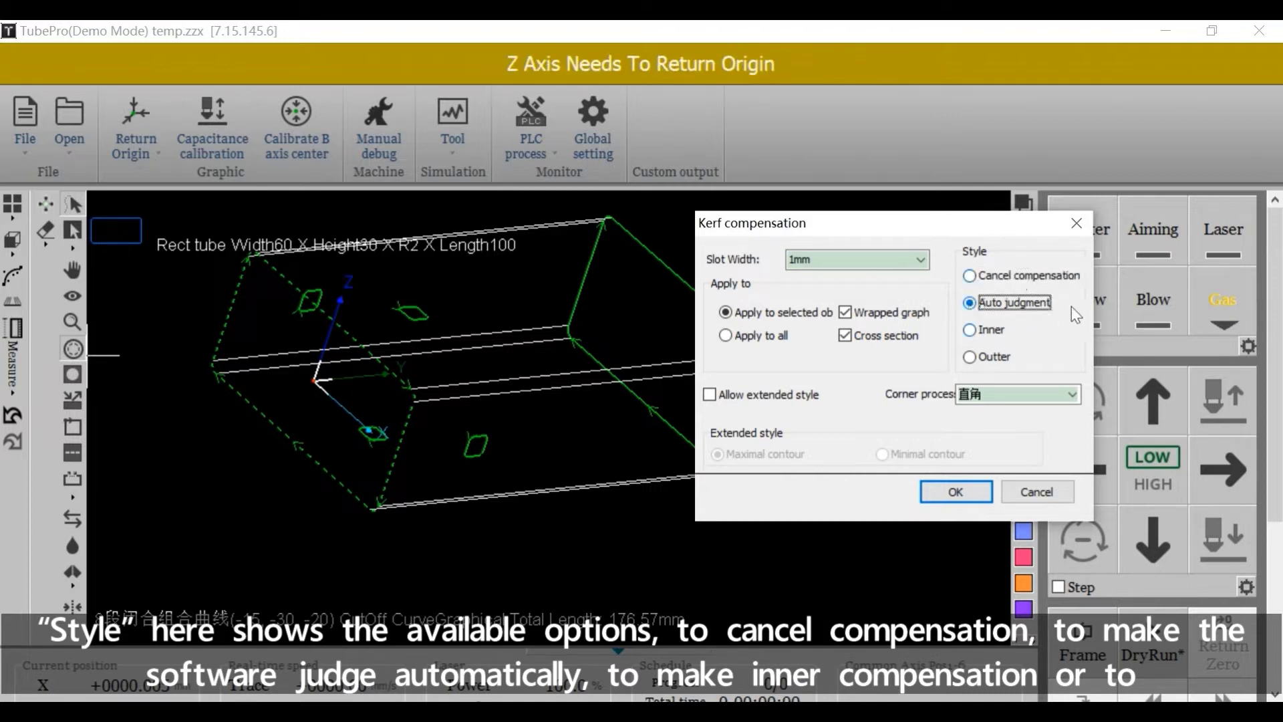
left_click(977, 330)
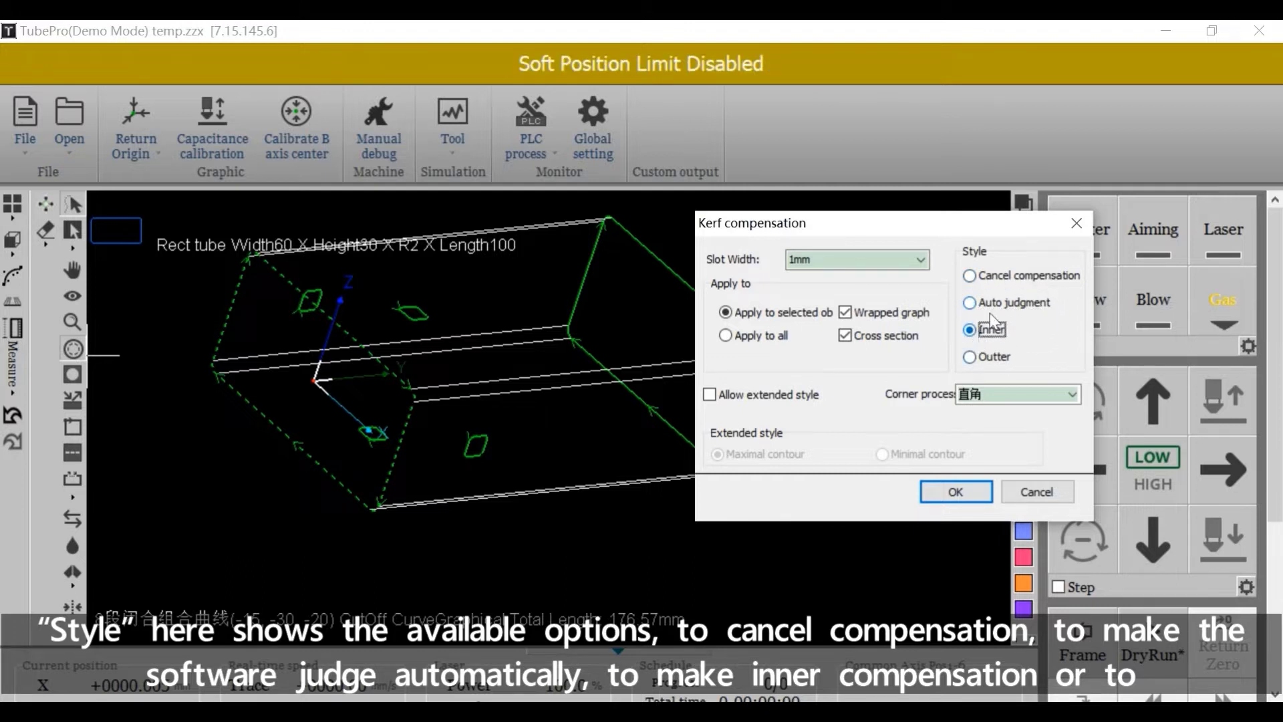
left_click(969, 358)
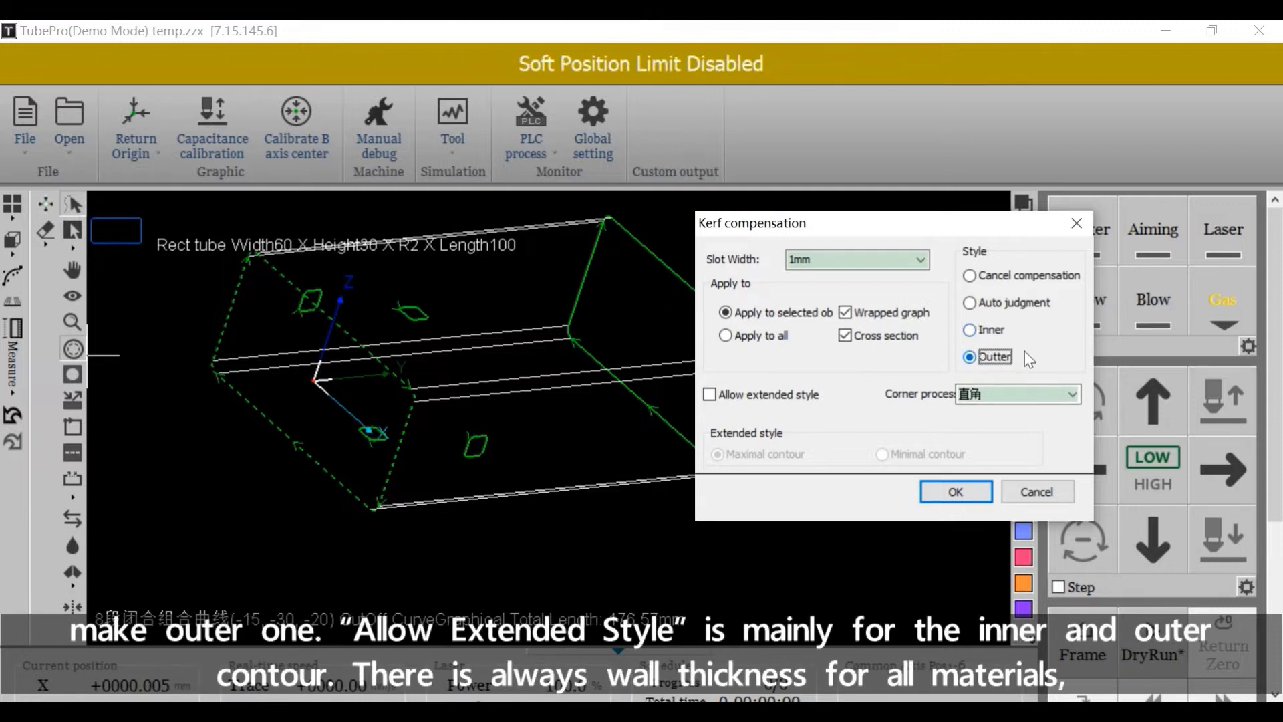
left_click(708, 399)
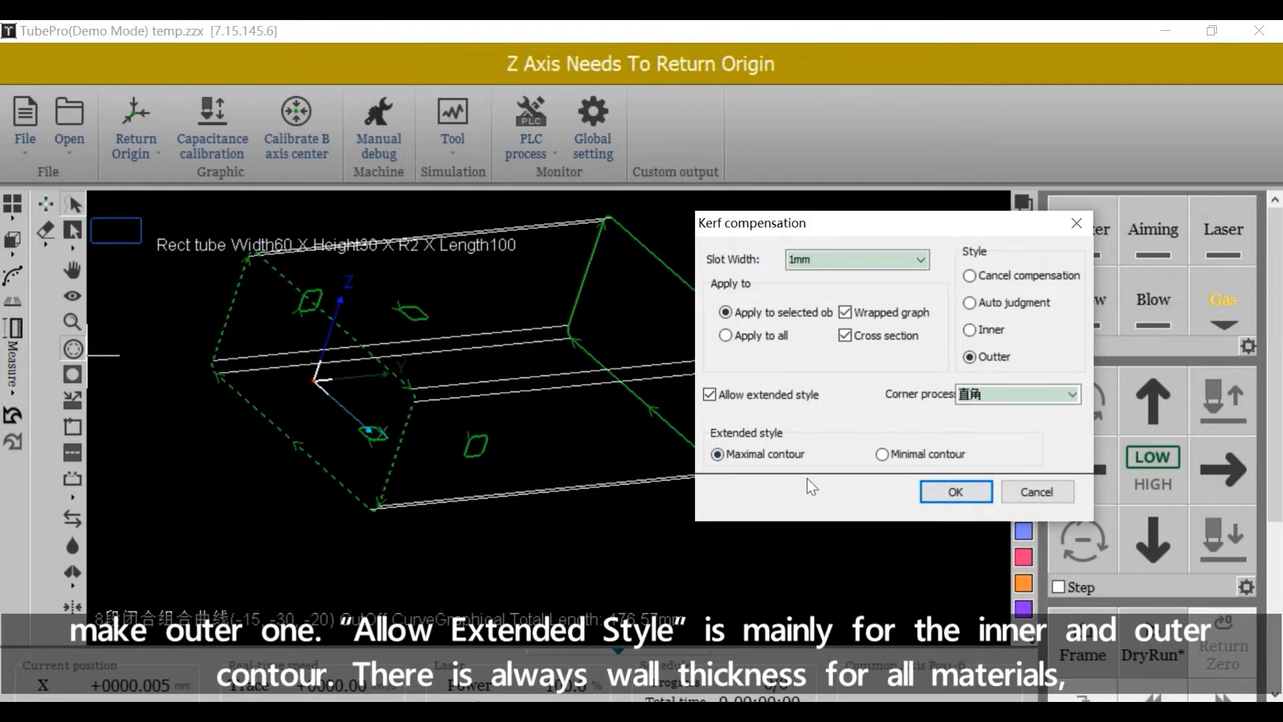
left_click(716, 458)
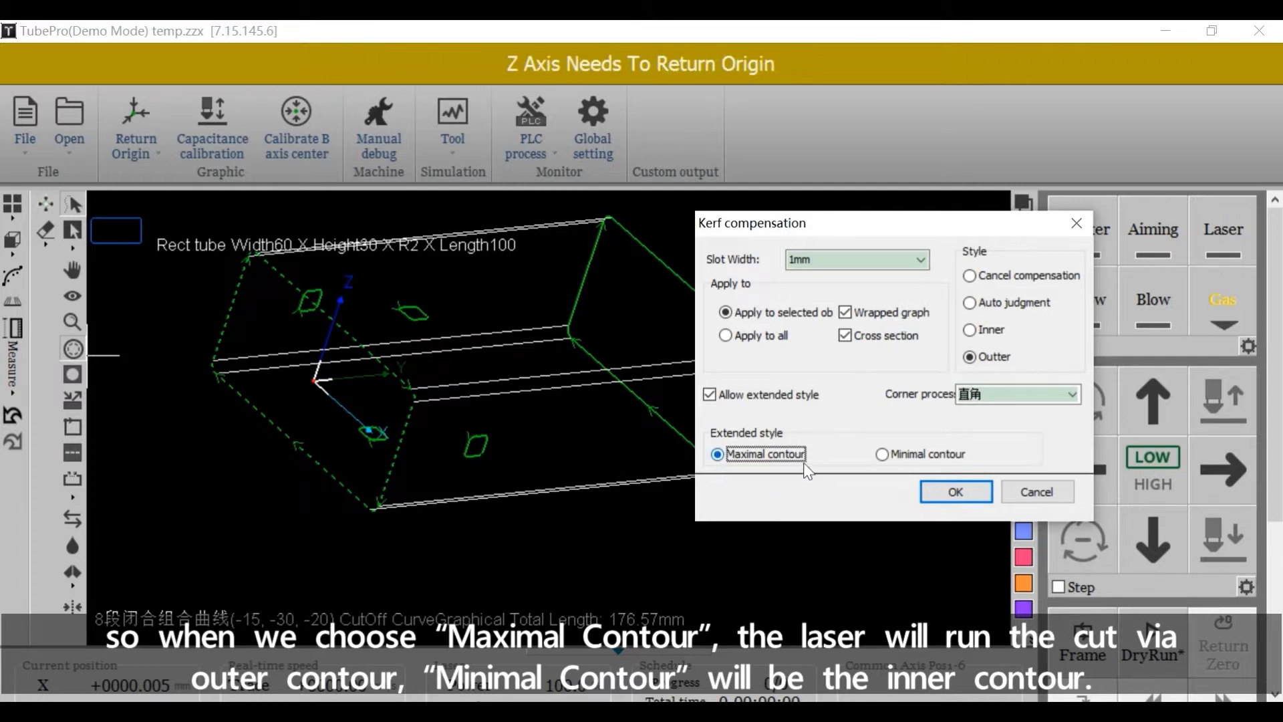
key("Return")
Apply the 1 mm outer kerf compensation to all wrapped graphs, leaving cross sections out
scroll(300, 409, "up", 4)
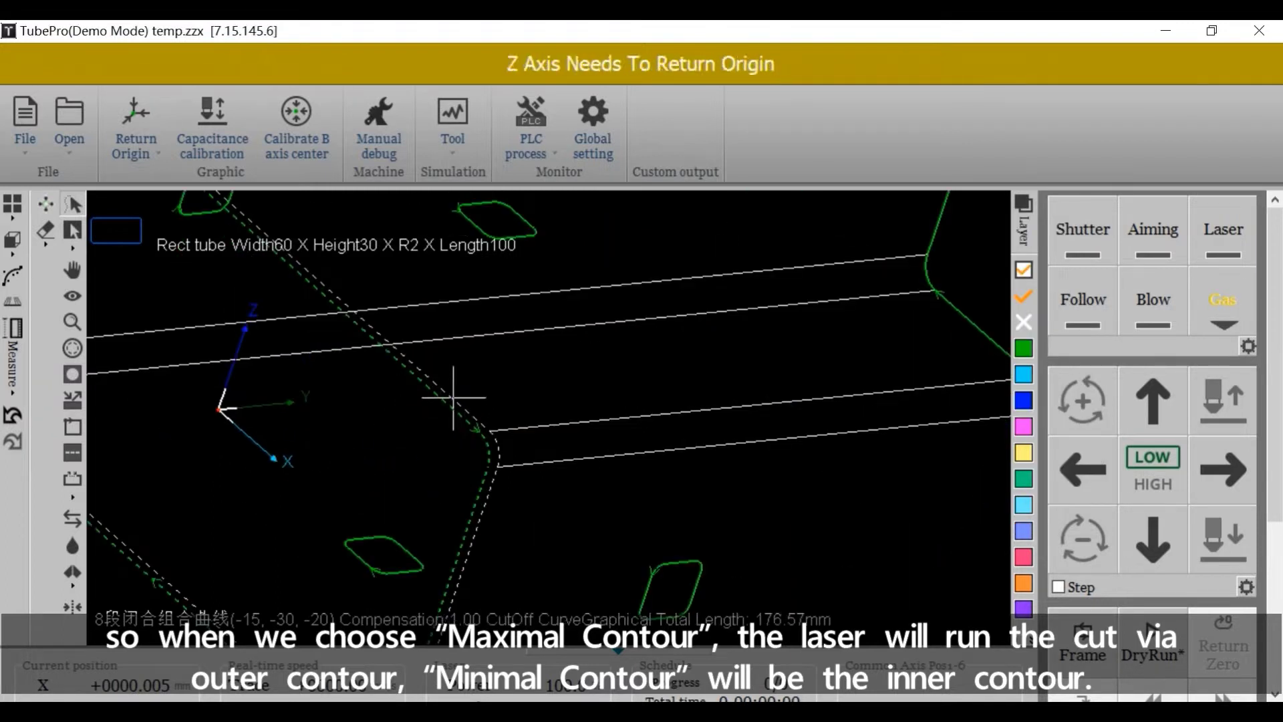
scroll(409, 392, "up", 2)
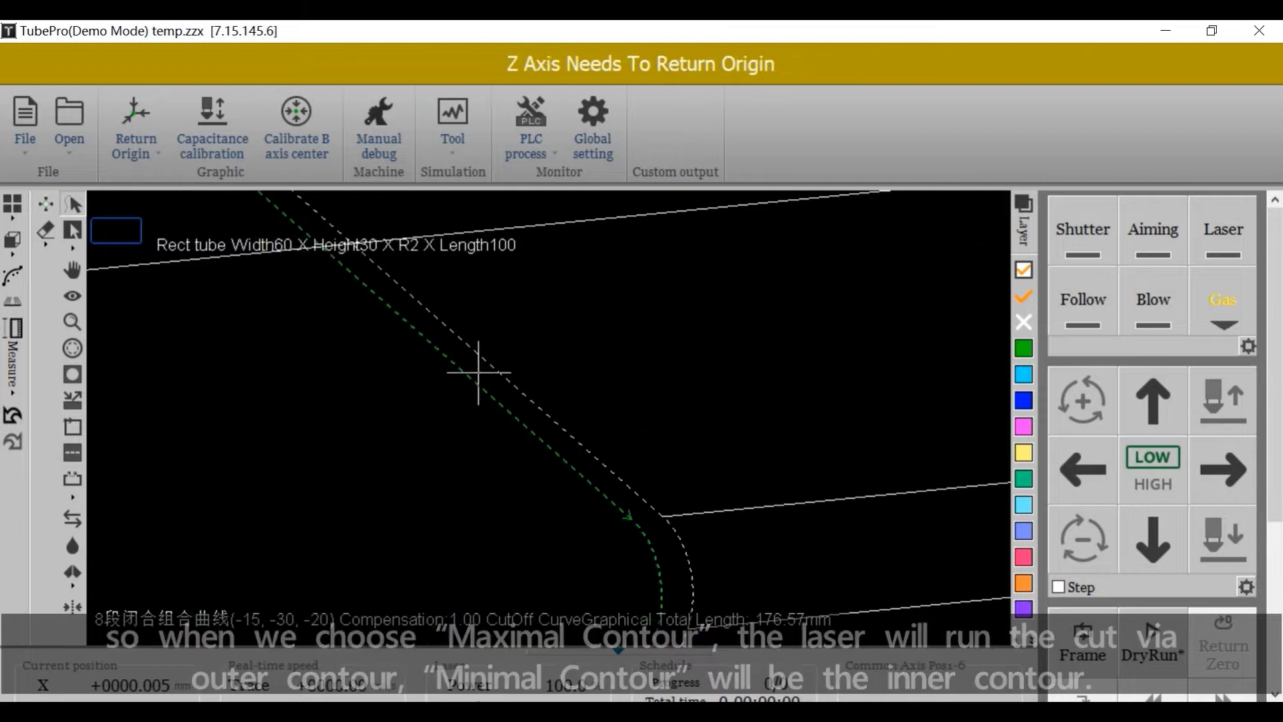
scroll(480, 369, "down", 2)
scroll(387, 372, "down", 3)
scroll(387, 373, "up", 1)
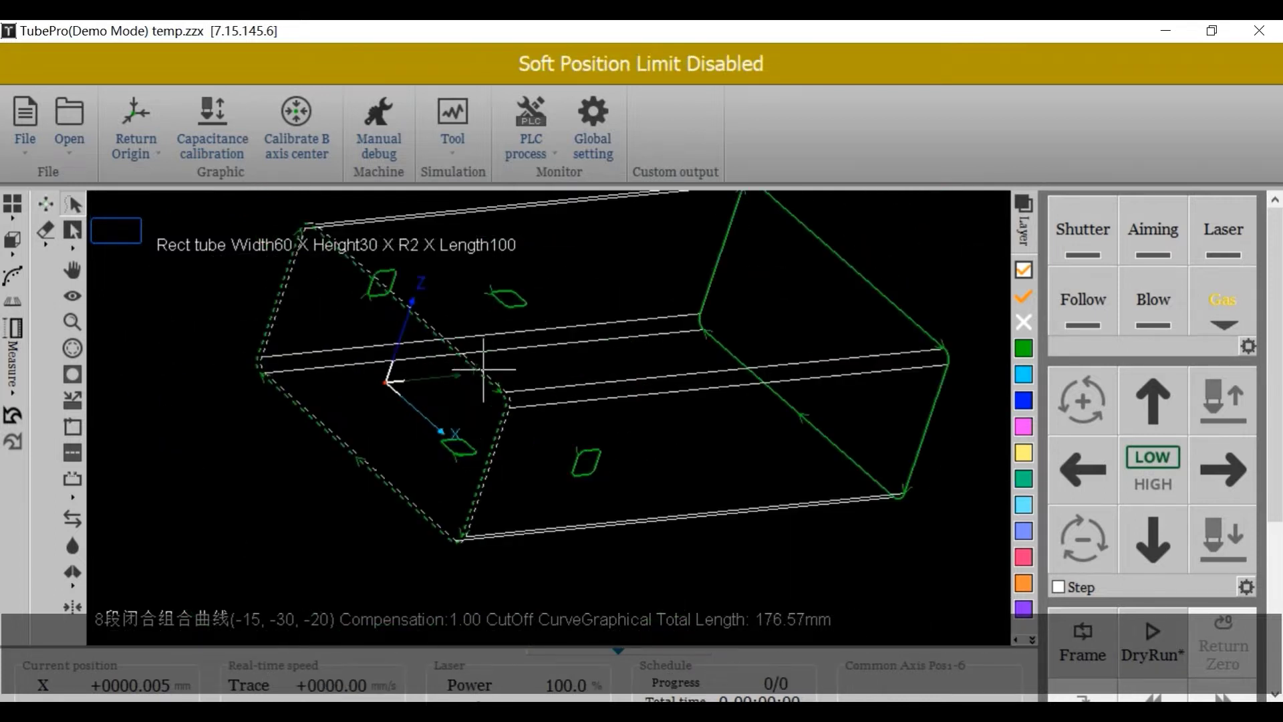
left_click(72, 347)
left_click_drag(631, 212, 981, 219)
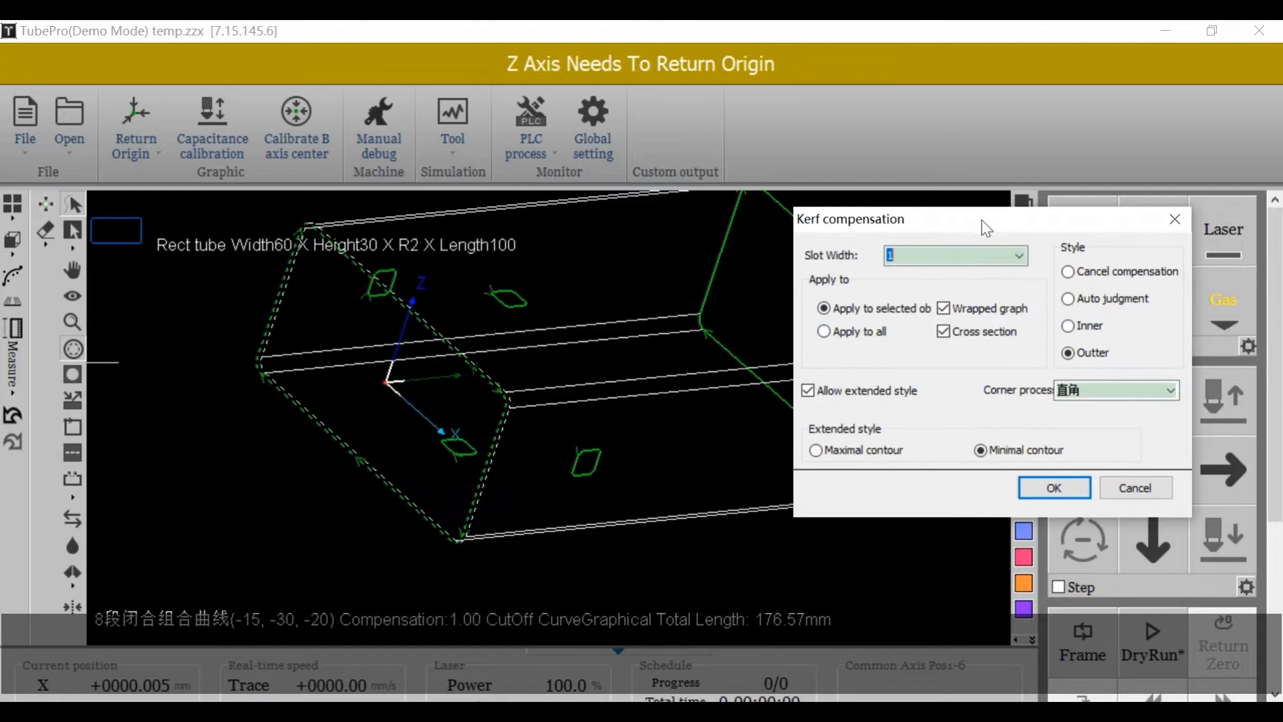
left_click(824, 332)
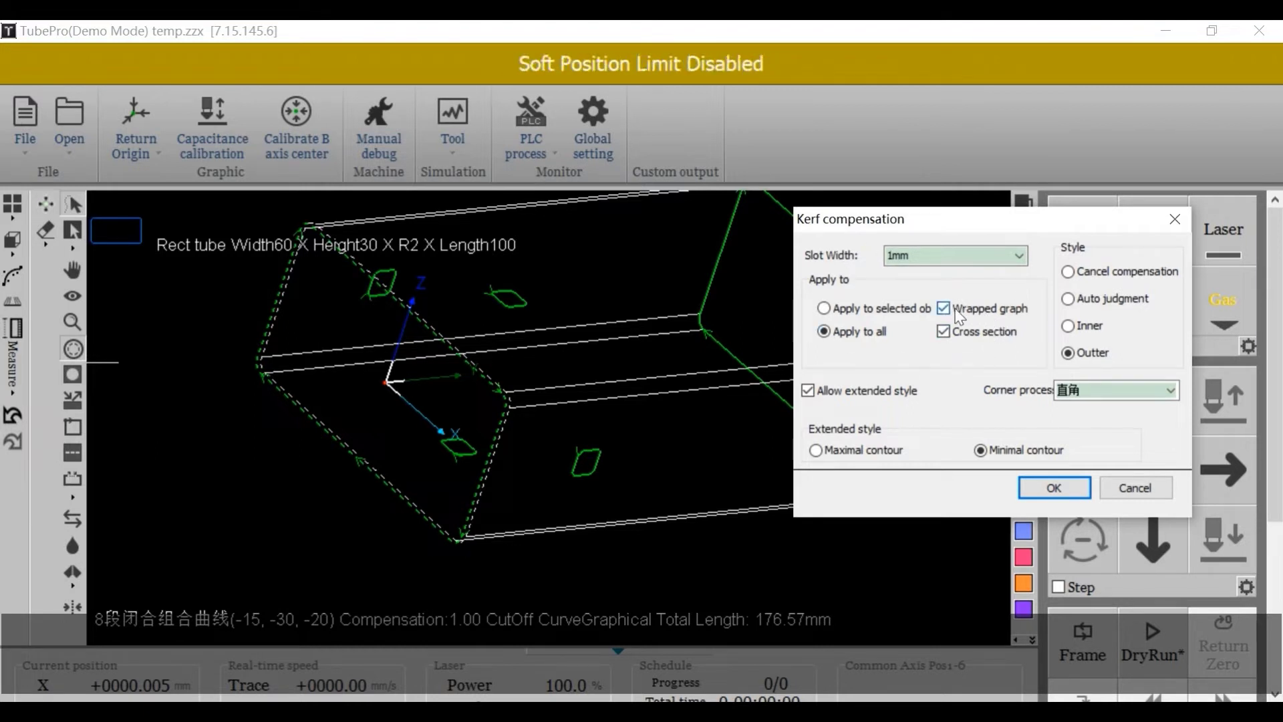
left_click(945, 332)
left_click(1061, 483)
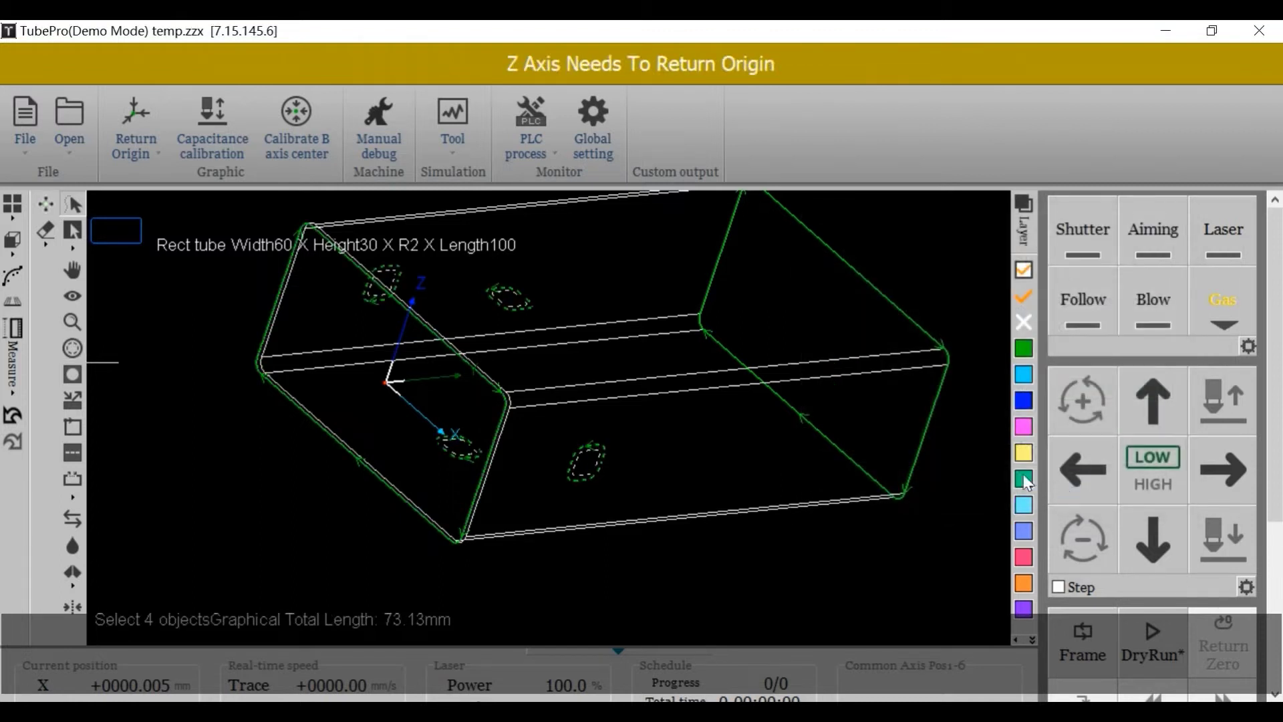
Examine the compensated contours around the four holes on the tube
scroll(582, 455, "up", 3)
scroll(699, 394, "down", 5)
scroll(699, 400, "up", 4)
scroll(698, 397, "down", 3)
scroll(703, 375, "up", 4)
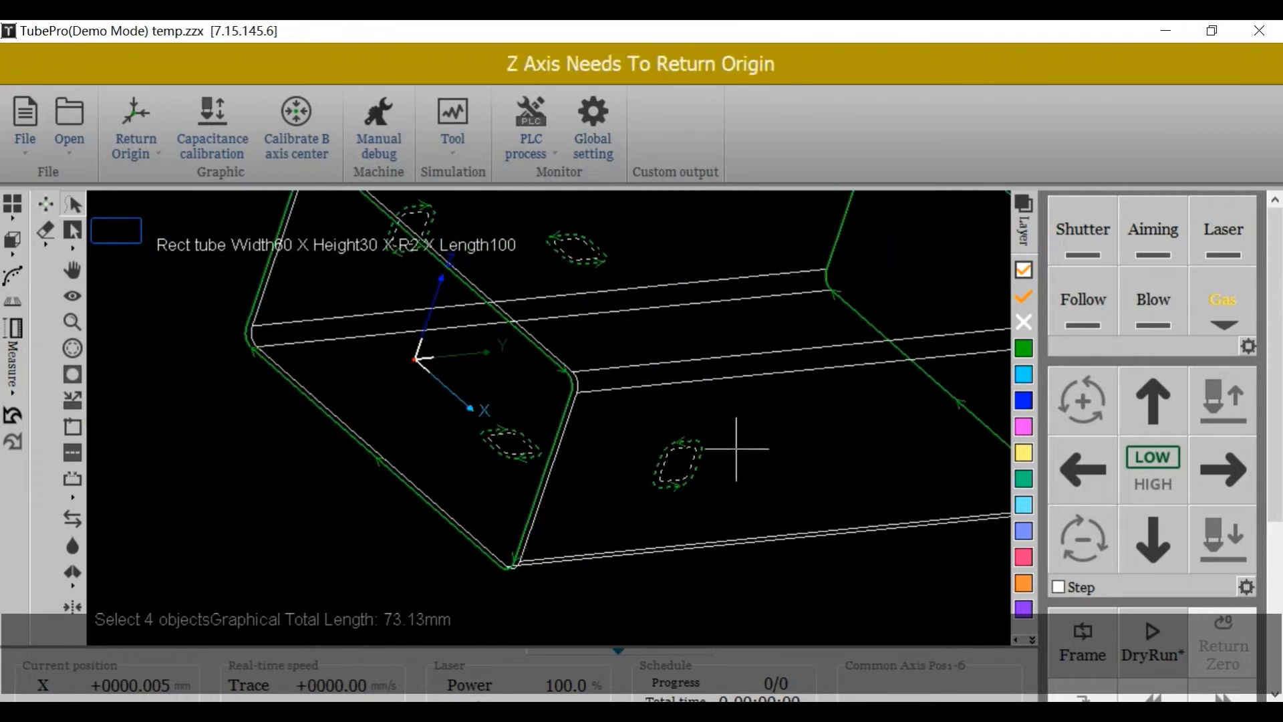
scroll(916, 374, "down", 5)
scroll(905, 343, "up", 4)
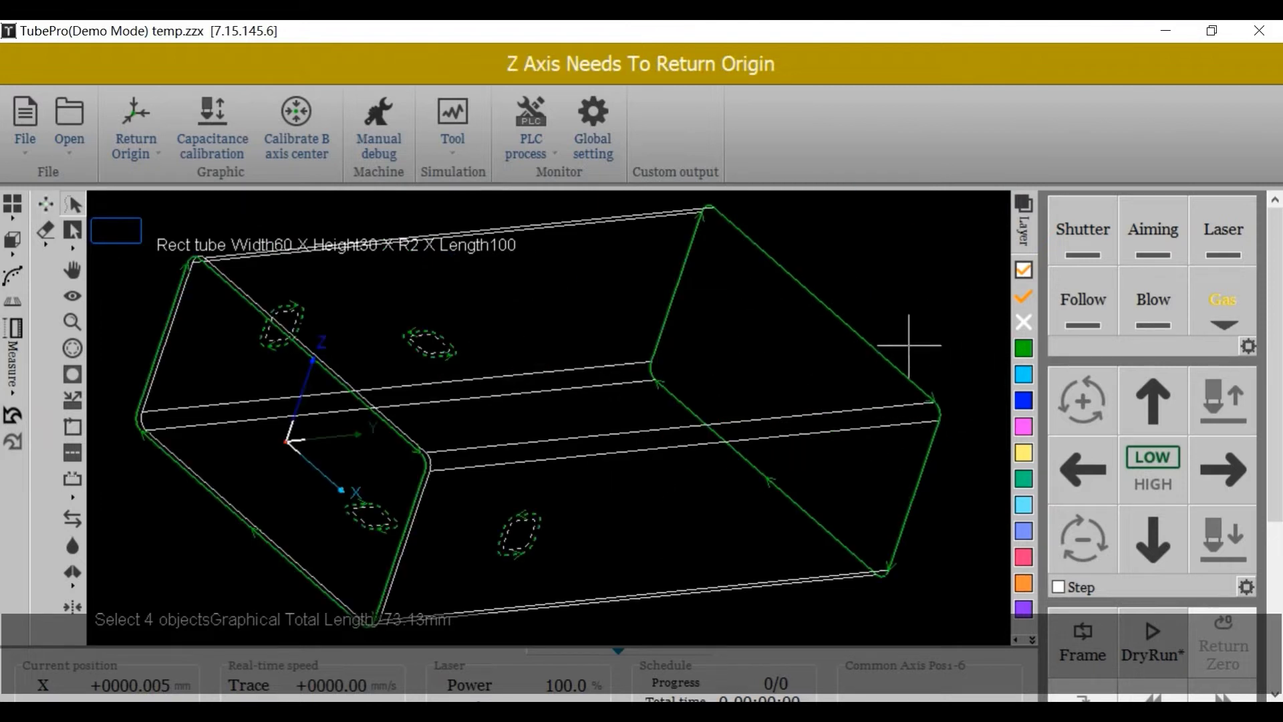
Reapply the kerf compensation to the whole tube with Cross section included, and check the rear end cut up close
left_click(887, 355)
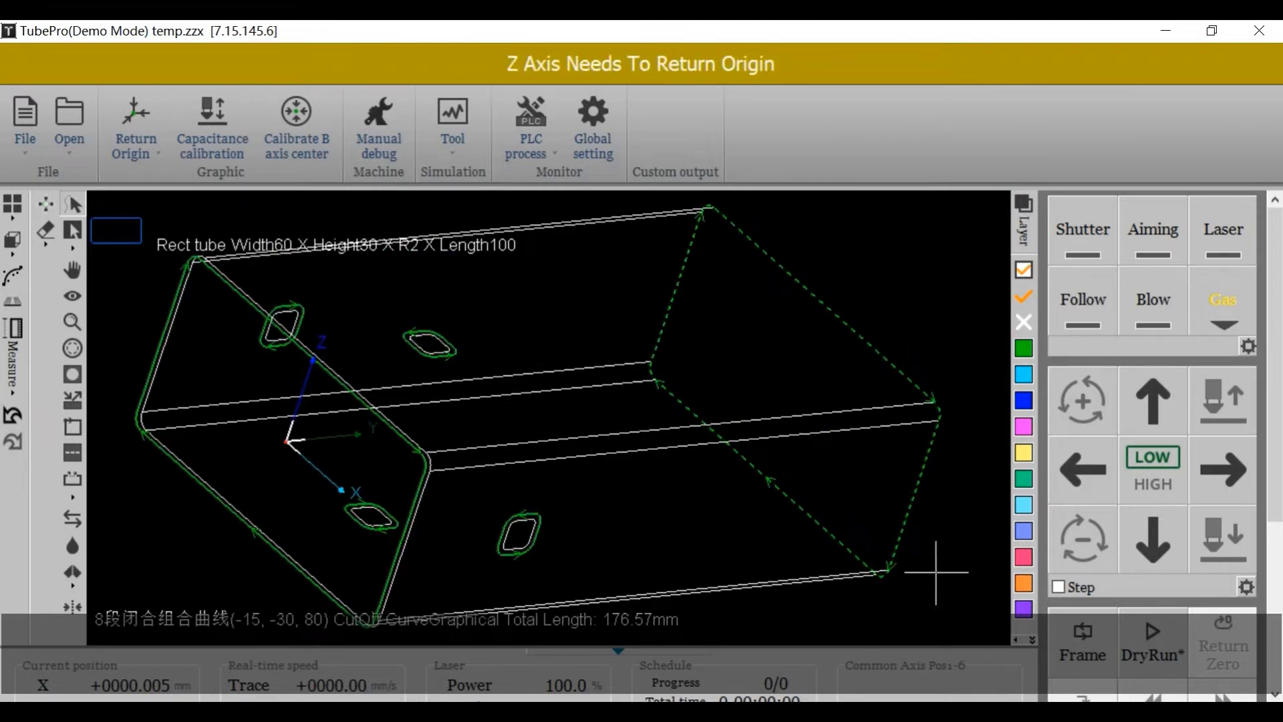
scroll(792, 332, "down", 2)
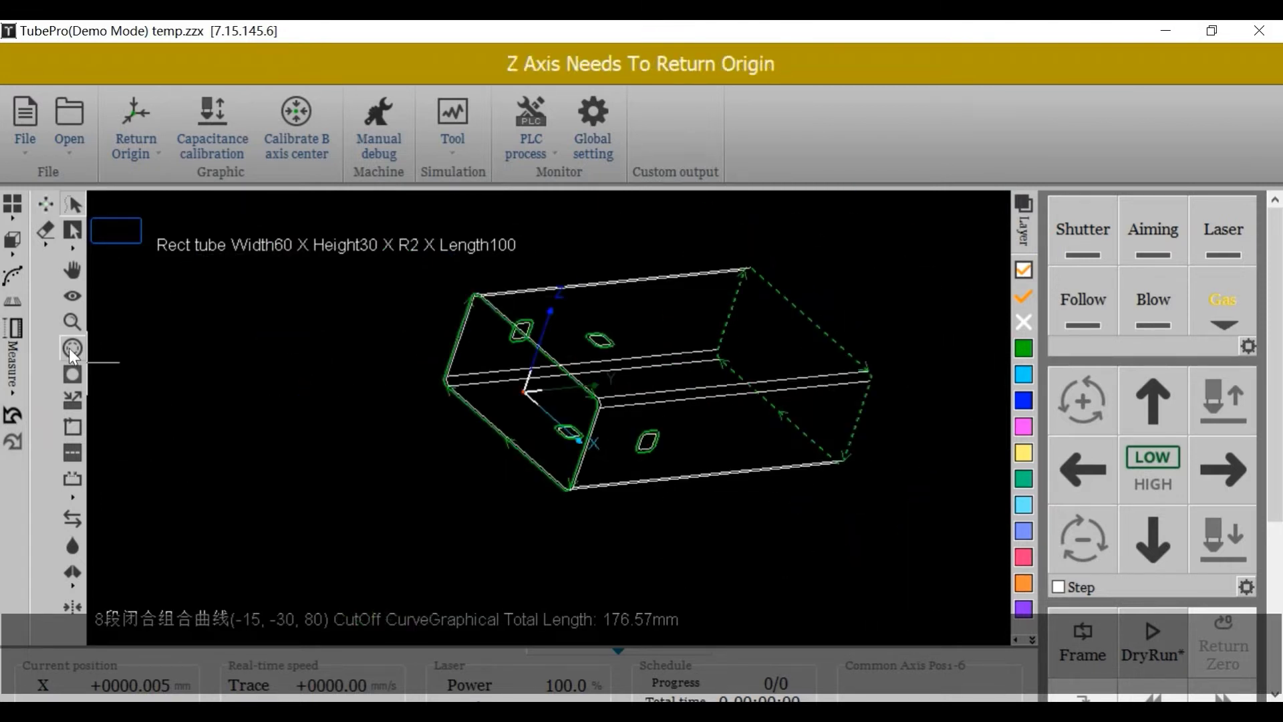
key("c")
left_click_drag(667, 219, 1103, 214)
left_click(1029, 326)
left_click(1144, 479)
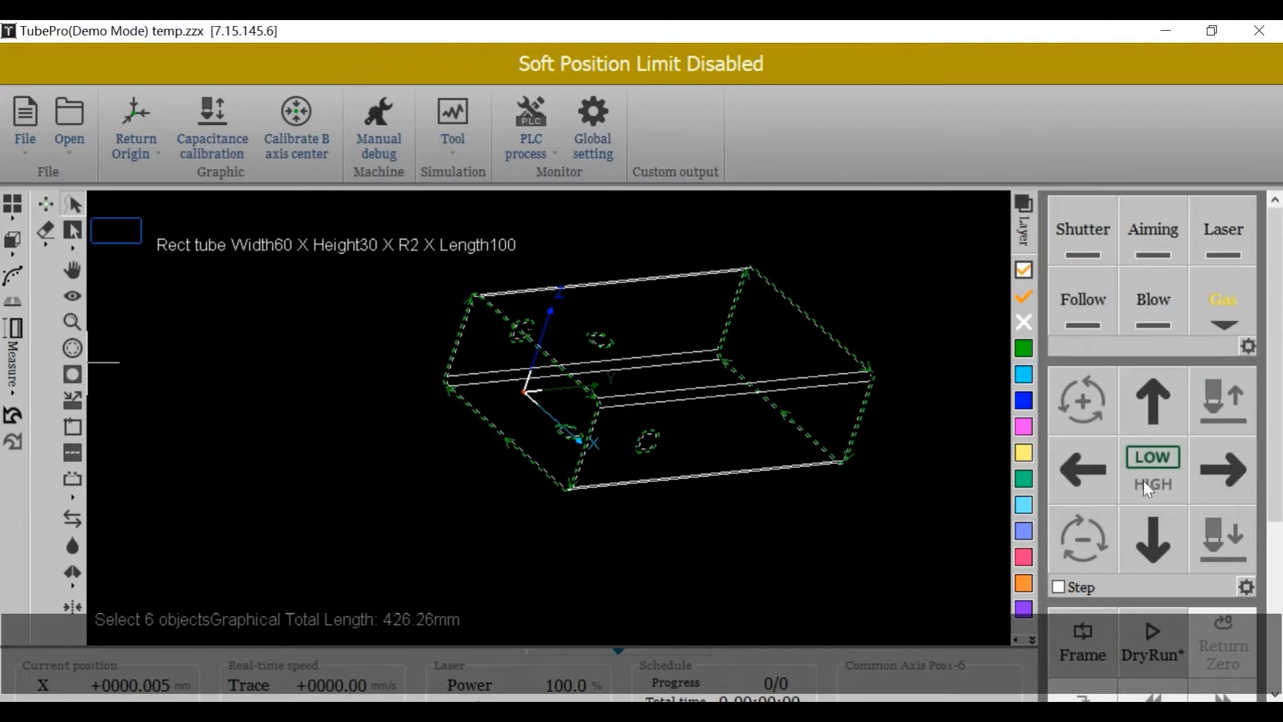
scroll(888, 372, "up", 5)
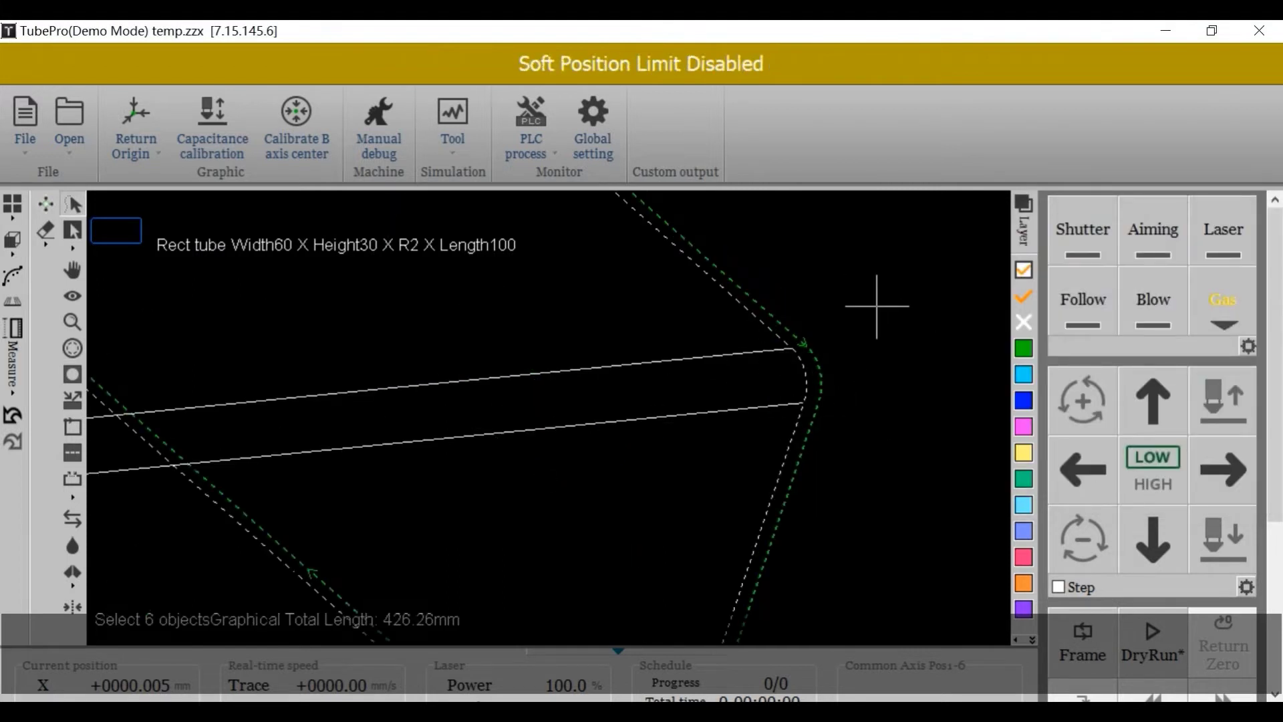
Apply a 1 mm Inner kerf compensation to all wrapped graphs and cross sections, and check both end cuts up close
scroll(795, 307, "down", 5)
scroll(762, 322, "up", 3)
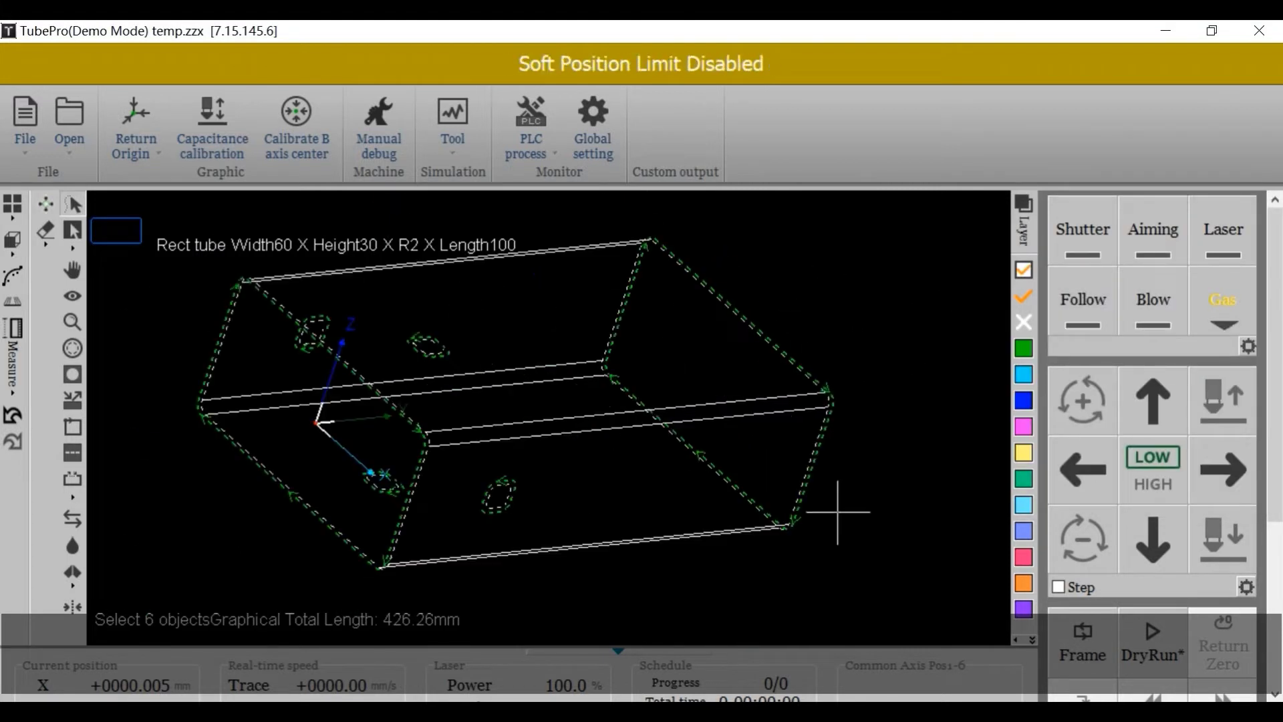
scroll(873, 375, "down", 2)
left_click(72, 348)
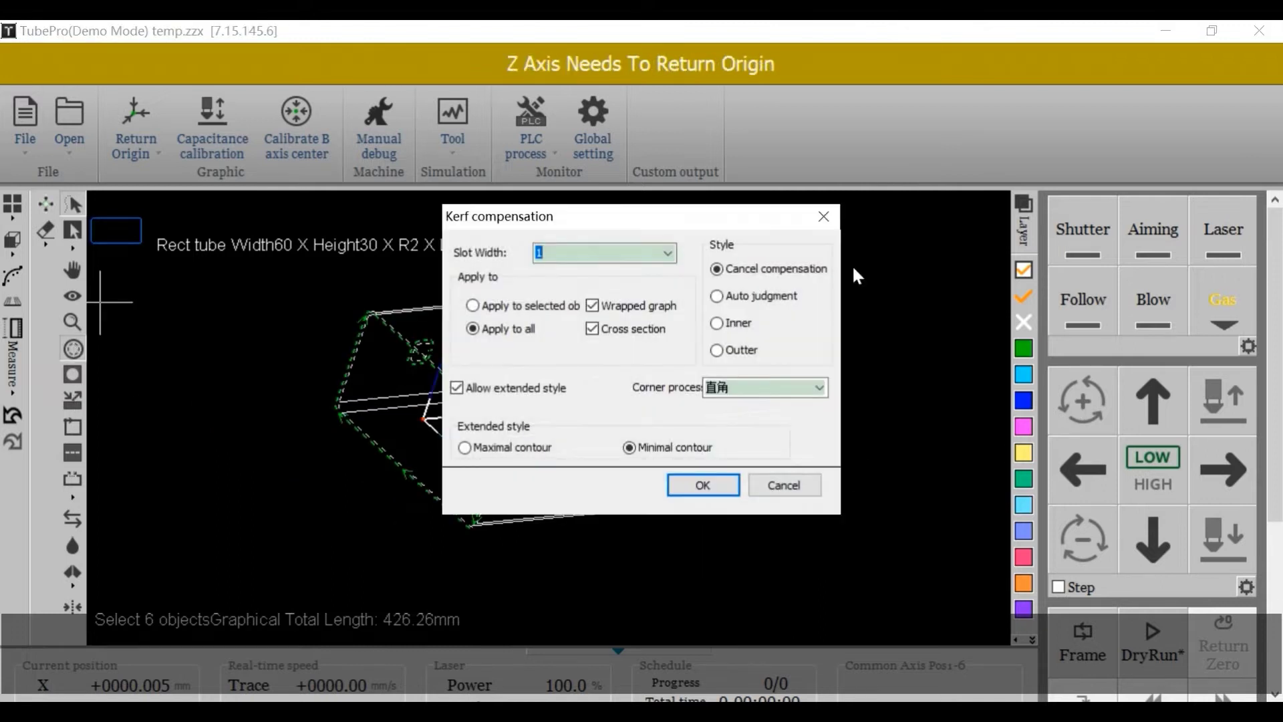
left_click_drag(718, 223, 1128, 220)
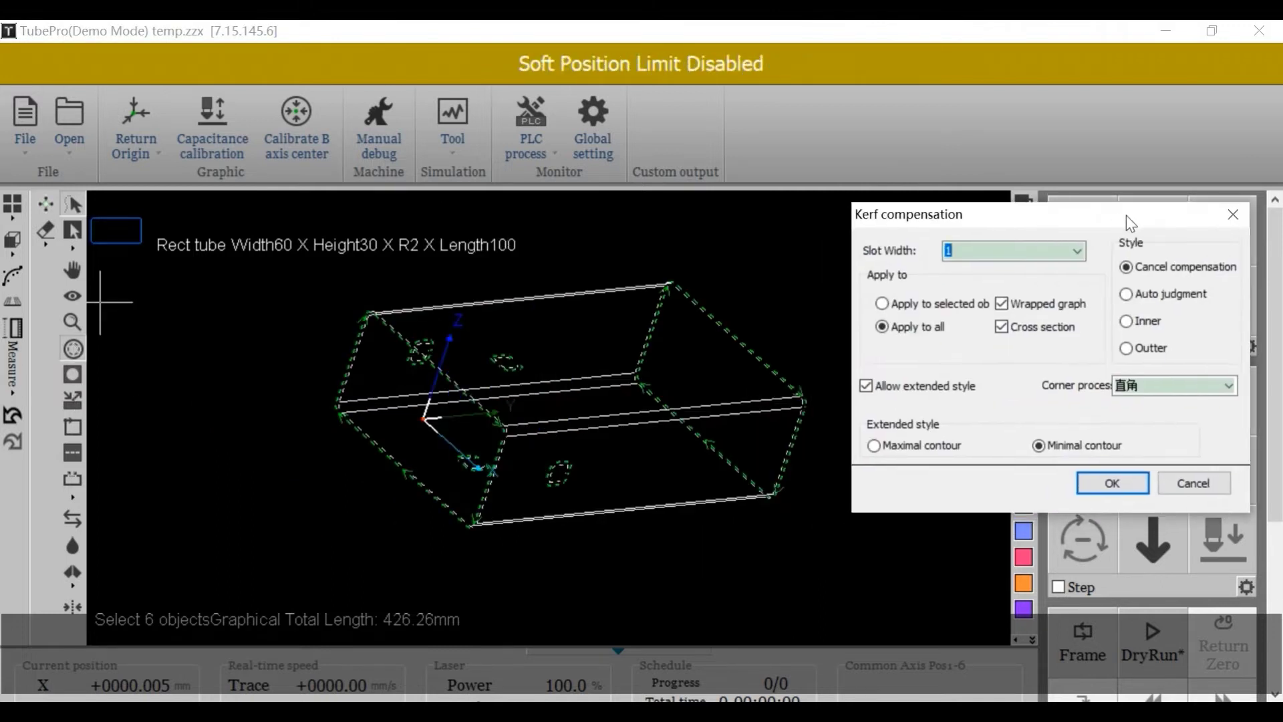
left_click(1125, 321)
left_click(1104, 477)
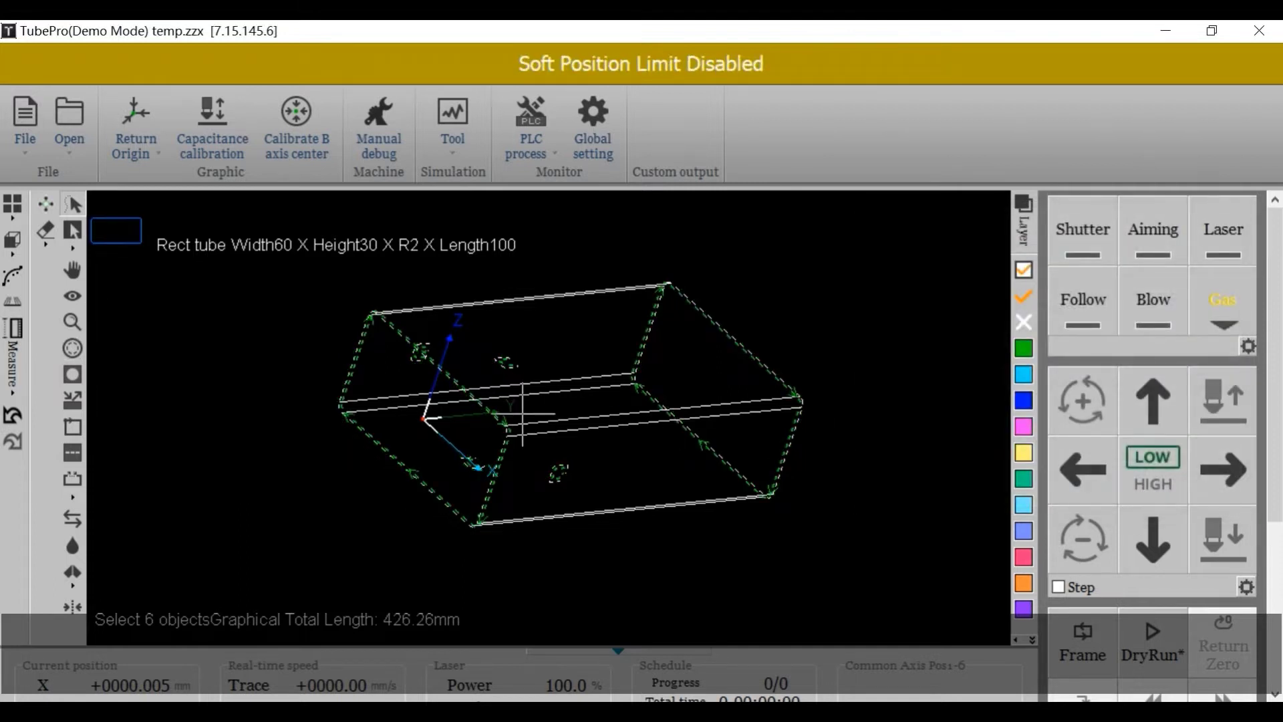
scroll(519, 415, "up", 5)
scroll(431, 485, "down", 6)
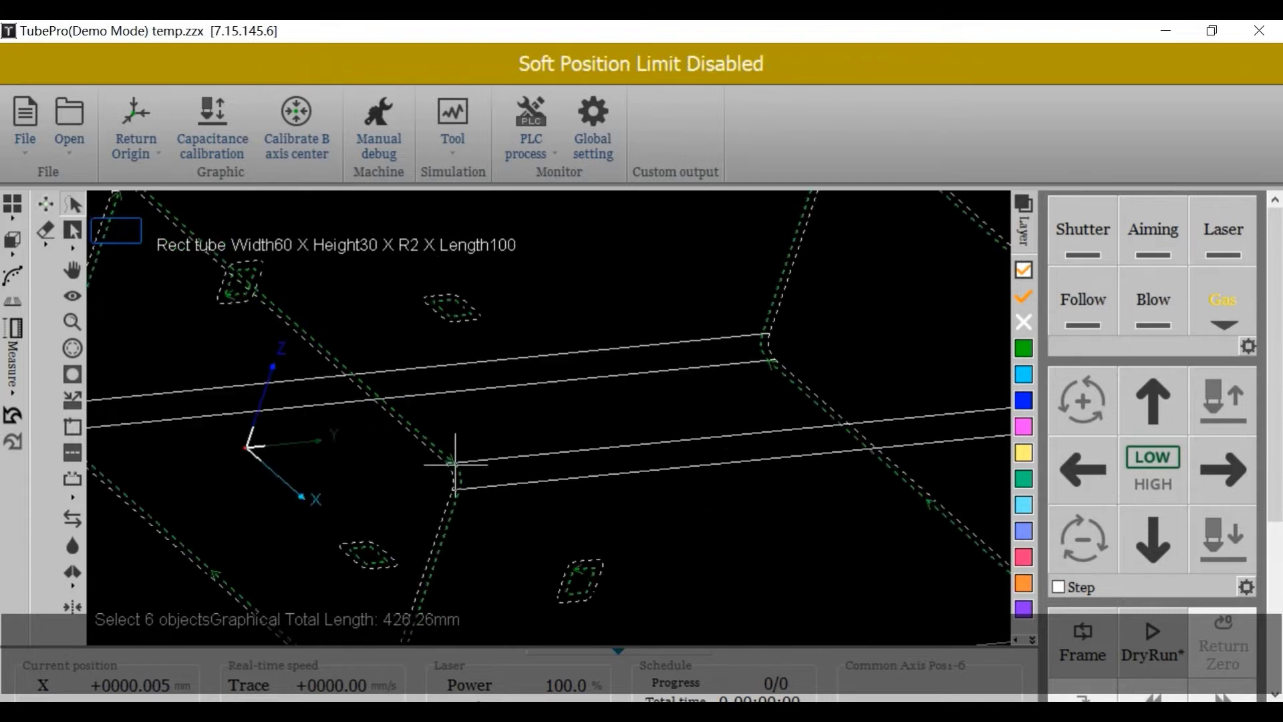
scroll(526, 487, "up", 4)
scroll(935, 354, "down", 5)
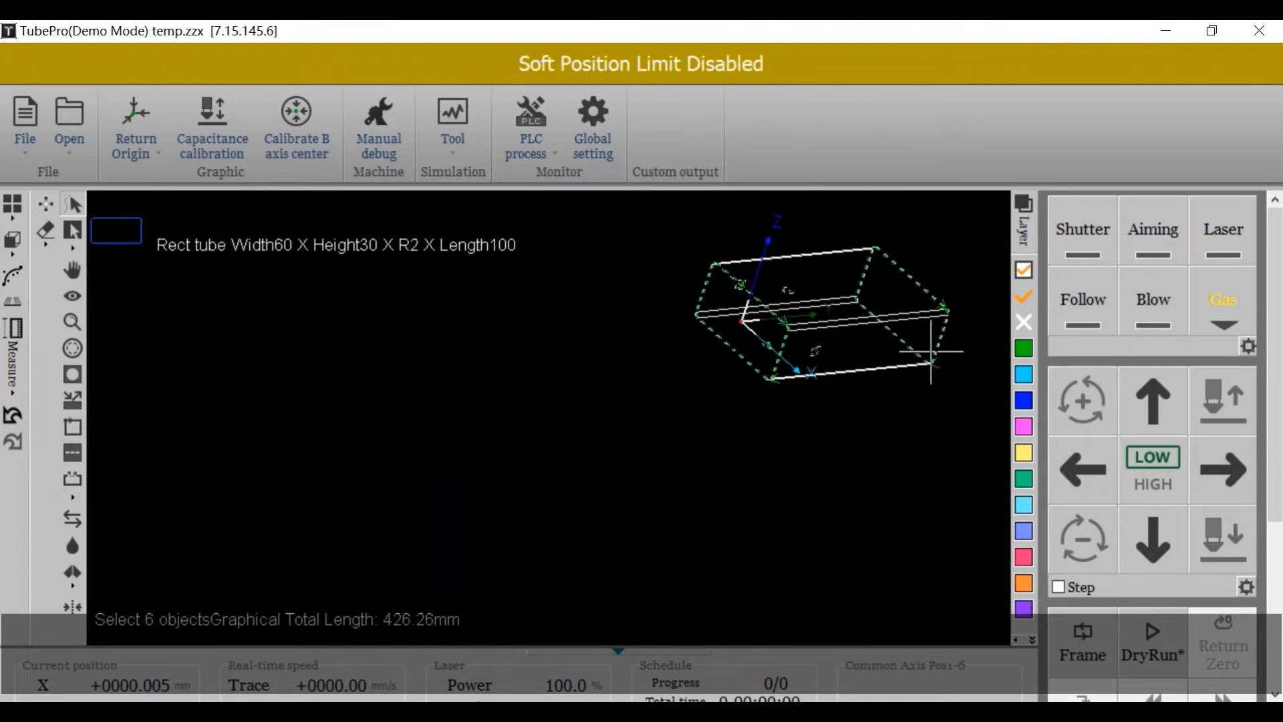
scroll(689, 323, "up", 6)
Select the rounded square hole on the front side face and switch its compensation to inner and back to outer
scroll(809, 434, "up", 3)
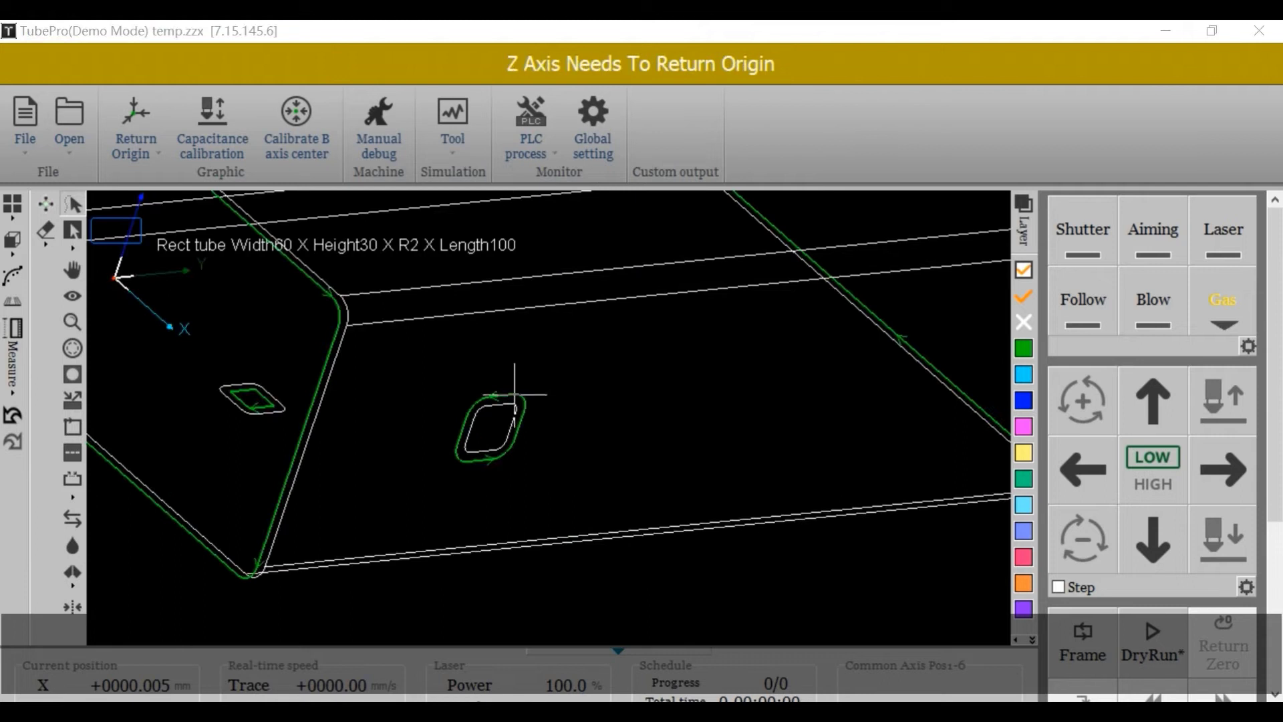
left_click(514, 395)
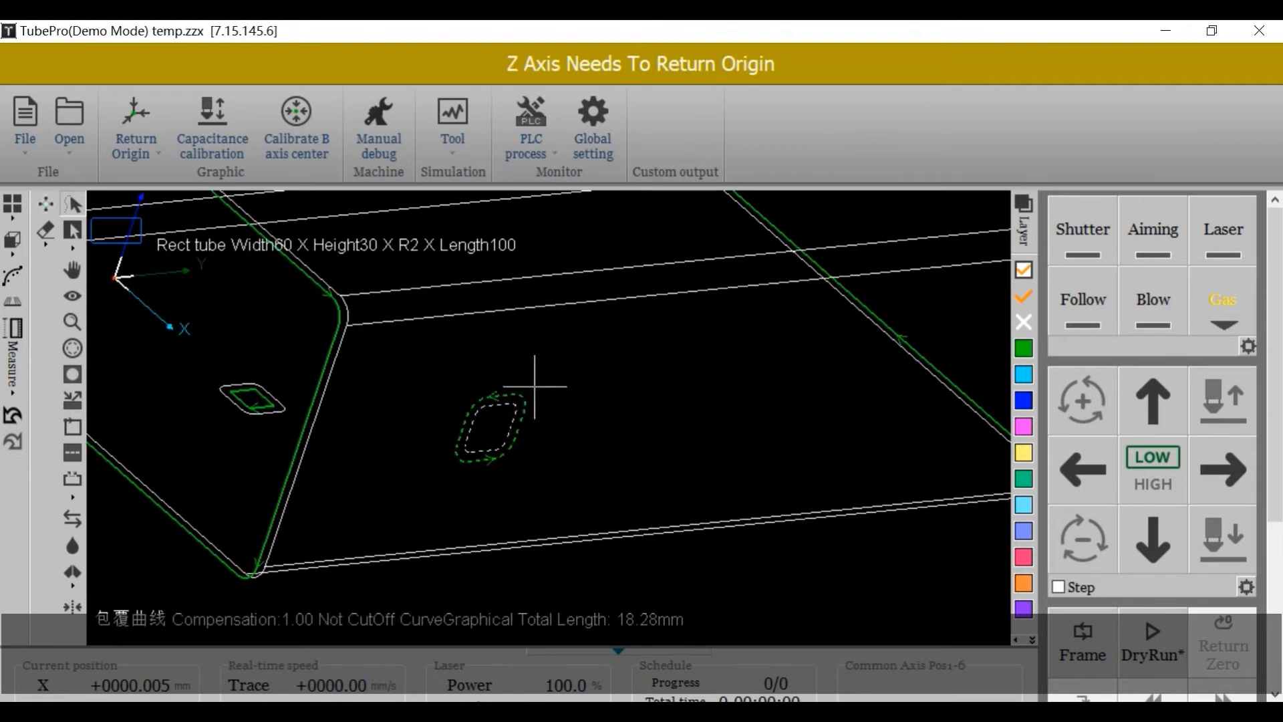
left_click(69, 371)
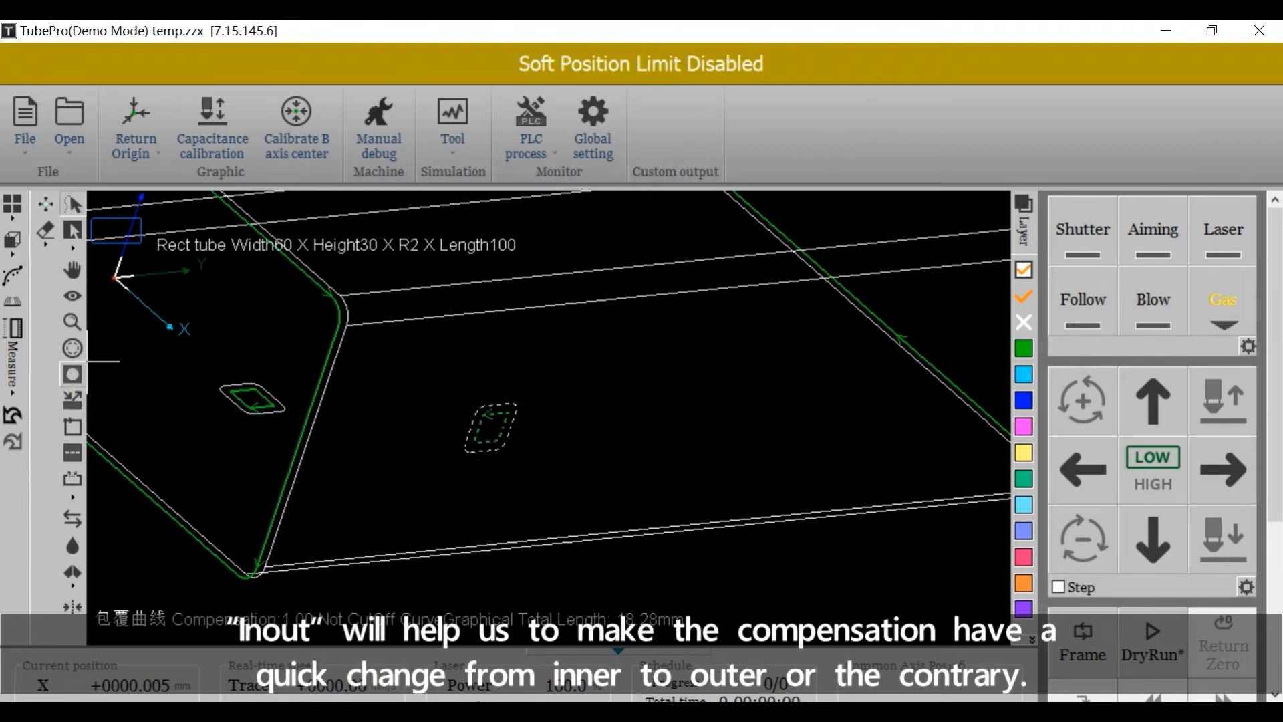
left_click(70, 372)
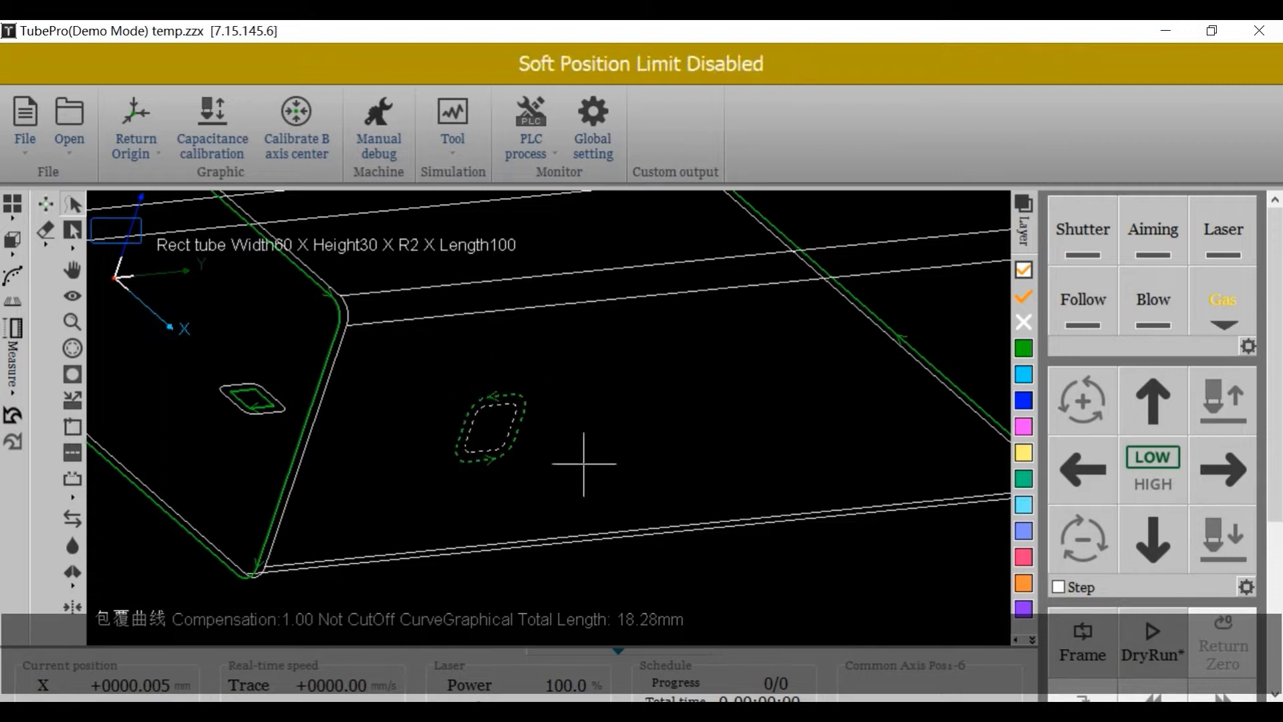
Reapply the 1 mm kerf compensation to the whole tube with the Inner style and without extended style, and check the side hole
left_click(72, 349)
left_click_drag(714, 215, 1156, 200)
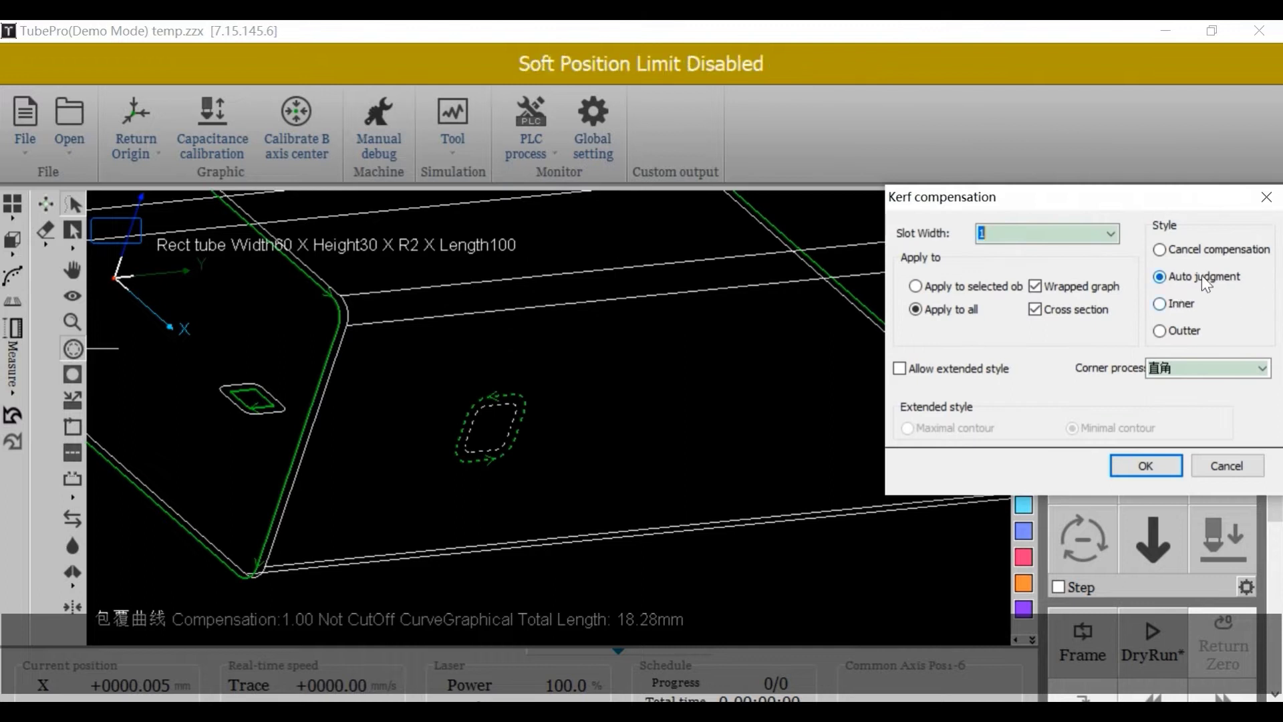
left_click(1159, 277)
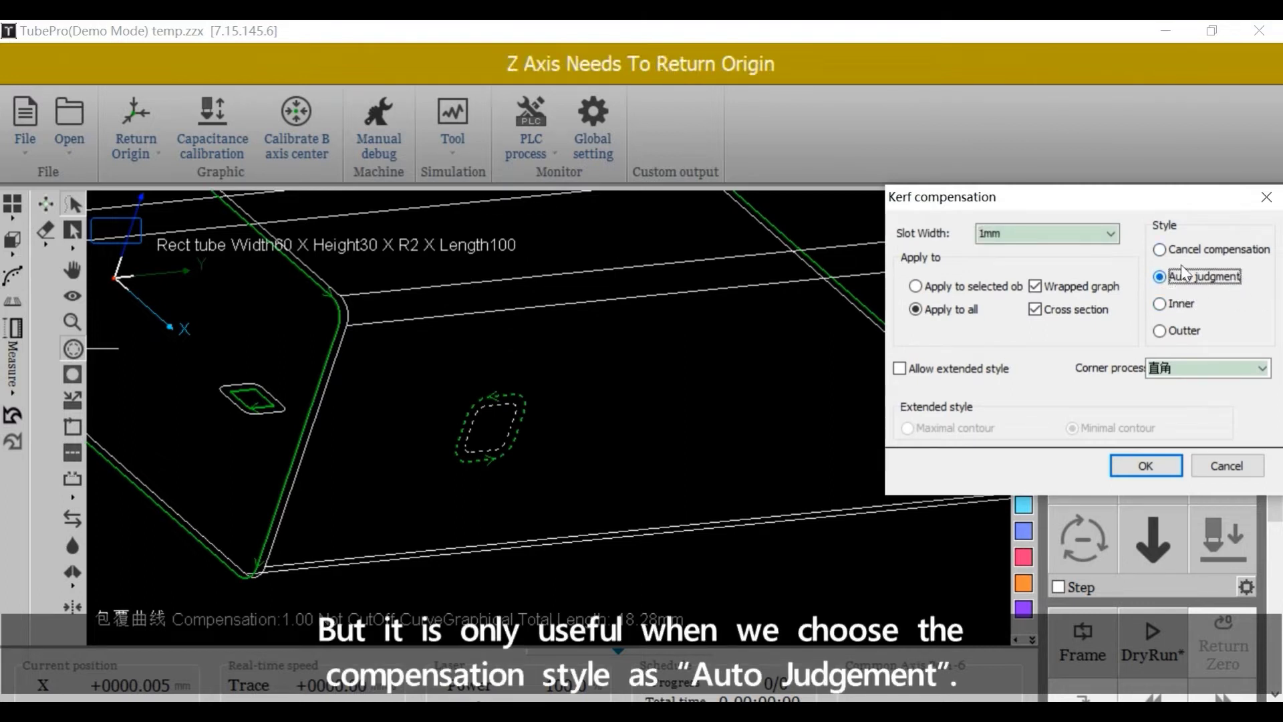
left_click(1160, 305)
left_click(1146, 465)
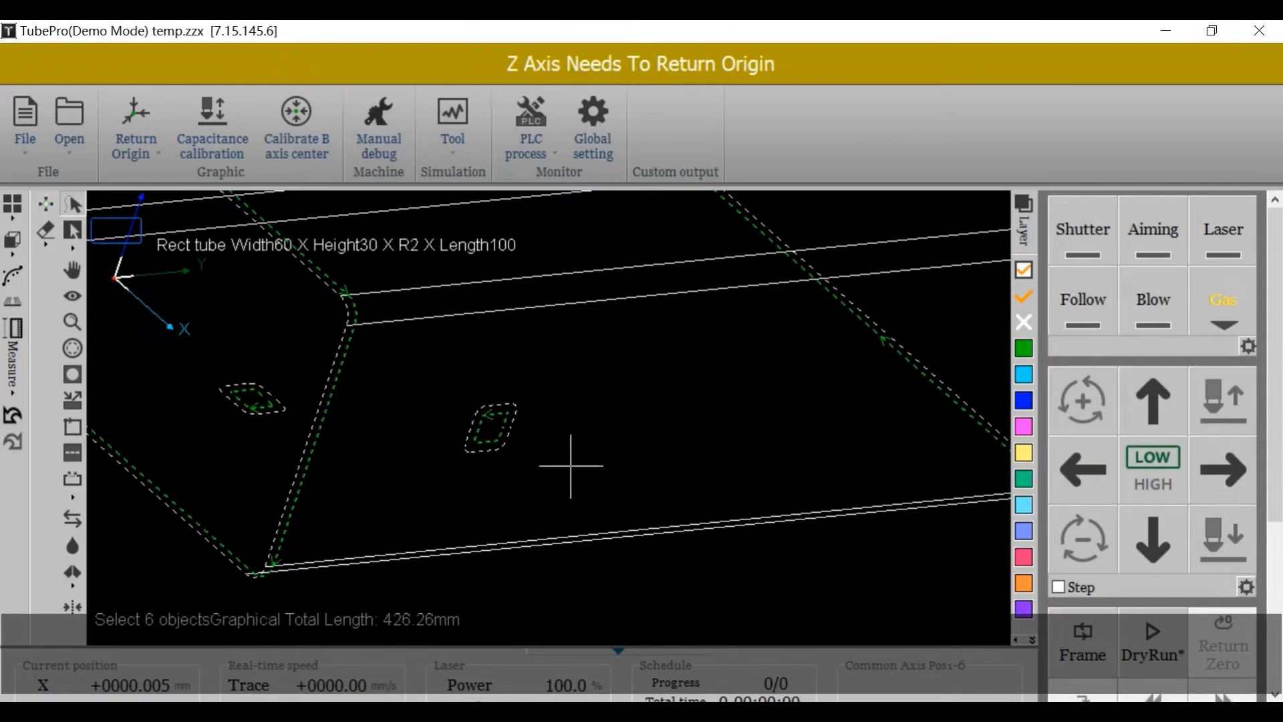
scroll(498, 428, "up", 2)
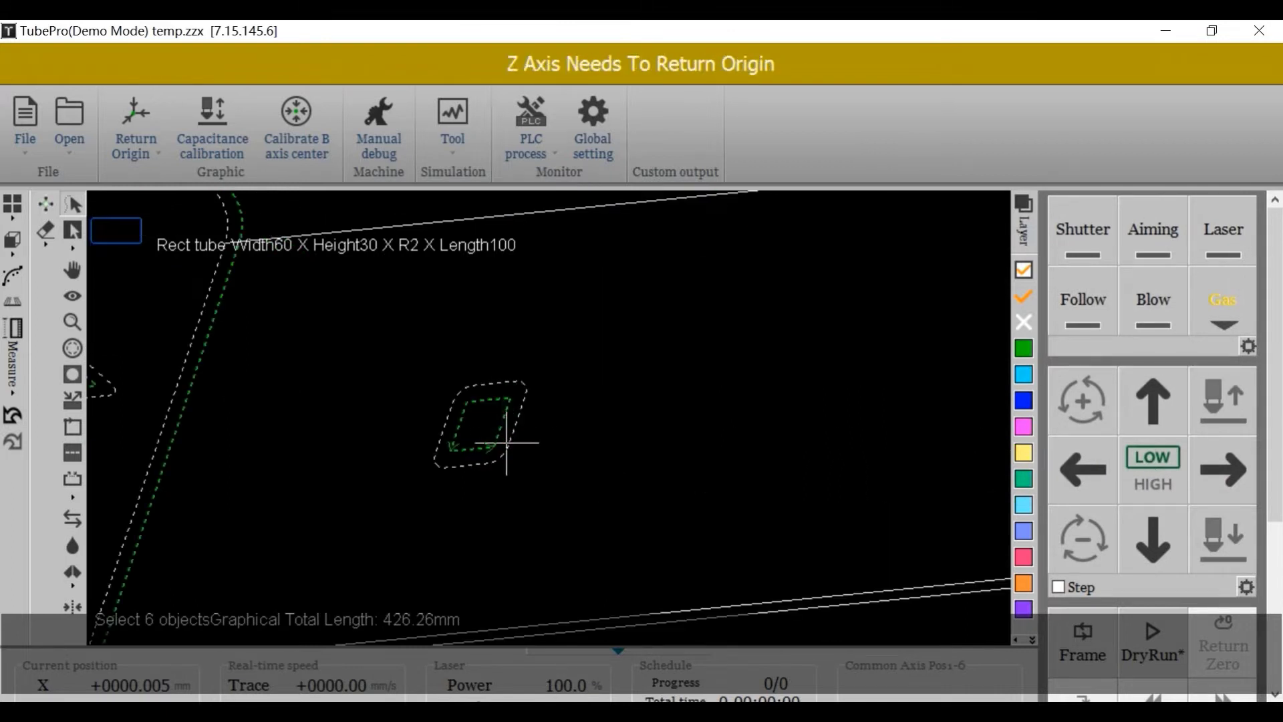
scroll(507, 442, "down", 2)
Select the side face hole and apply the 1 mm Outter kerf compensation to all wrapped graphs and cross sections
left_click(515, 421)
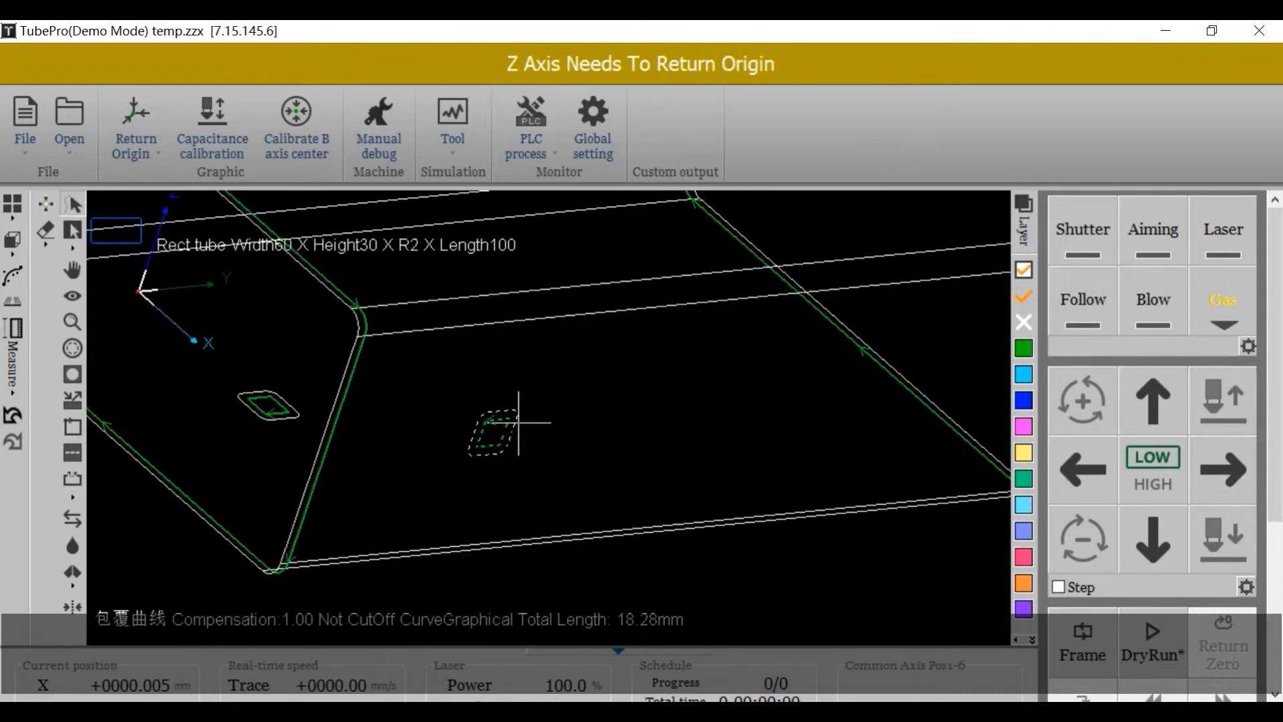
scroll(519, 422, "up", 4)
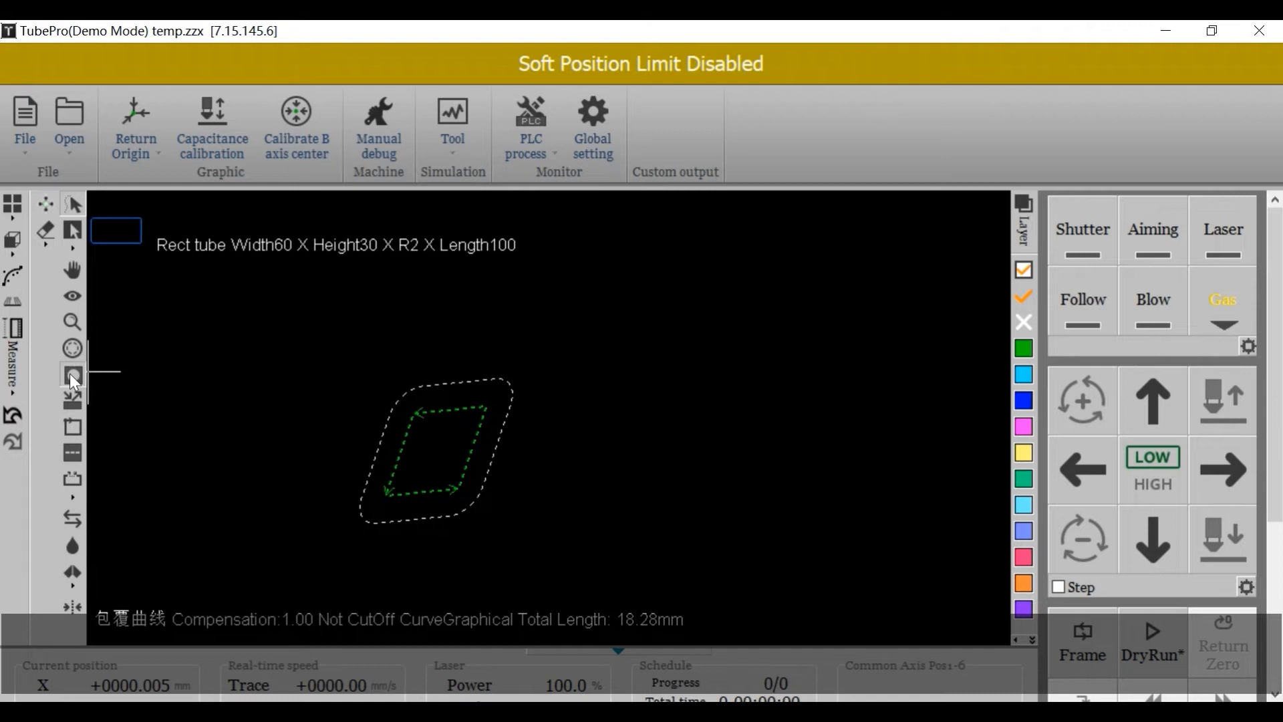
left_click(74, 347)
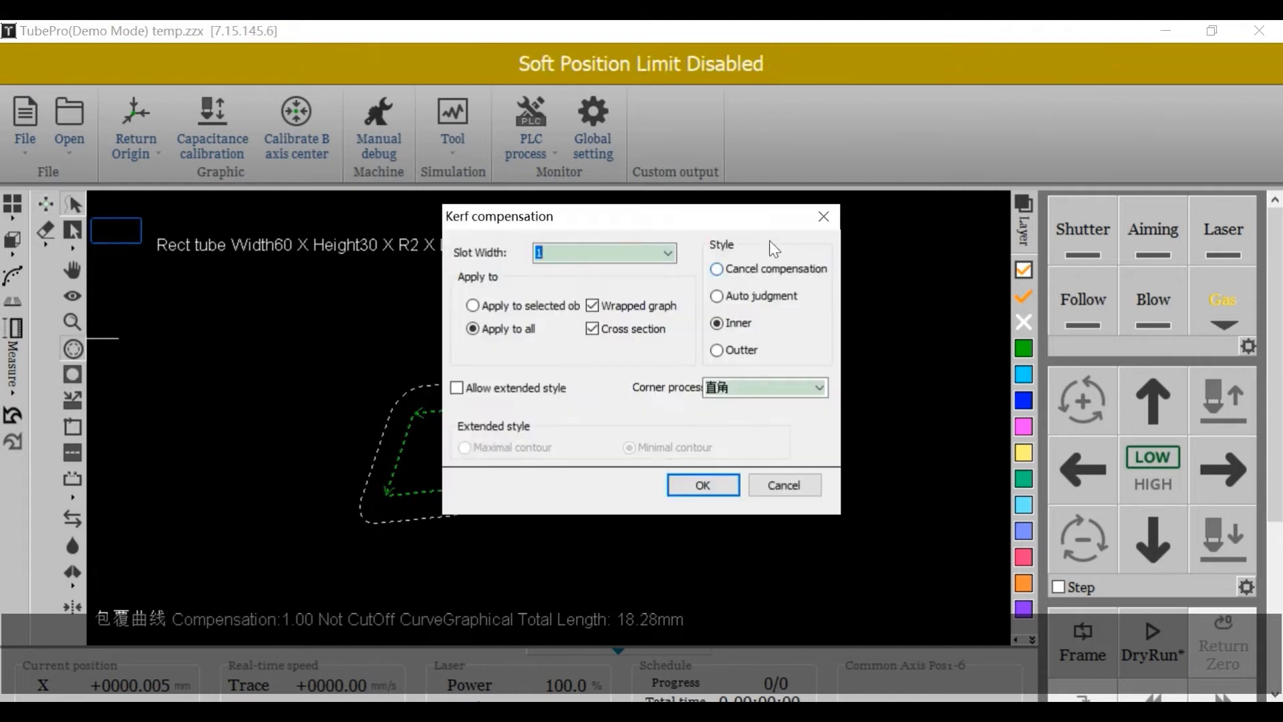
left_click_drag(752, 215, 1212, 215)
left_click(1181, 348)
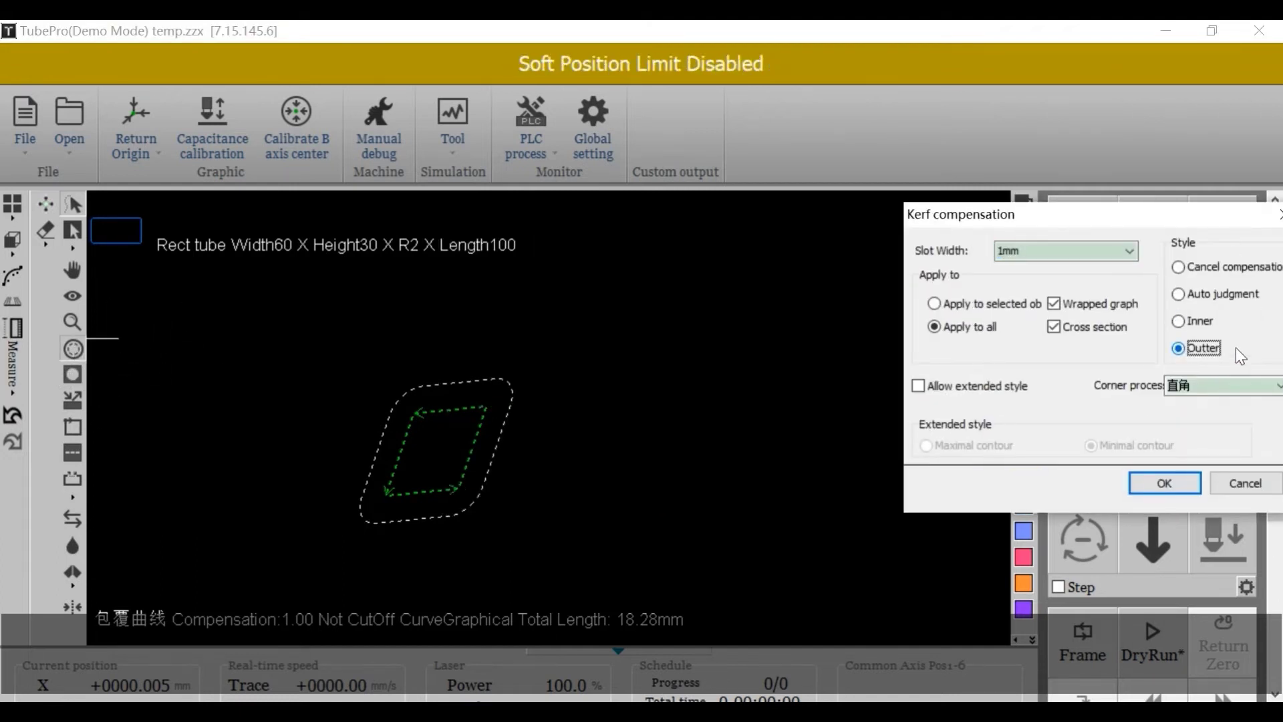
left_click(1163, 483)
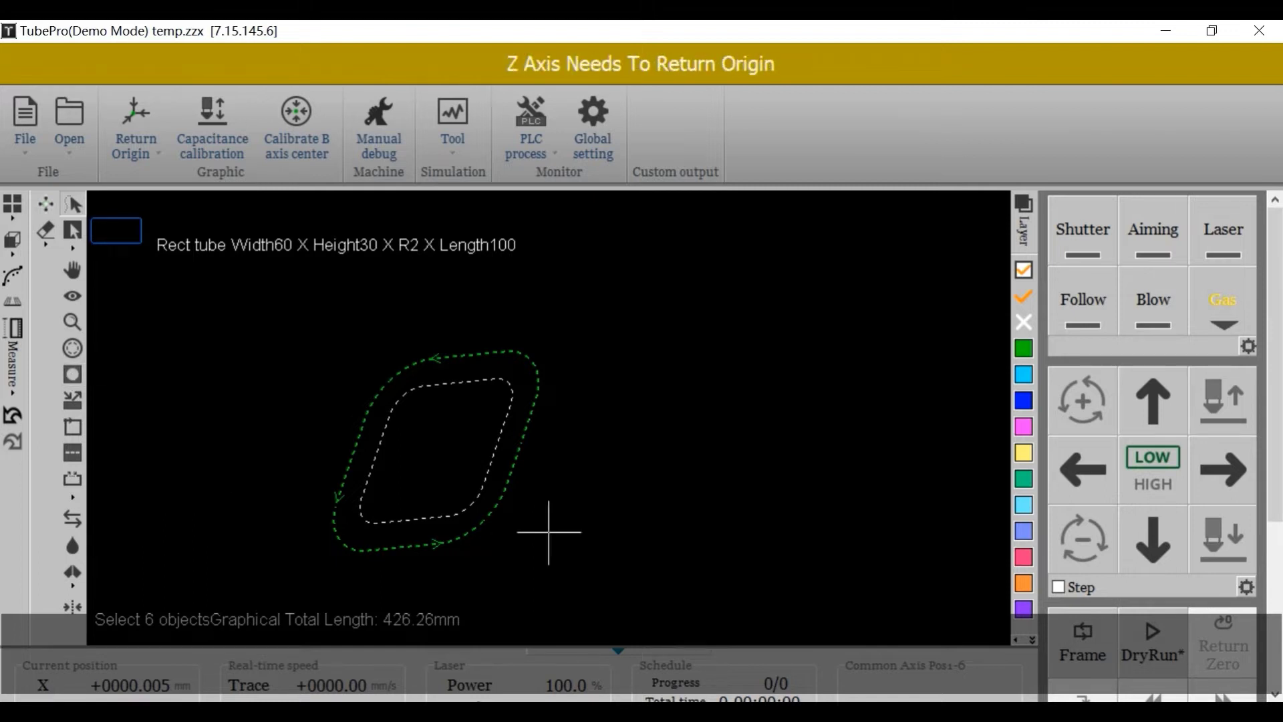
Open the lead-in line parameters, try the Line type, and set the lead line type to Line+Circle
left_click(73, 405)
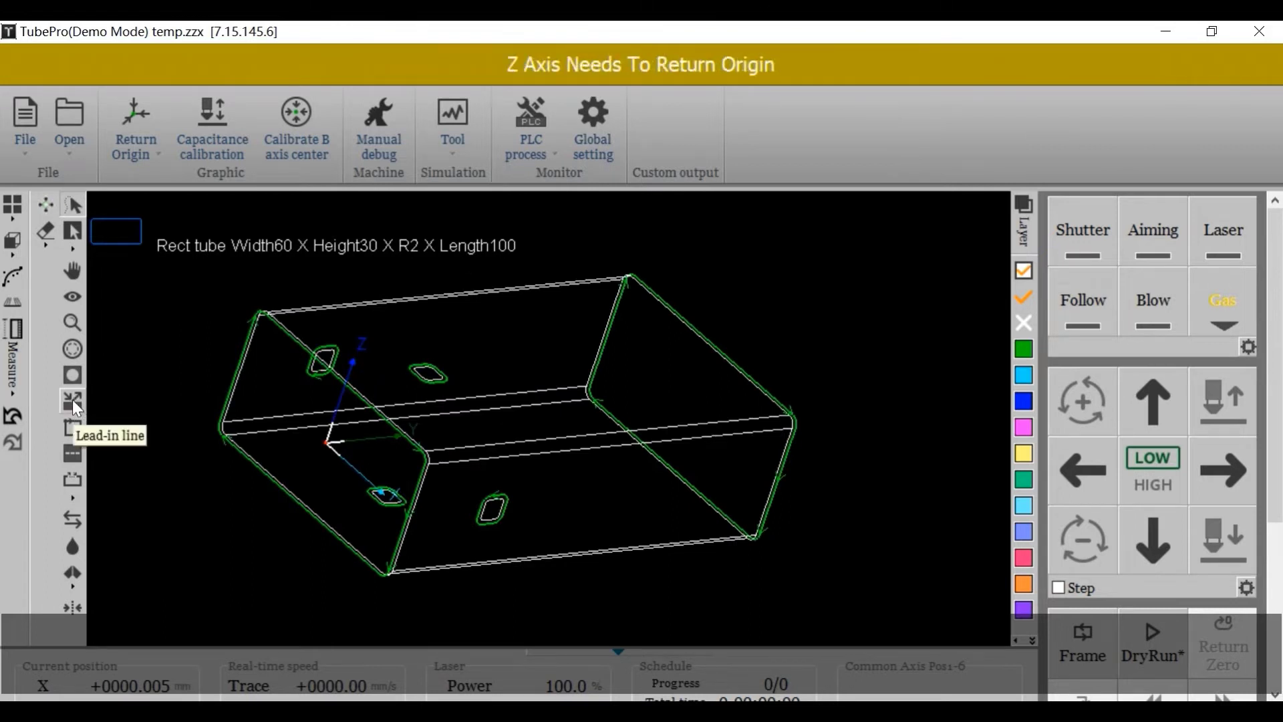
left_click(73, 399)
left_click_drag(628, 106, 1072, 107)
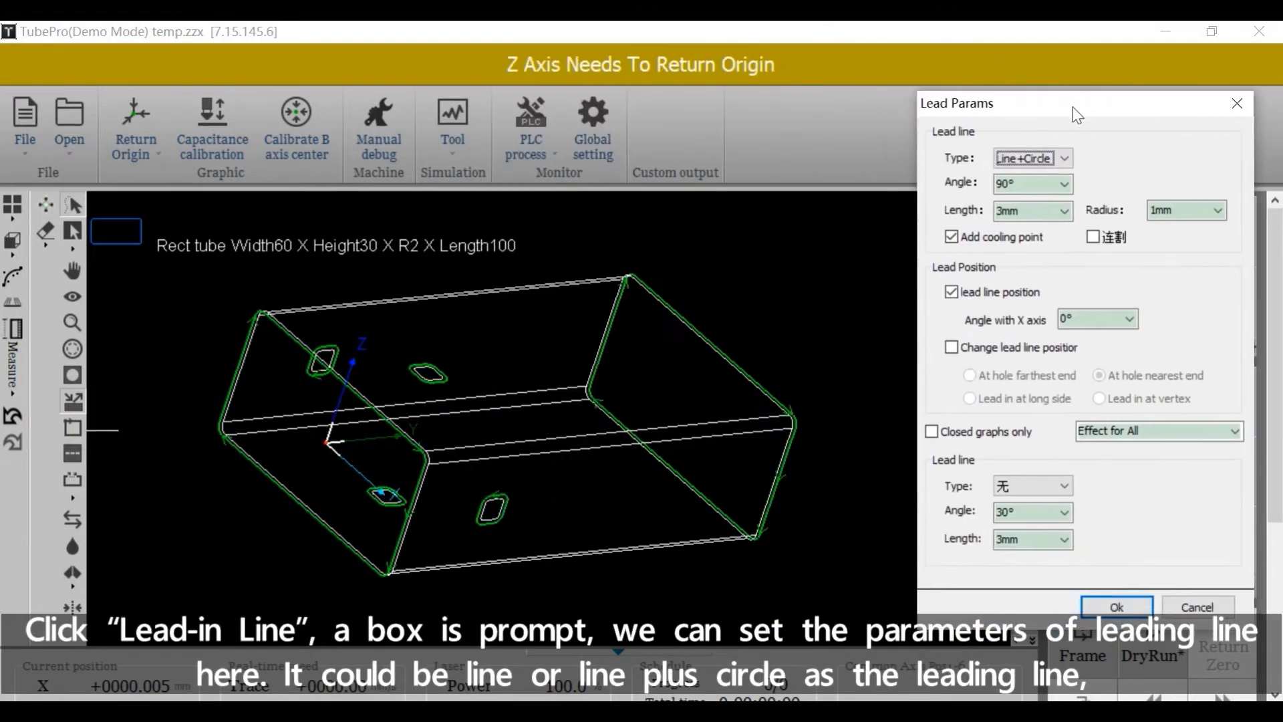
left_click(1068, 160)
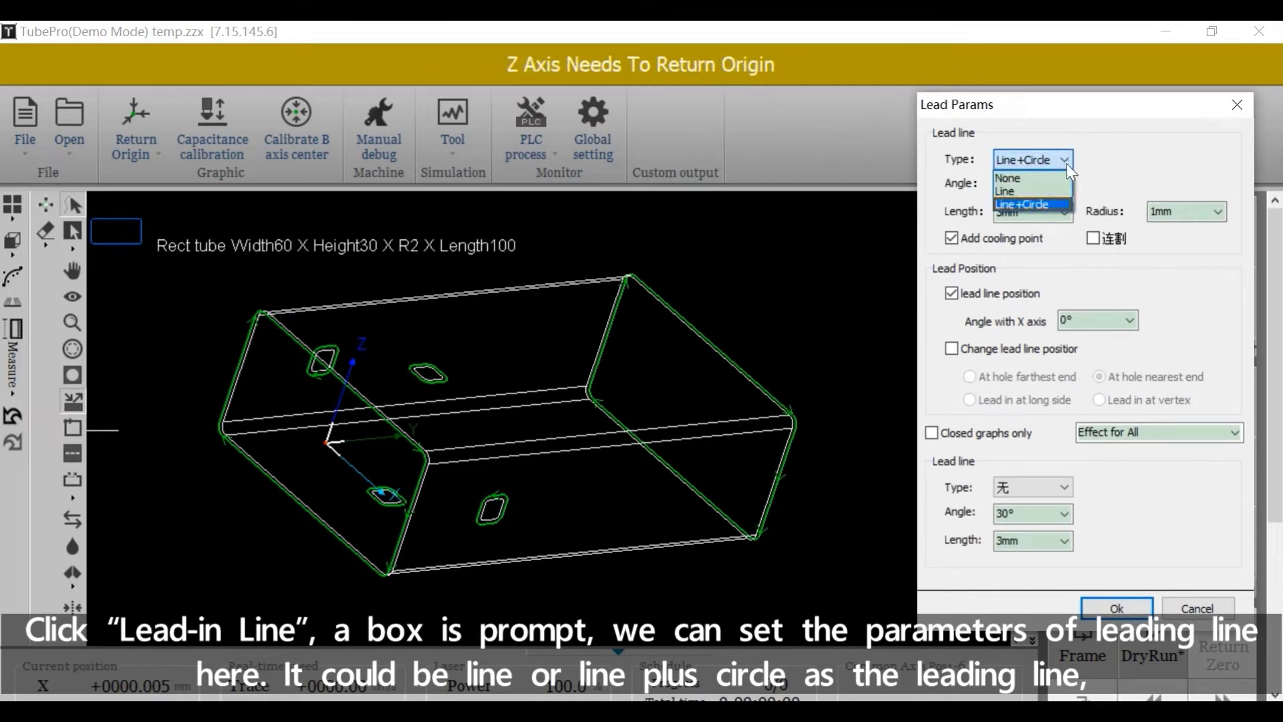
left_click(1014, 190)
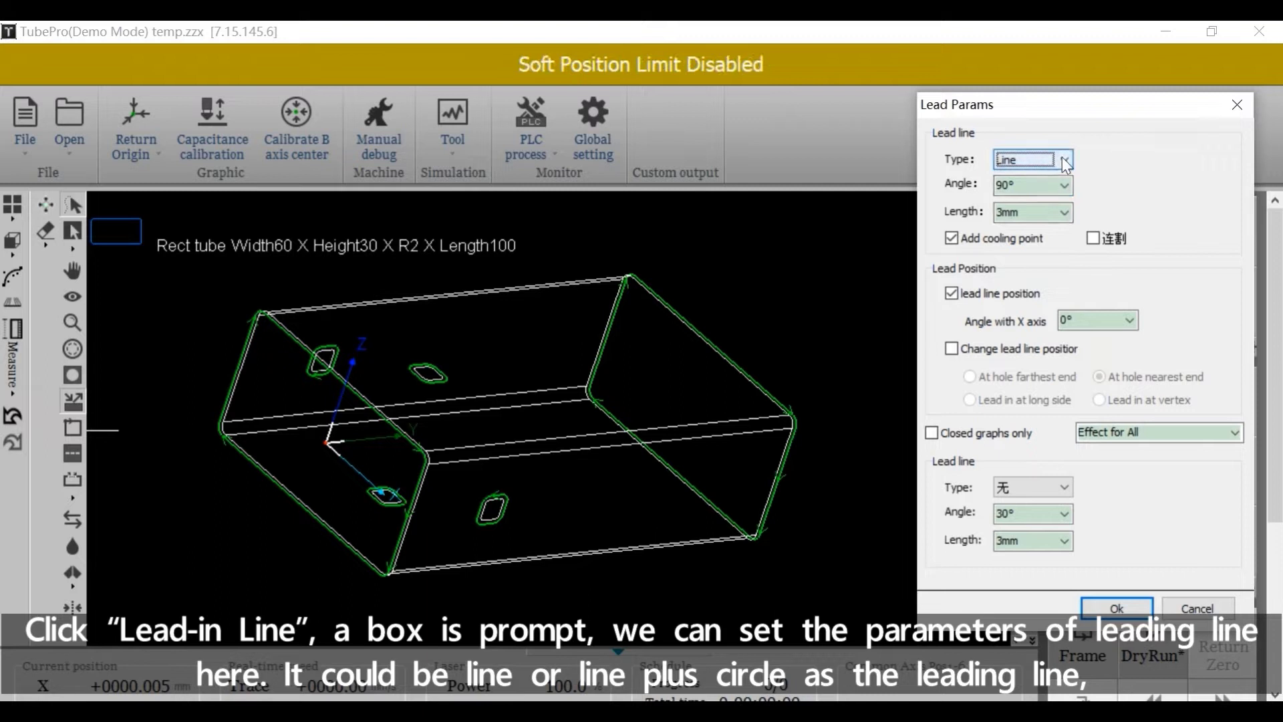
left_click(1062, 159)
left_click(1032, 205)
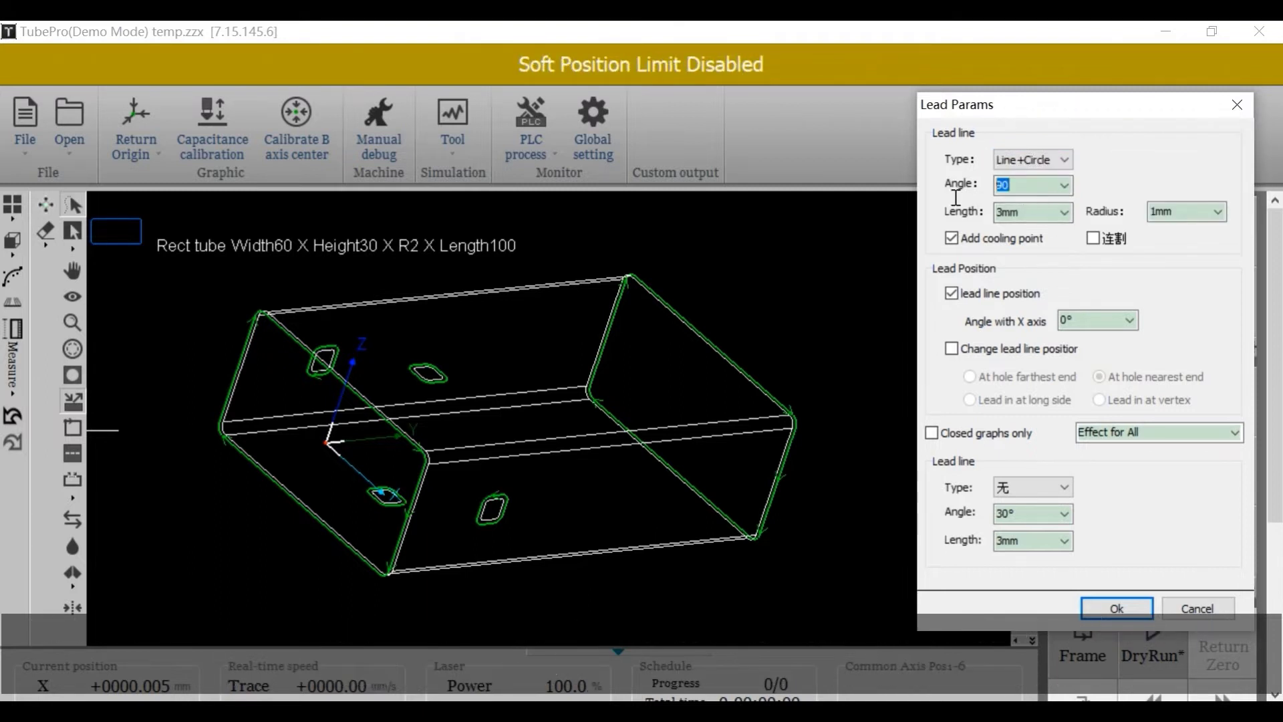
Set the lead line to a 90° angle, 3 mm length and 1 mm radius
double_click(1002, 185)
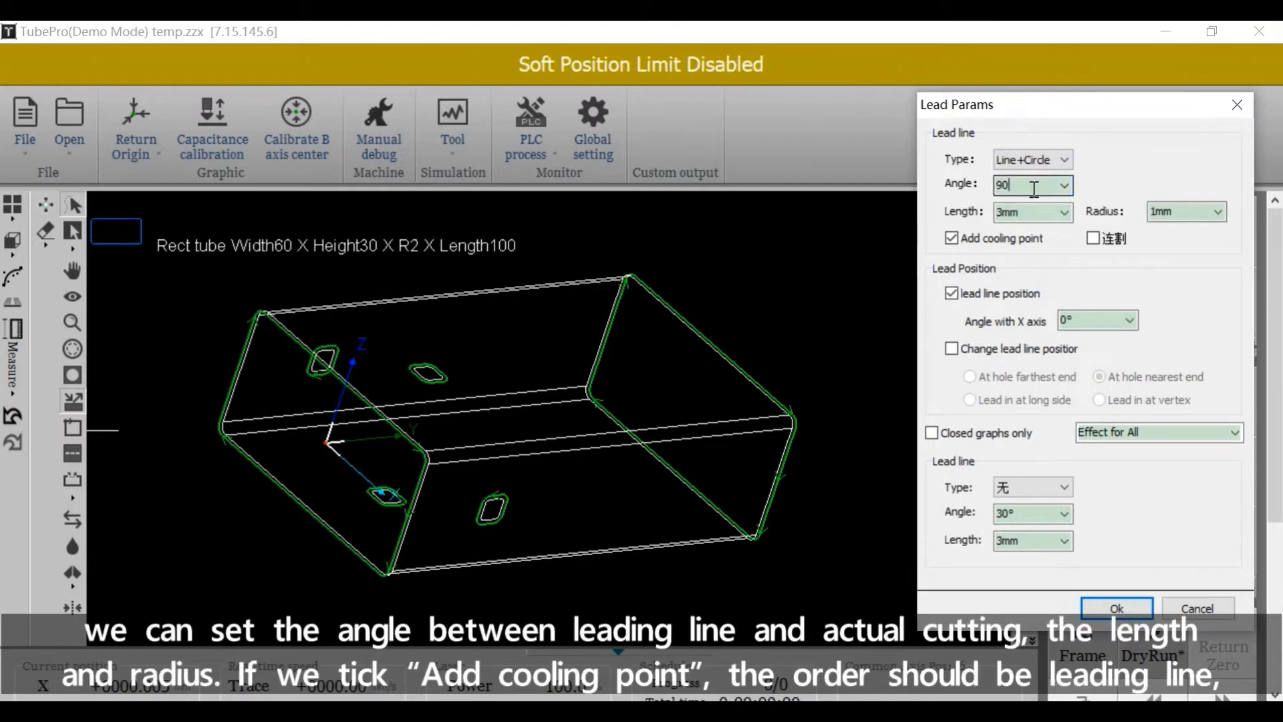
double_click(1044, 213)
type("3")
left_click_drag(1046, 221, 971, 221)
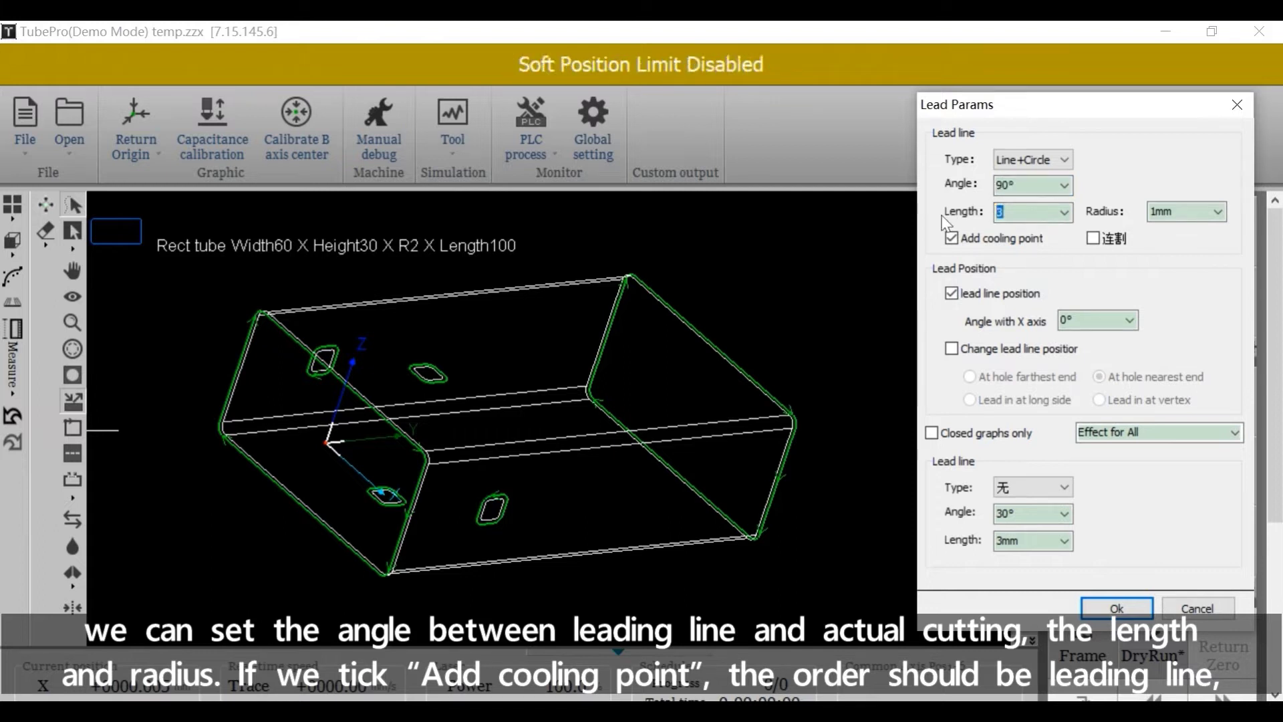
double_click(1195, 221)
type("1")
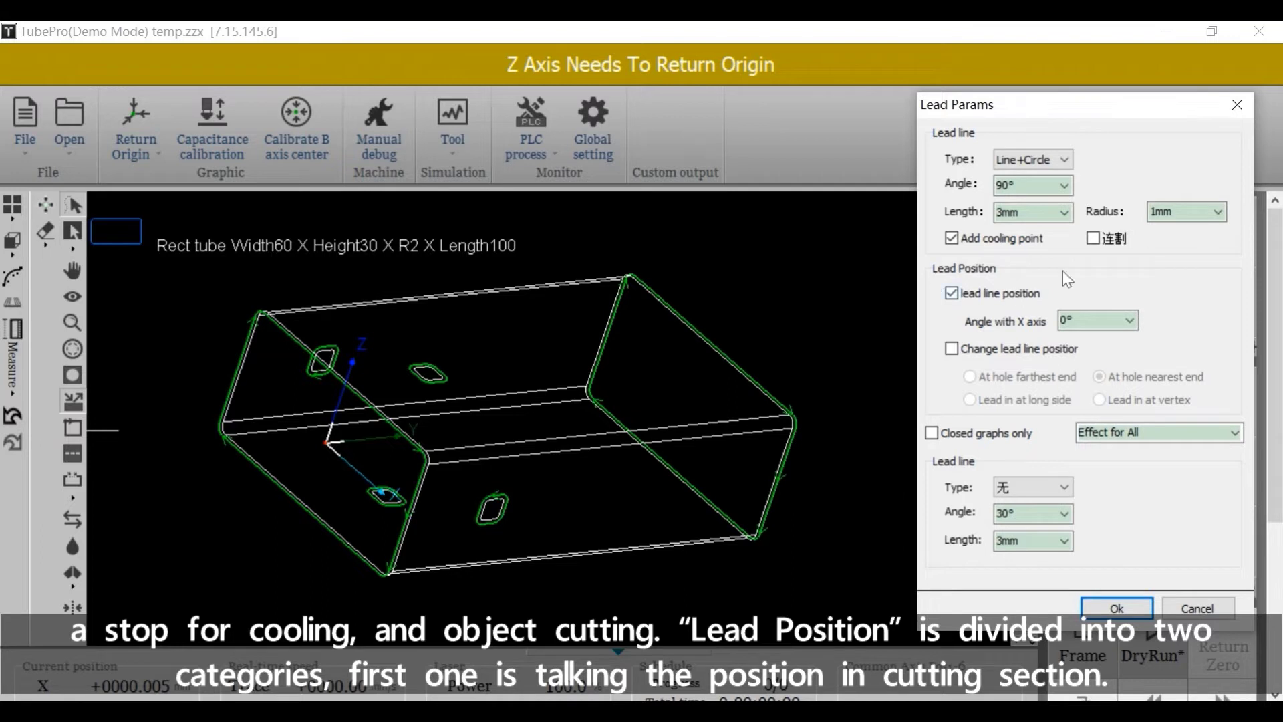
Keep the lead line position enabled at 0° with the X axis and apply the lead-in lines to all graphs
left_click(951, 294)
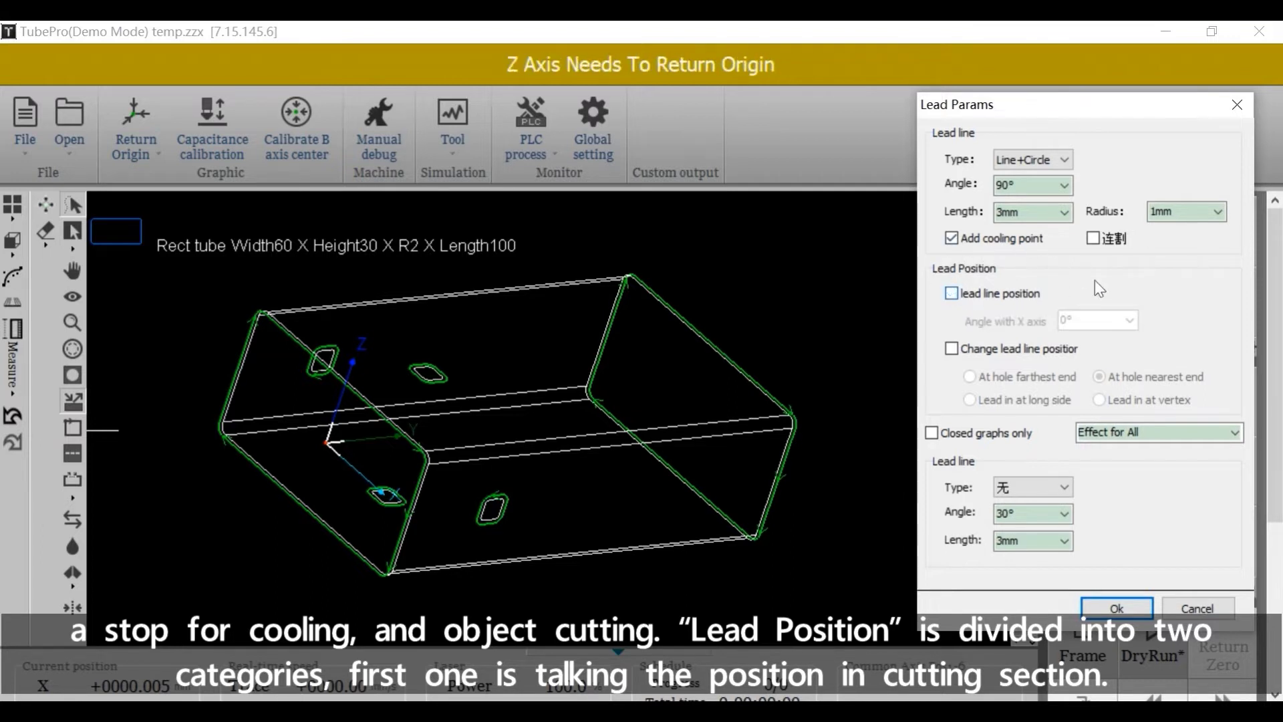
left_click(952, 294)
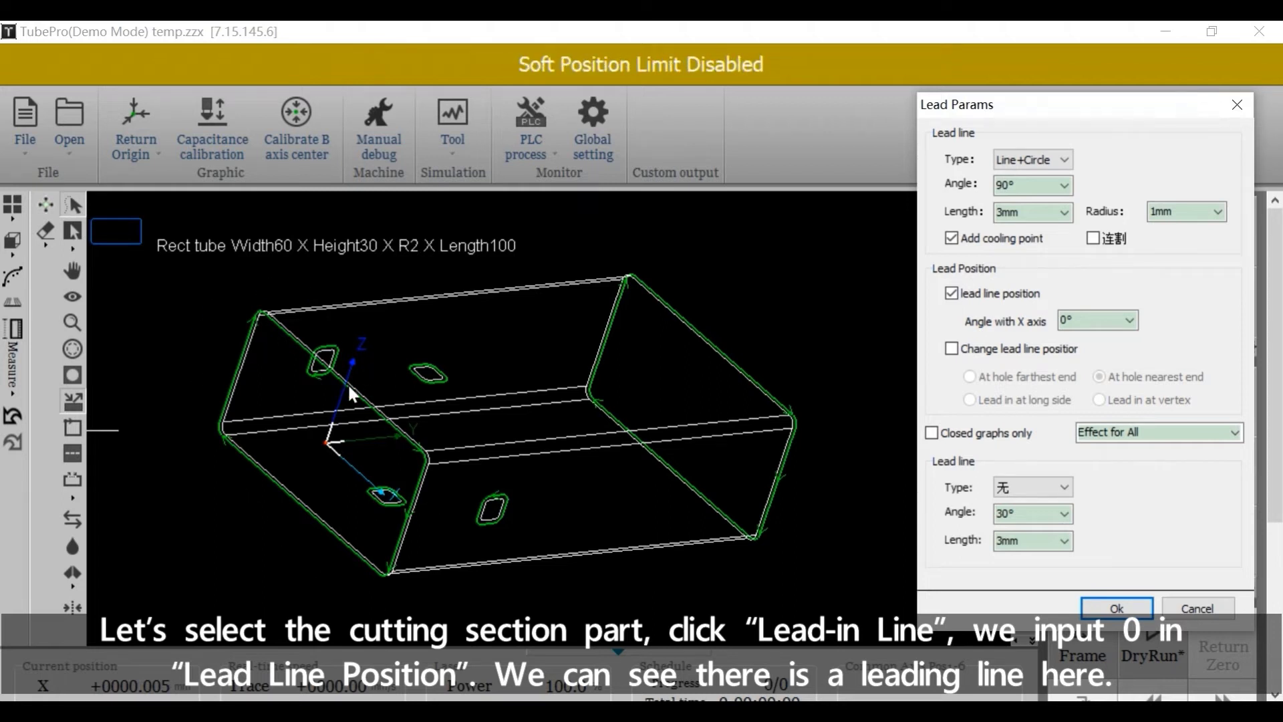
left_click(1092, 328)
type("0")
key("Return")
type("0")
left_click(1116, 608)
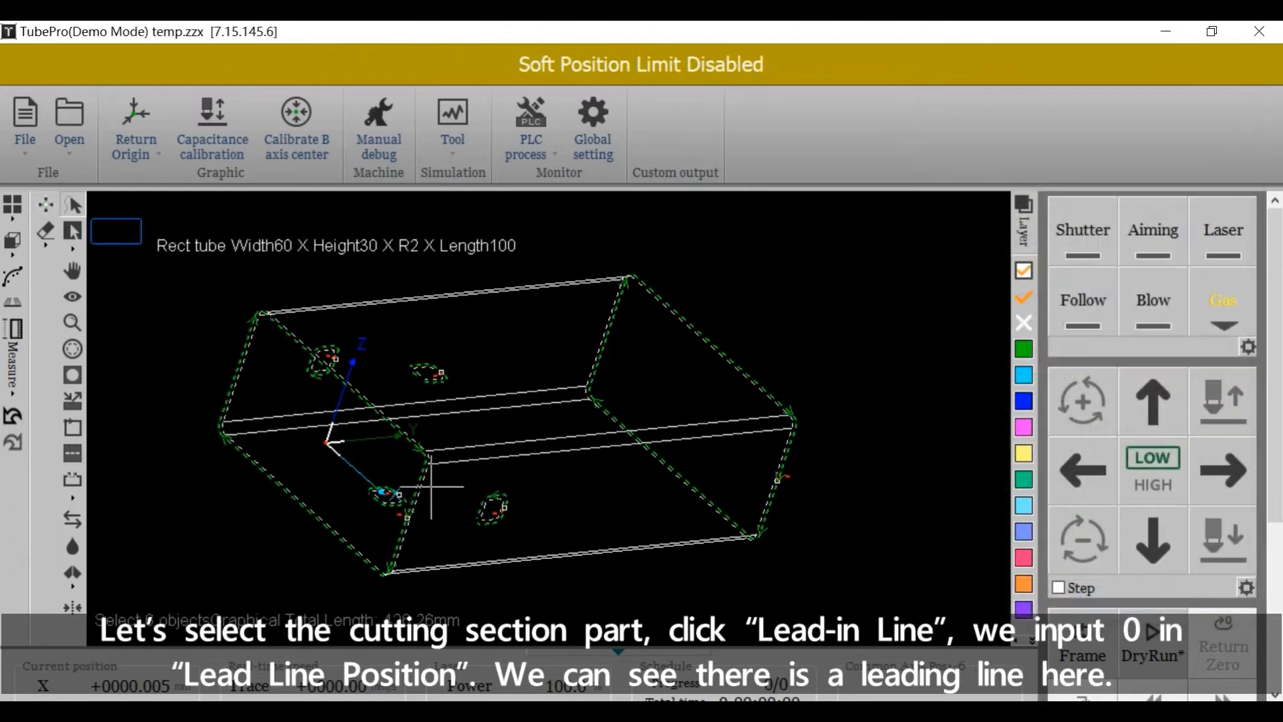
Select the front end cut and examine its lead-in line up close
scroll(380, 525, "up", 3)
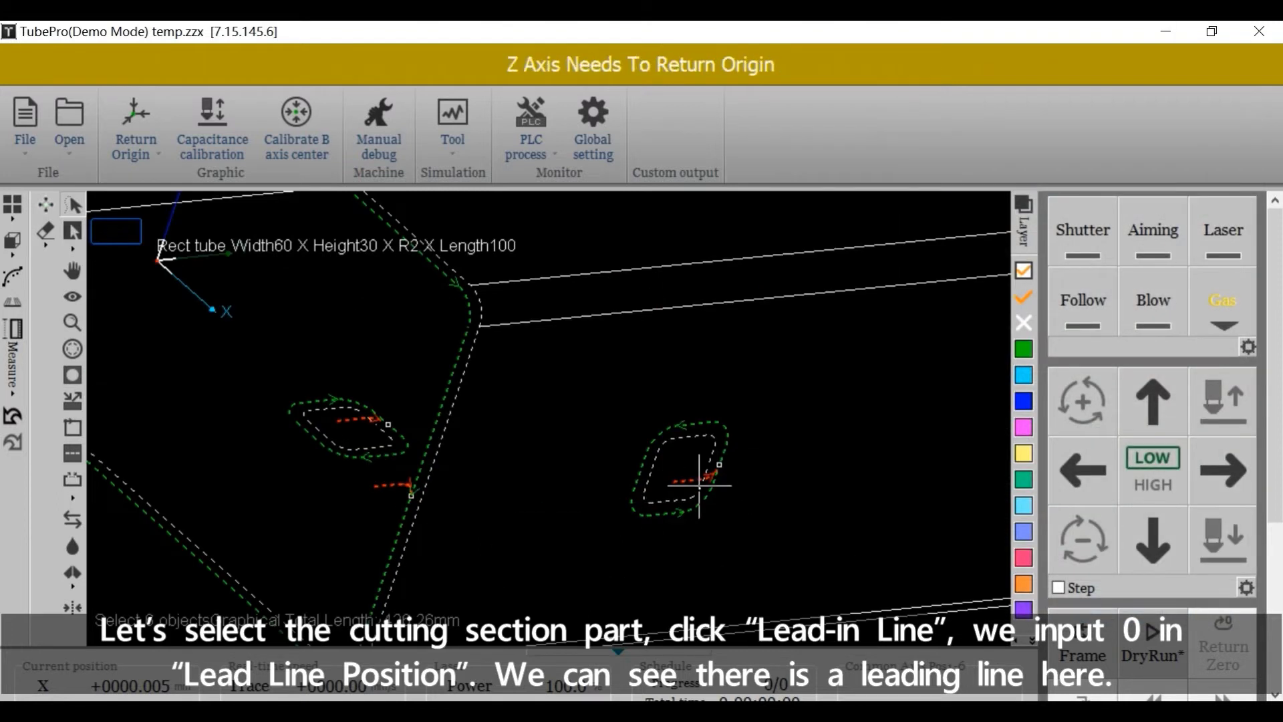
scroll(410, 488, "up", 3)
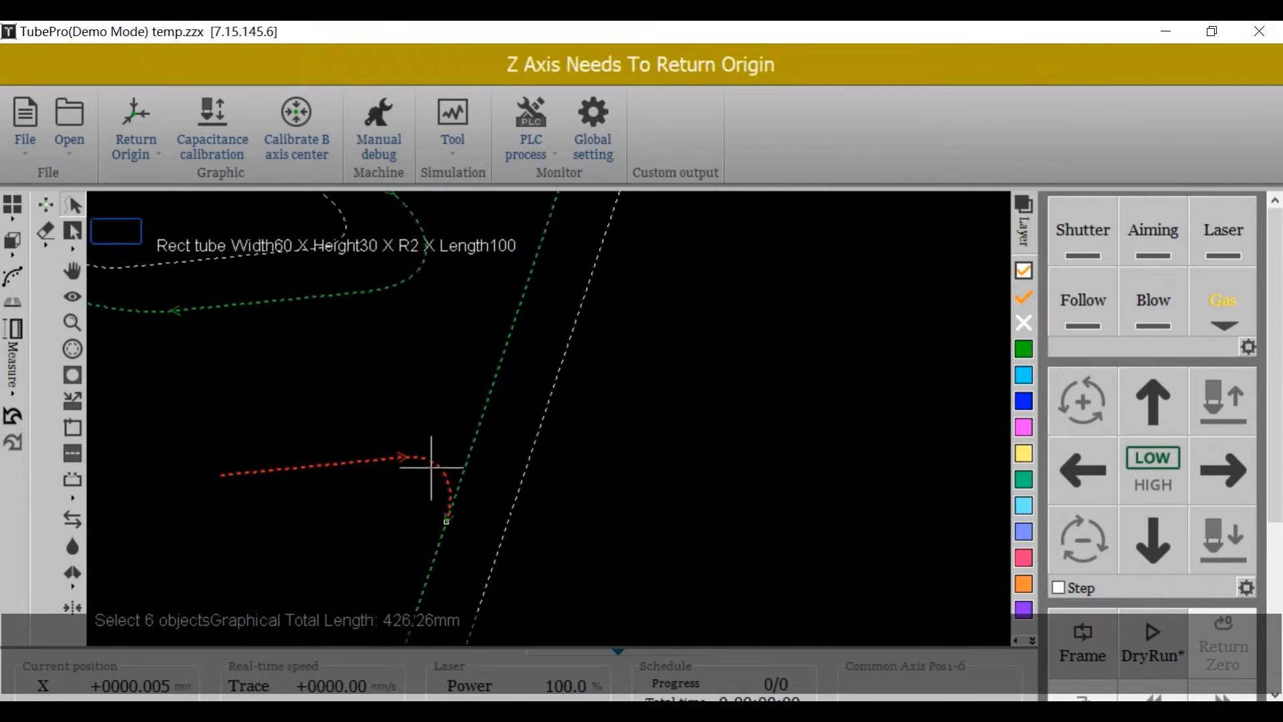
left_click(430, 463)
scroll(418, 458, "down", 4)
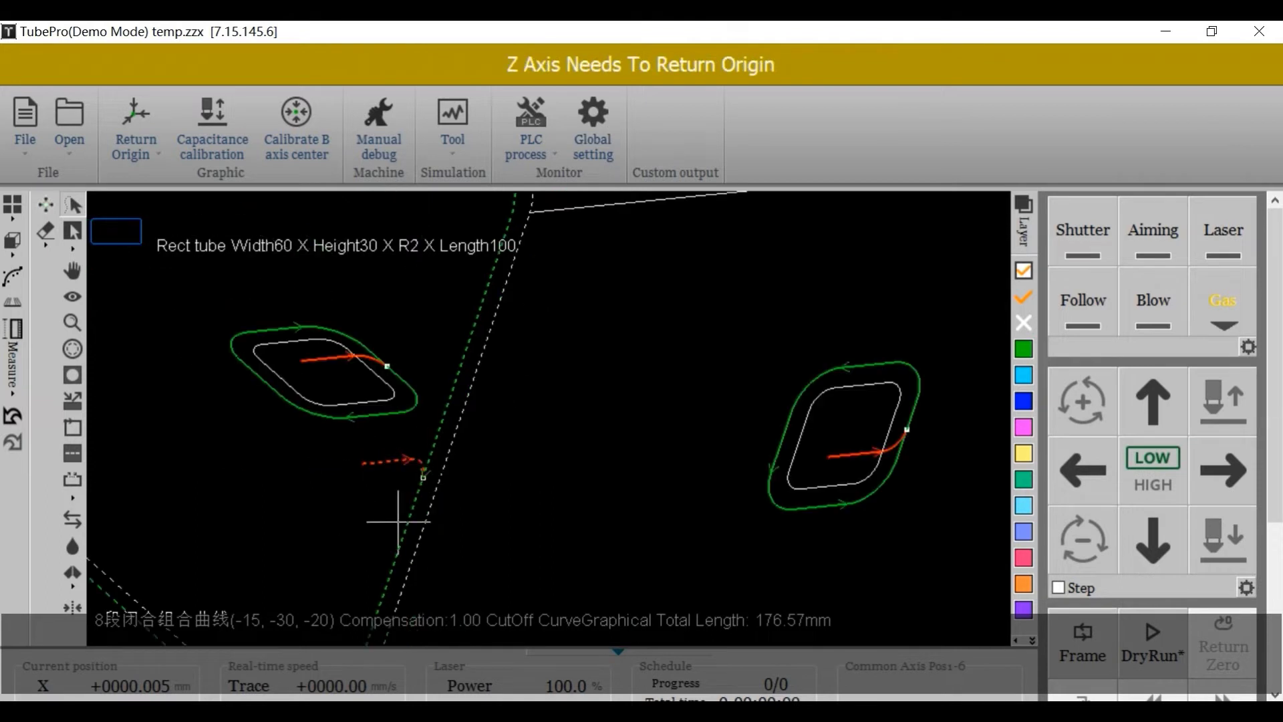
scroll(421, 461, "down", 5)
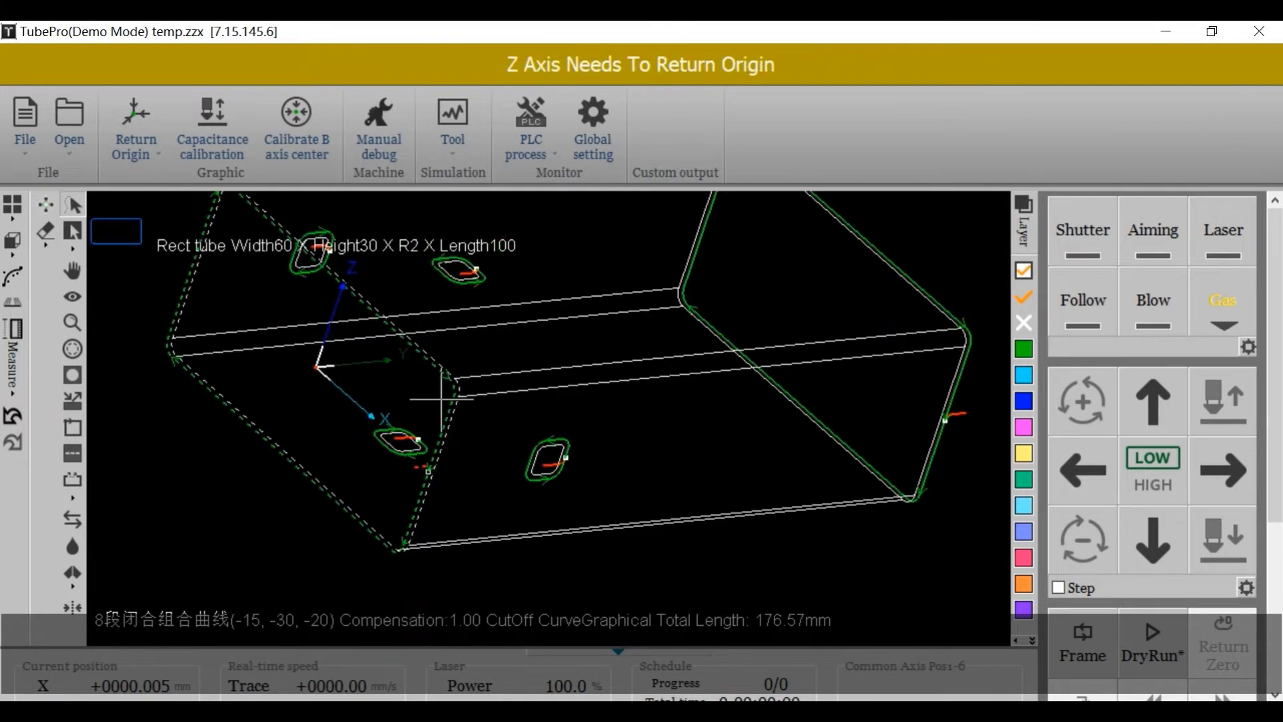
scroll(428, 464, "up", 4)
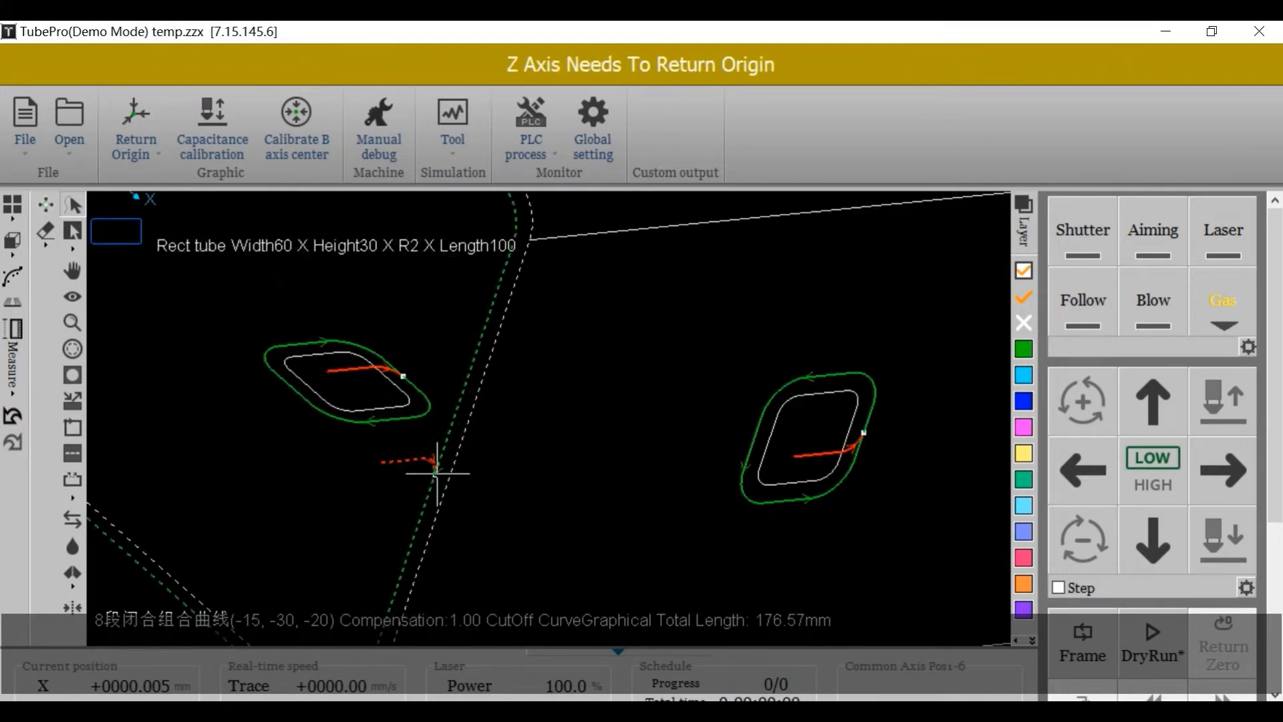
Set the selected front end cut's lead line position to a 90° angle with the X axis
scroll(432, 461, "down", 3)
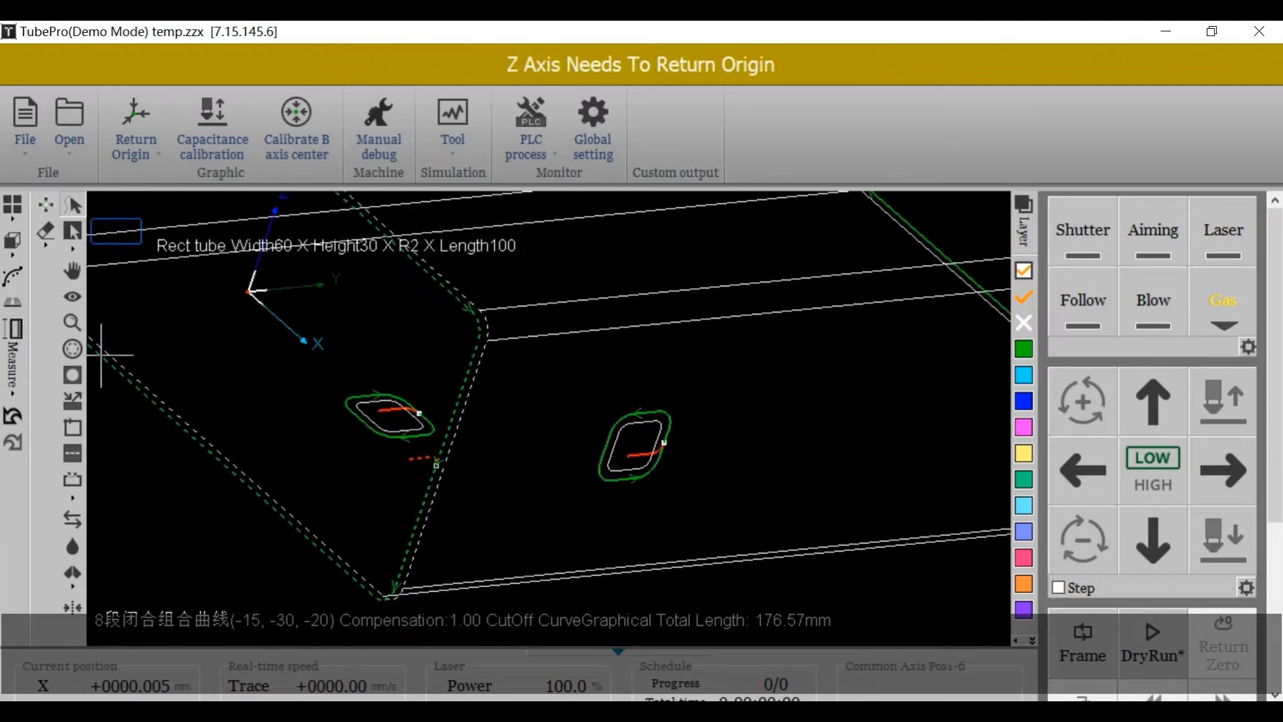
left_click(71, 401)
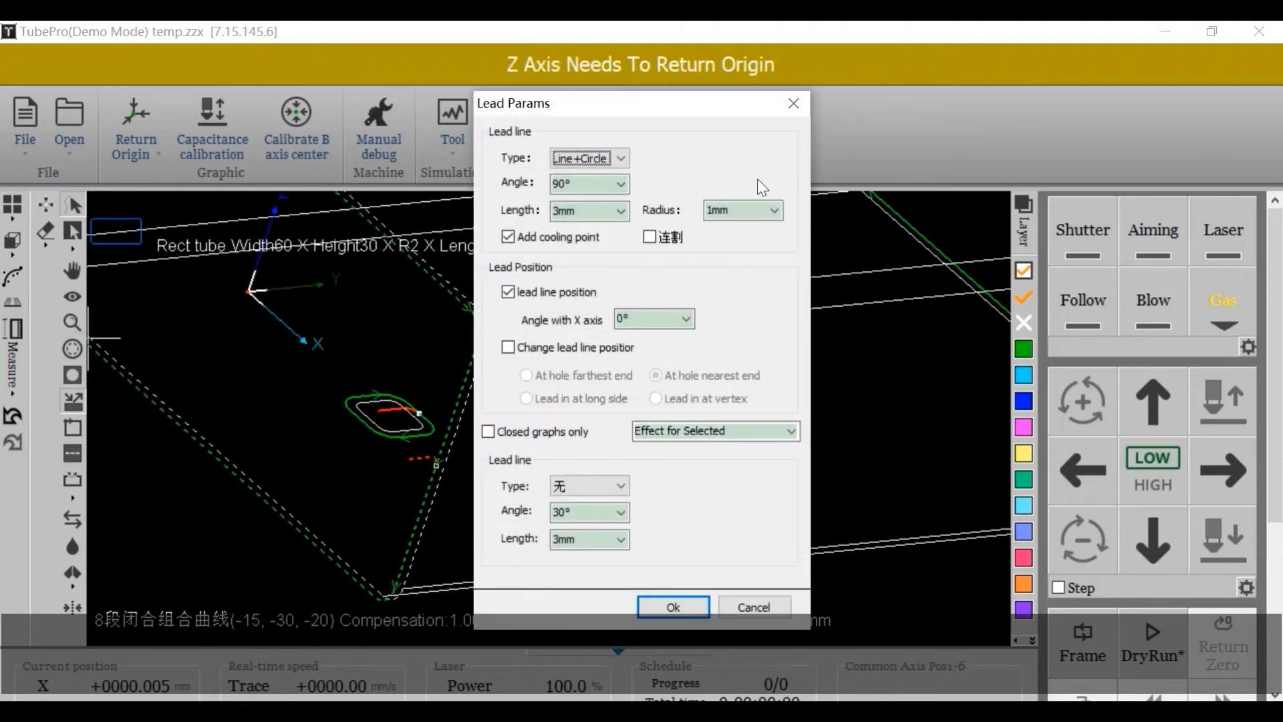
left_click_drag(679, 103, 975, 131)
left_click(975, 344)
left_click_drag(975, 347, 903, 344)
type("90")
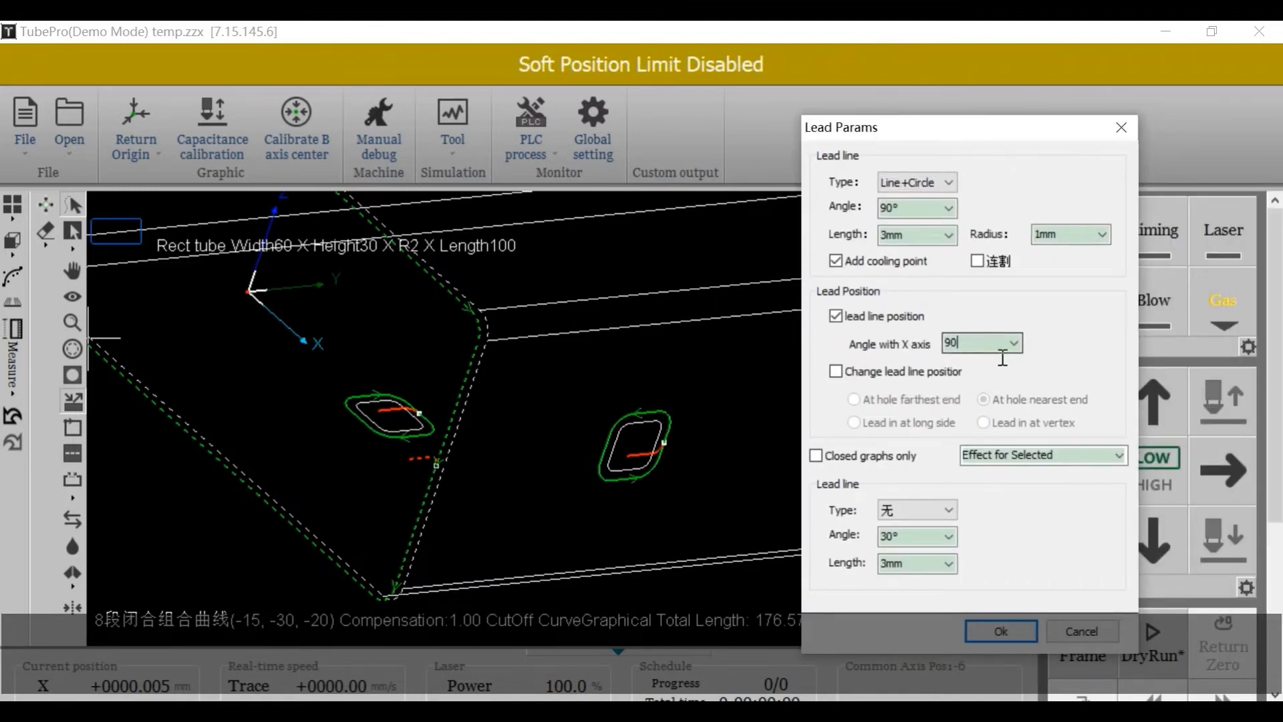
left_click(1000, 631)
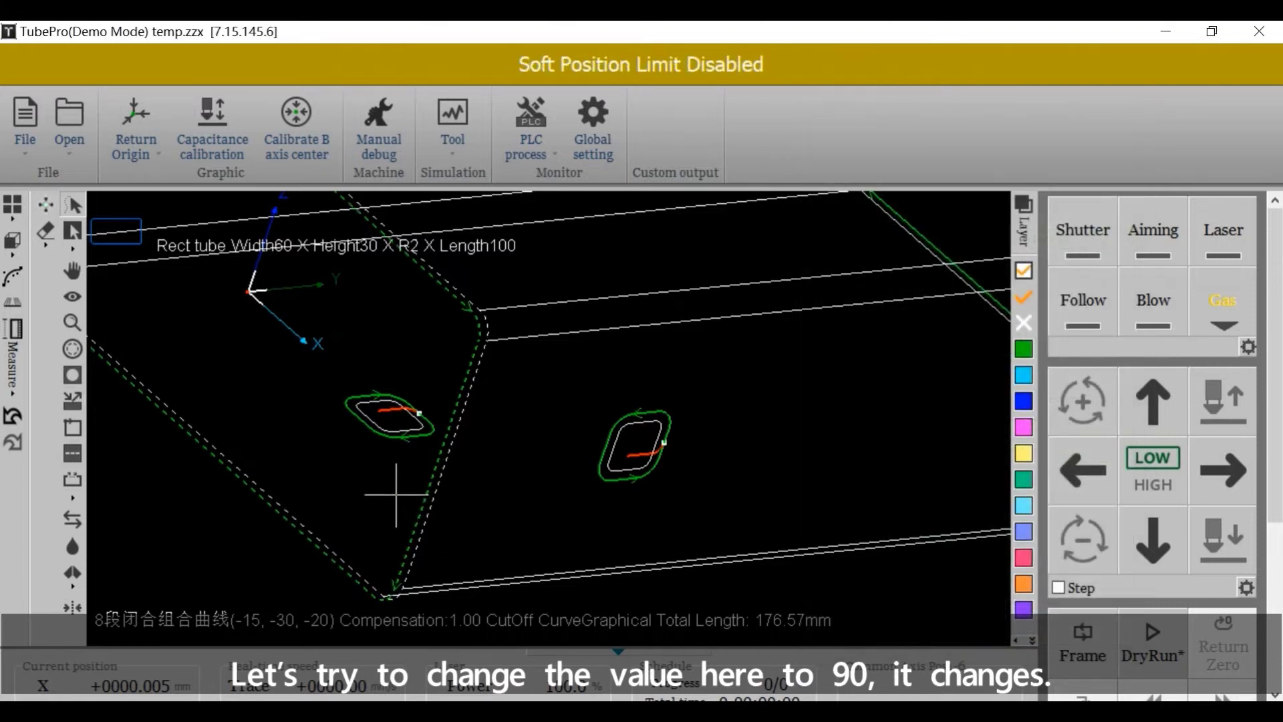
Examine the lead-in line's position on the front end cut, up close and against the whole tube
scroll(350, 421, "up", 6)
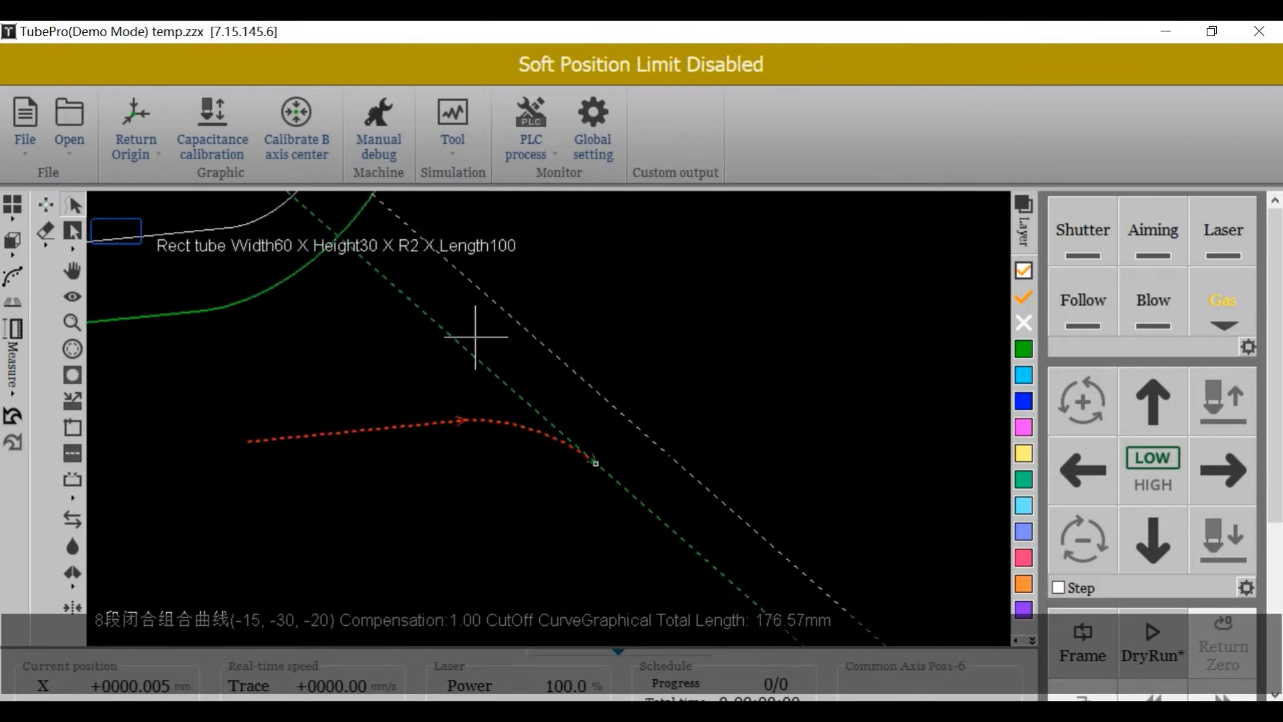
scroll(373, 445, "down", 1)
scroll(373, 446, "down", 3)
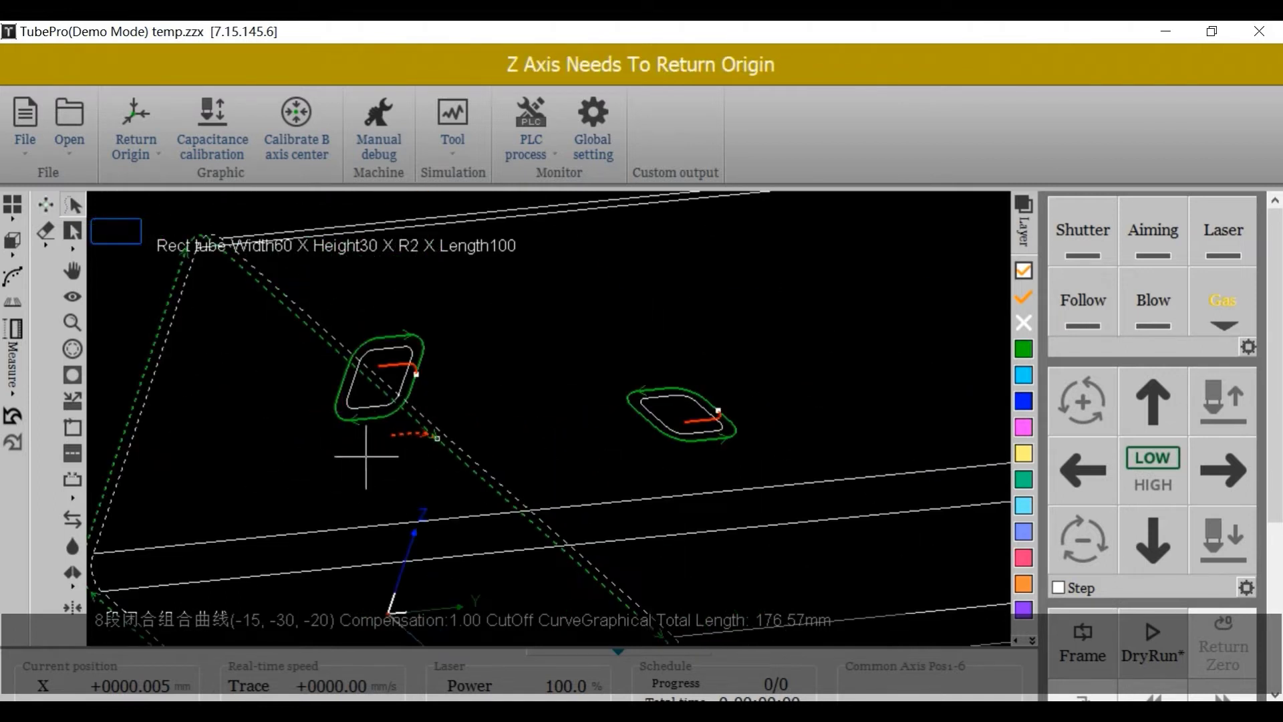
scroll(423, 523, "down", 5)
scroll(435, 473, "up", 4)
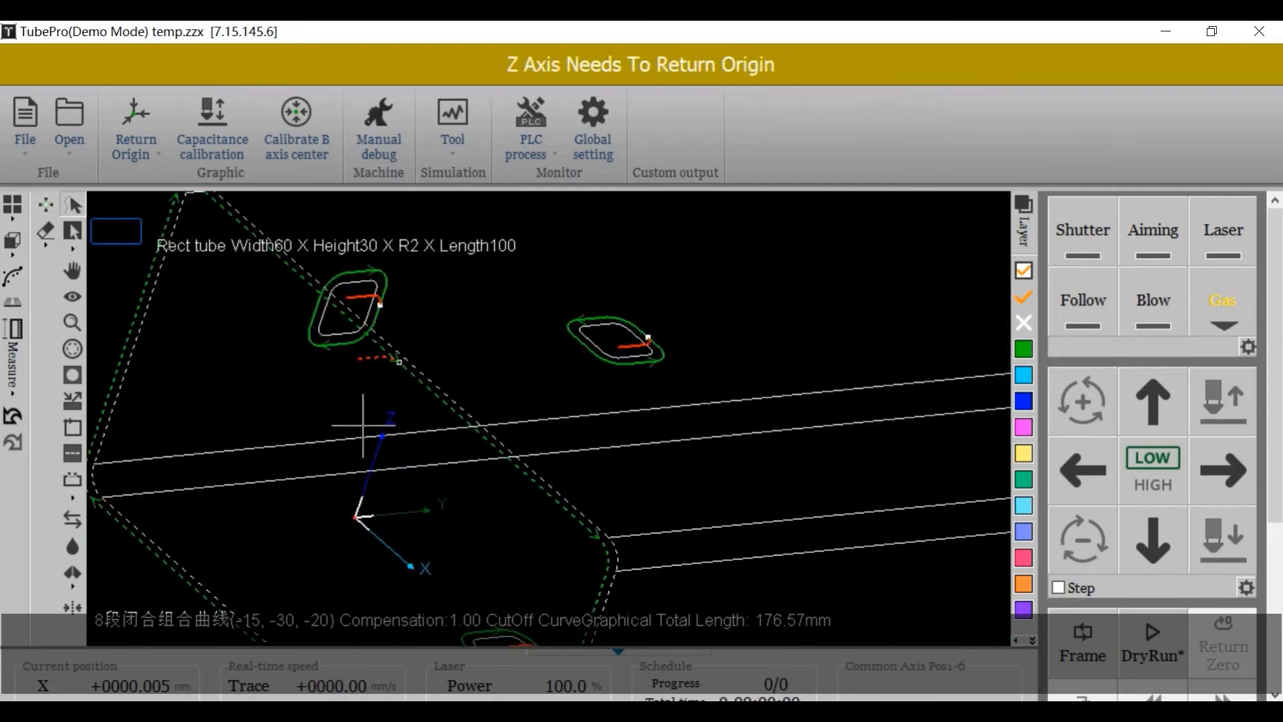
scroll(382, 369, "down", 3)
scroll(450, 511, "up", 4)
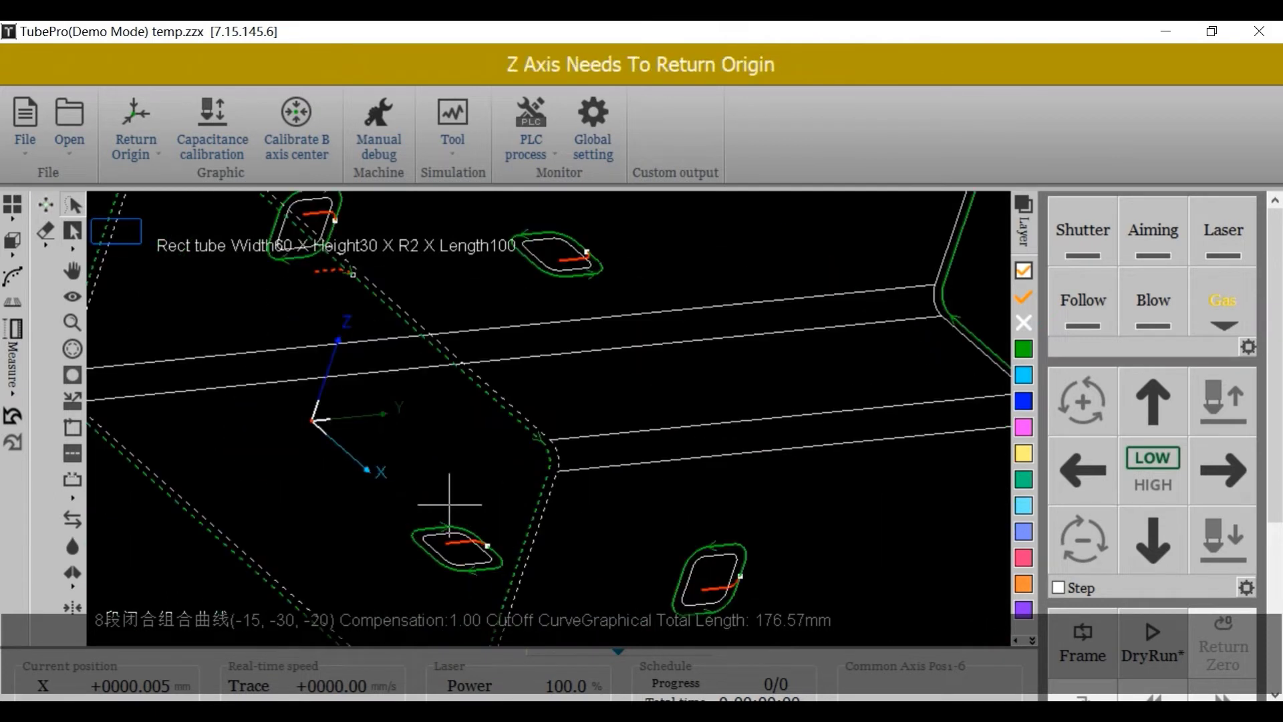
scroll(345, 246, "up", 4)
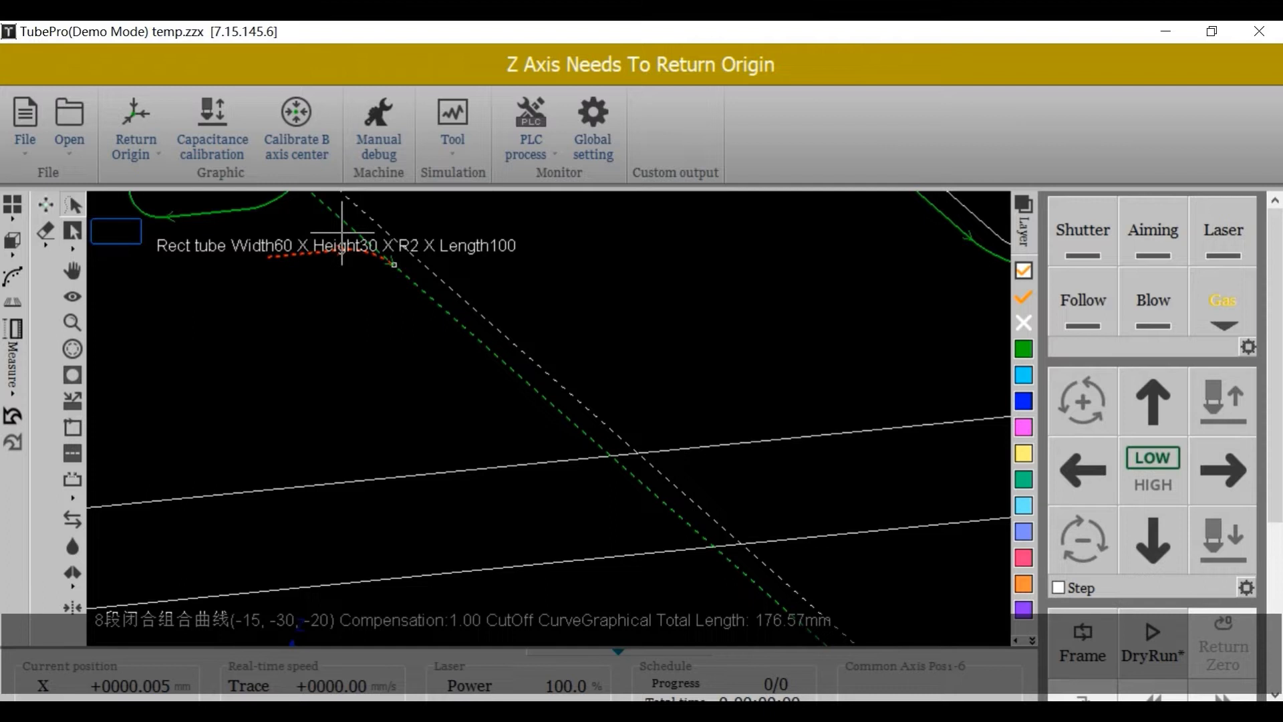
scroll(342, 234, "down", 3)
scroll(341, 235, "down", 2)
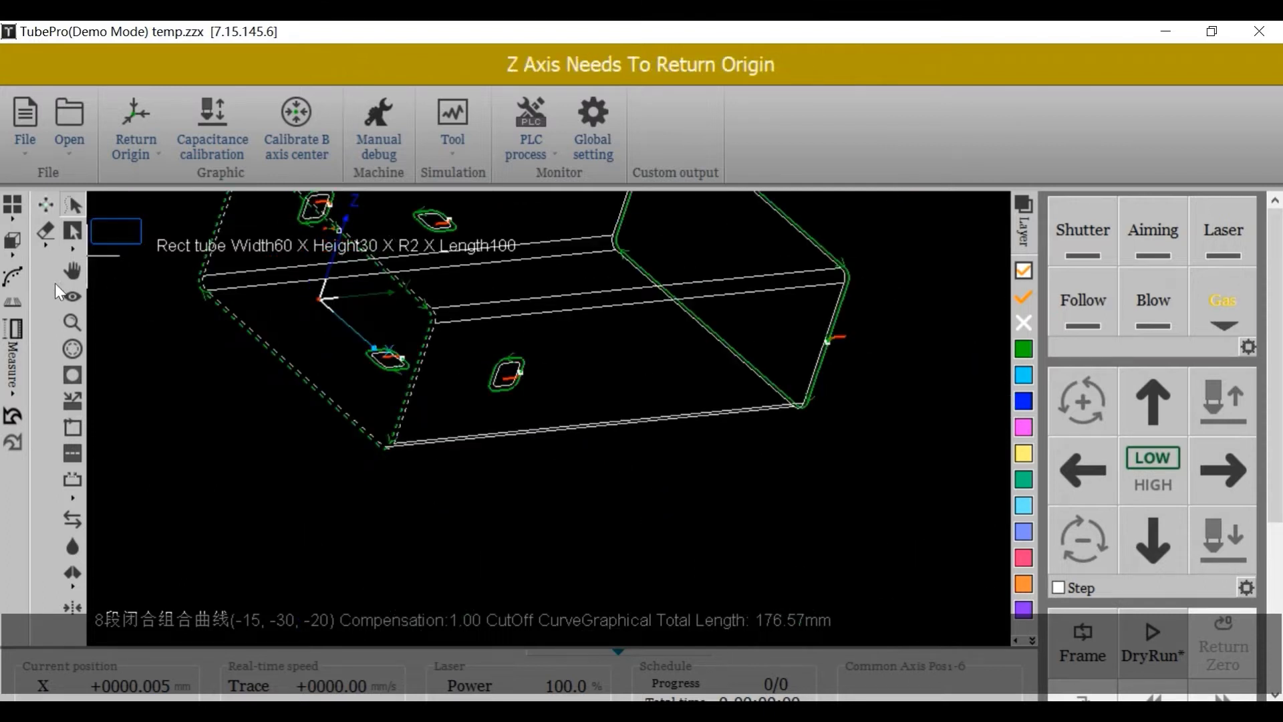
left_click(72, 271)
left_click_drag(382, 306, 479, 473)
scroll(449, 412, "up", 3)
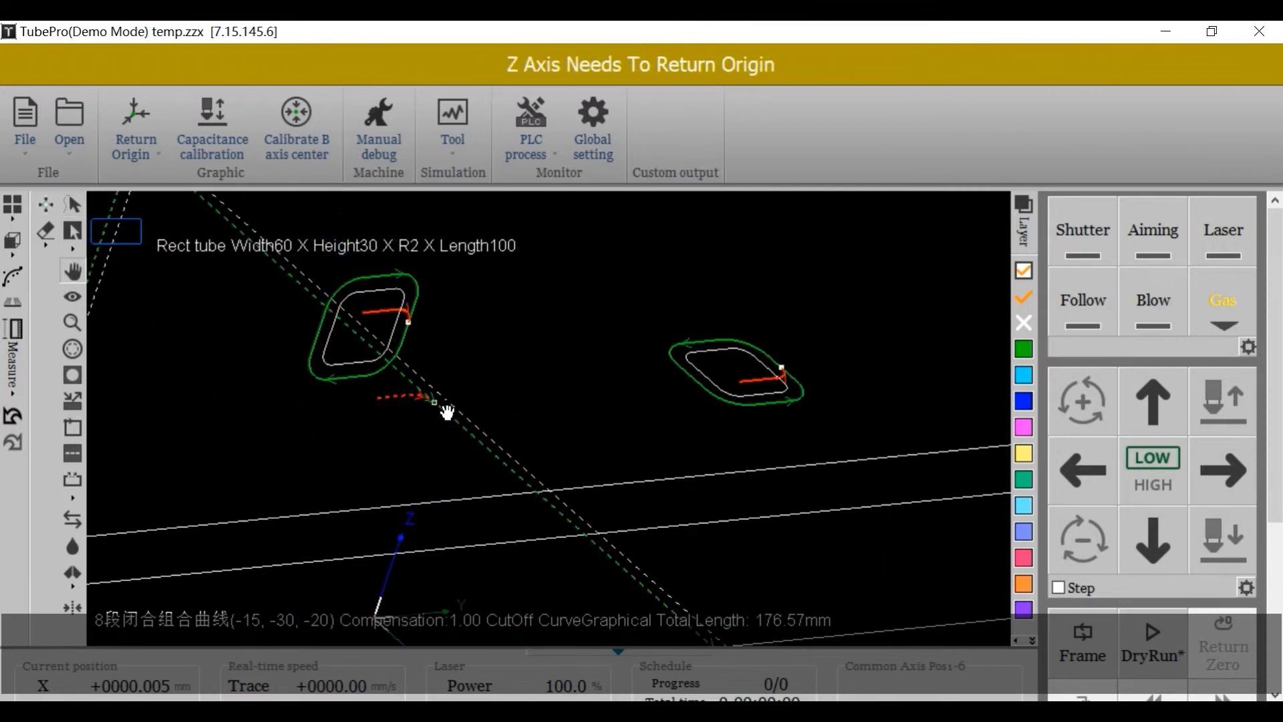
scroll(458, 435, "up", 1)
scroll(444, 364, "up", 1)
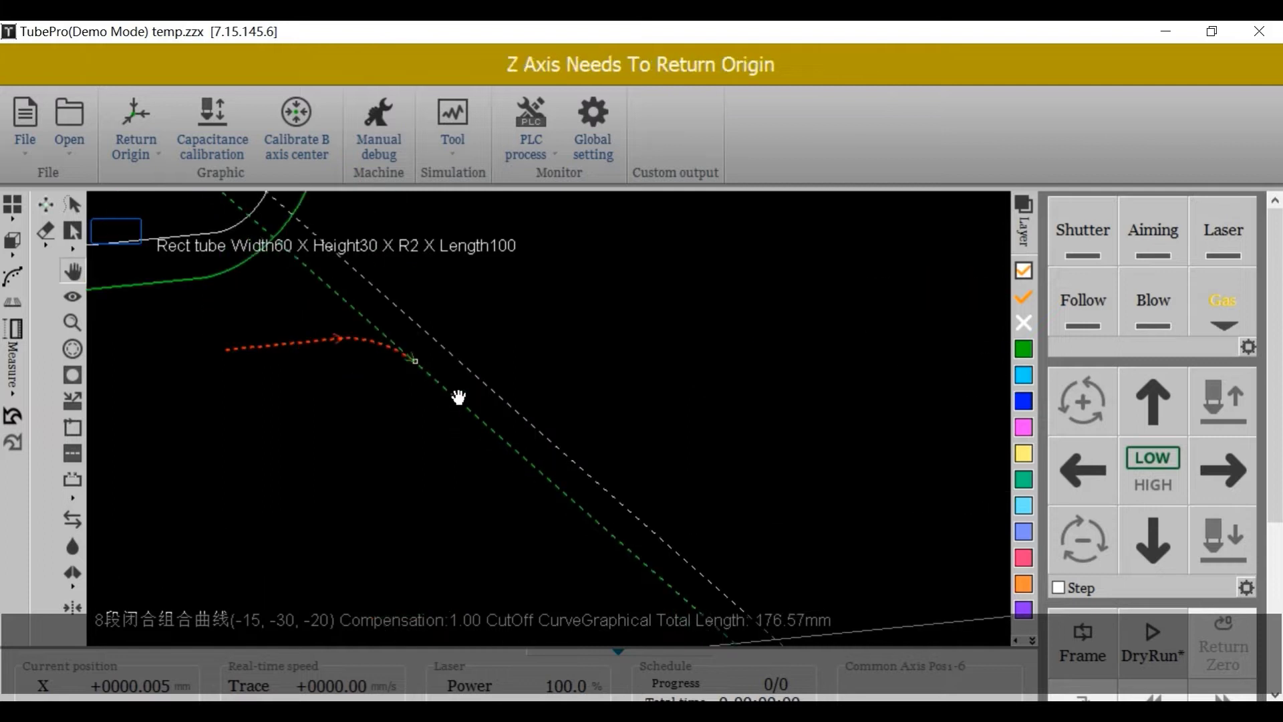
scroll(424, 398, "up", 1)
scroll(427, 395, "down", 2)
scroll(444, 441, "up", 2)
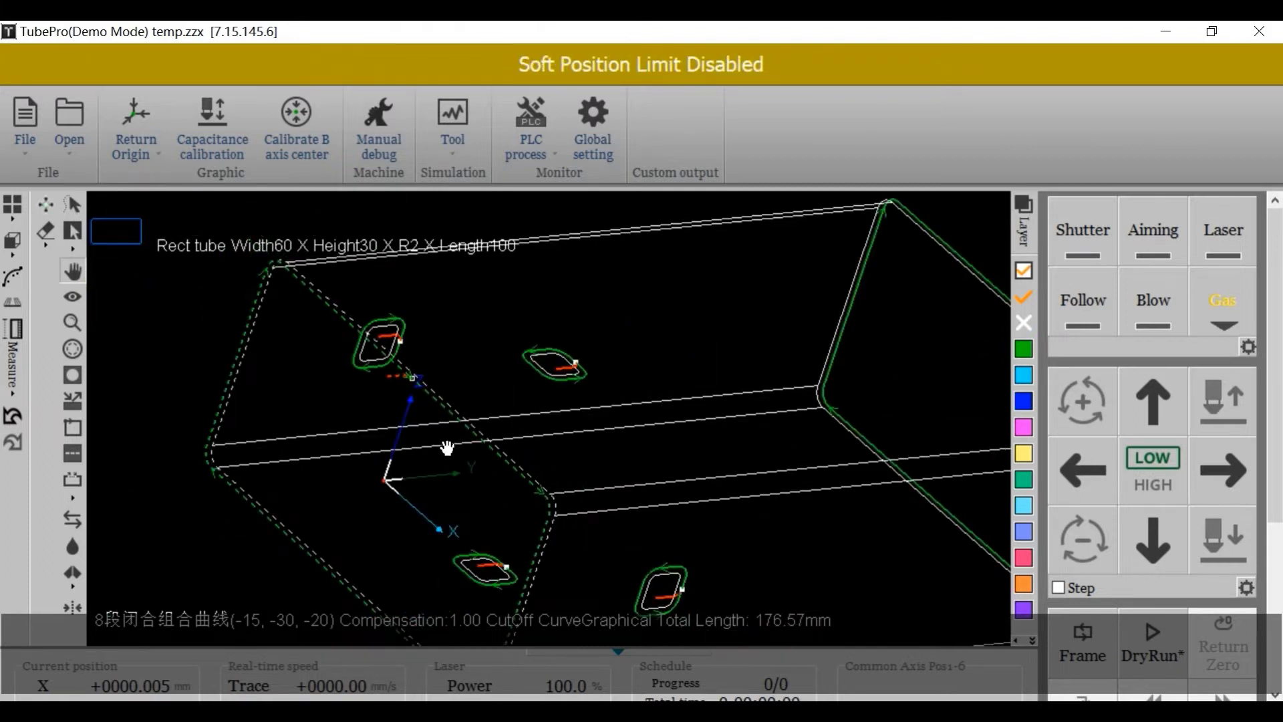
Set the front end cut's lead line position to 120° with the X axis and inspect its placement
left_click(63, 400)
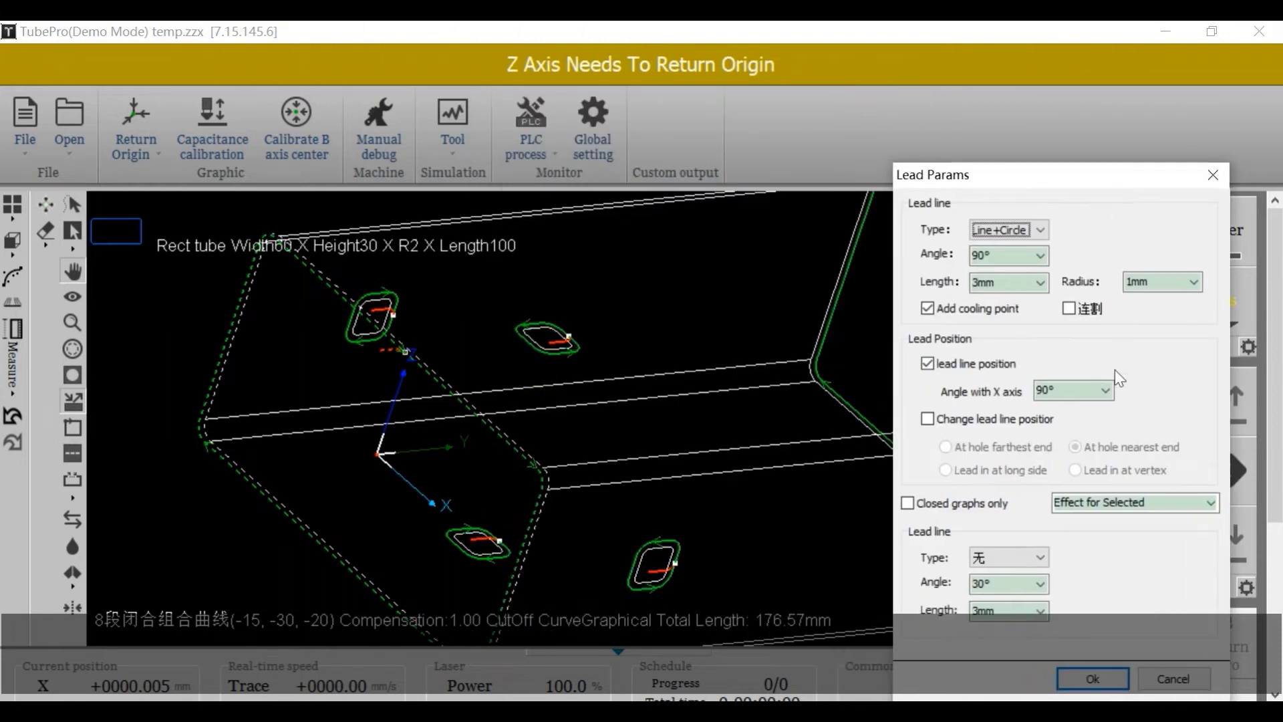
double_click(1045, 390)
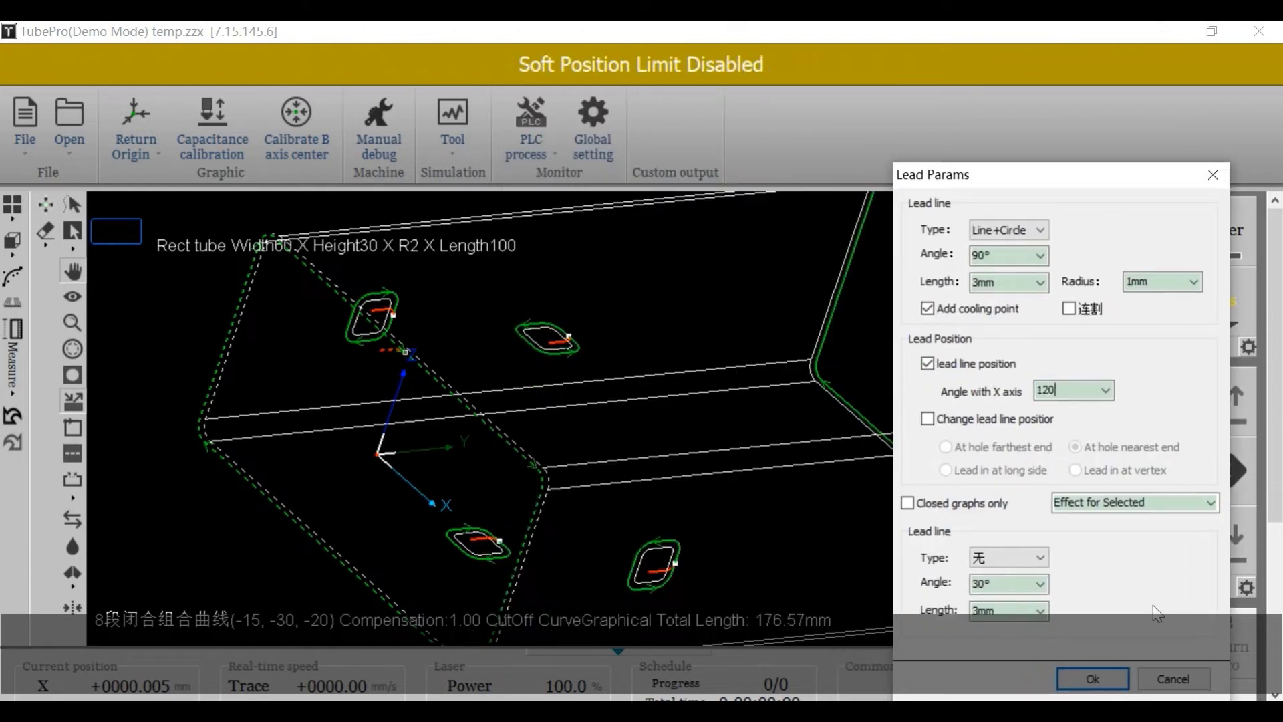
left_click(1091, 679)
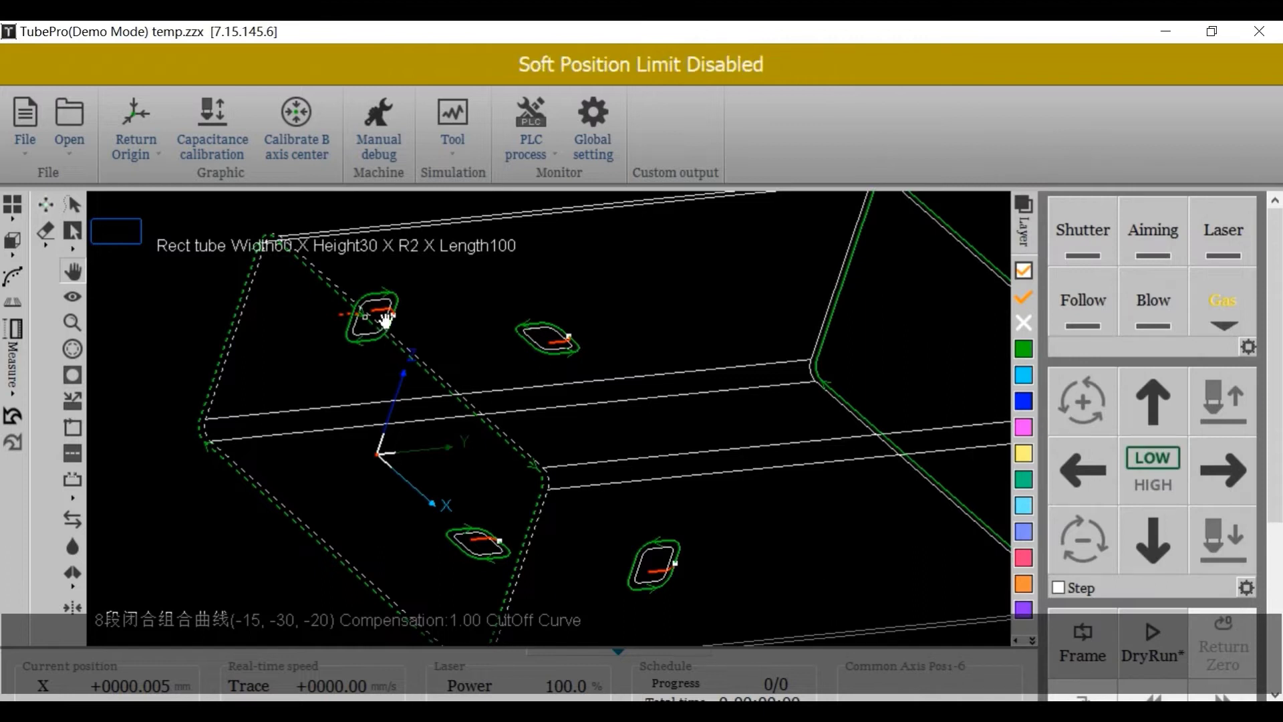
scroll(373, 328, "up", 5)
scroll(373, 328, "up", 3)
scroll(360, 334, "down", 7)
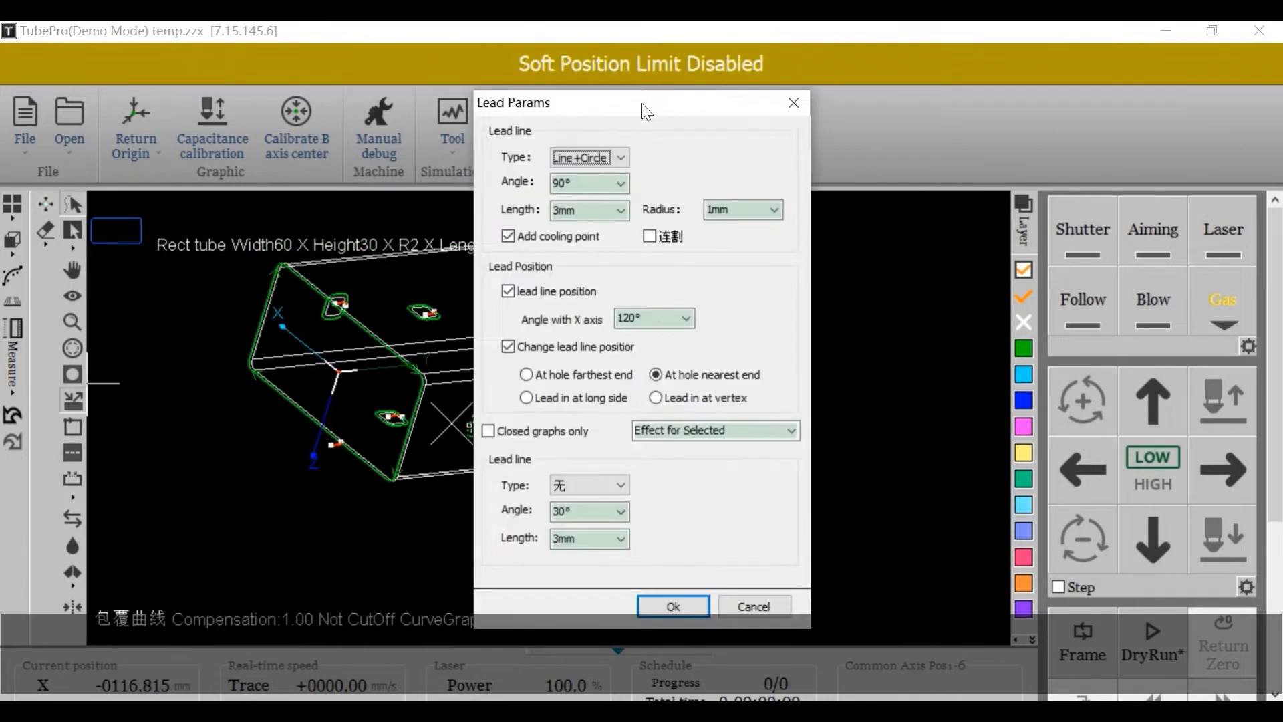
Keep Change lead line position enabled and place the selected hole's lead-in line at the hole's farthest end
left_click_drag(641, 103, 995, 114)
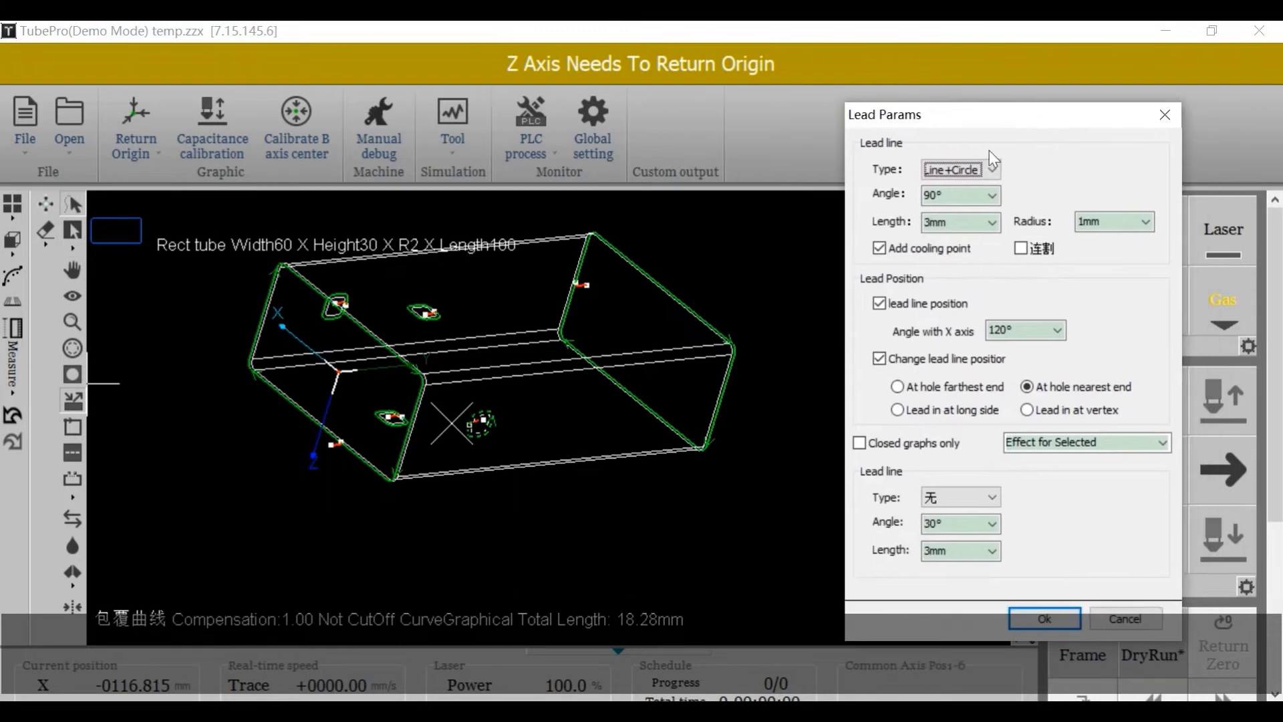
left_click(879, 359)
left_click(879, 359)
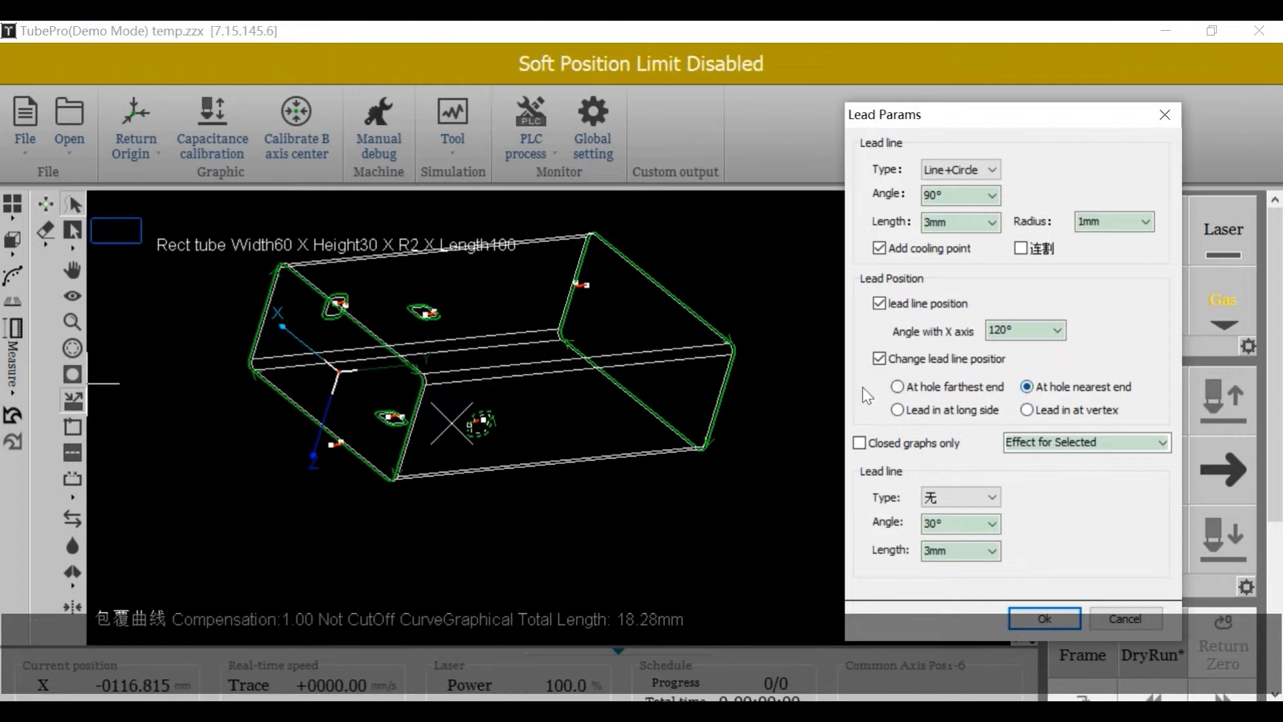
left_click(904, 389)
left_click(1027, 387)
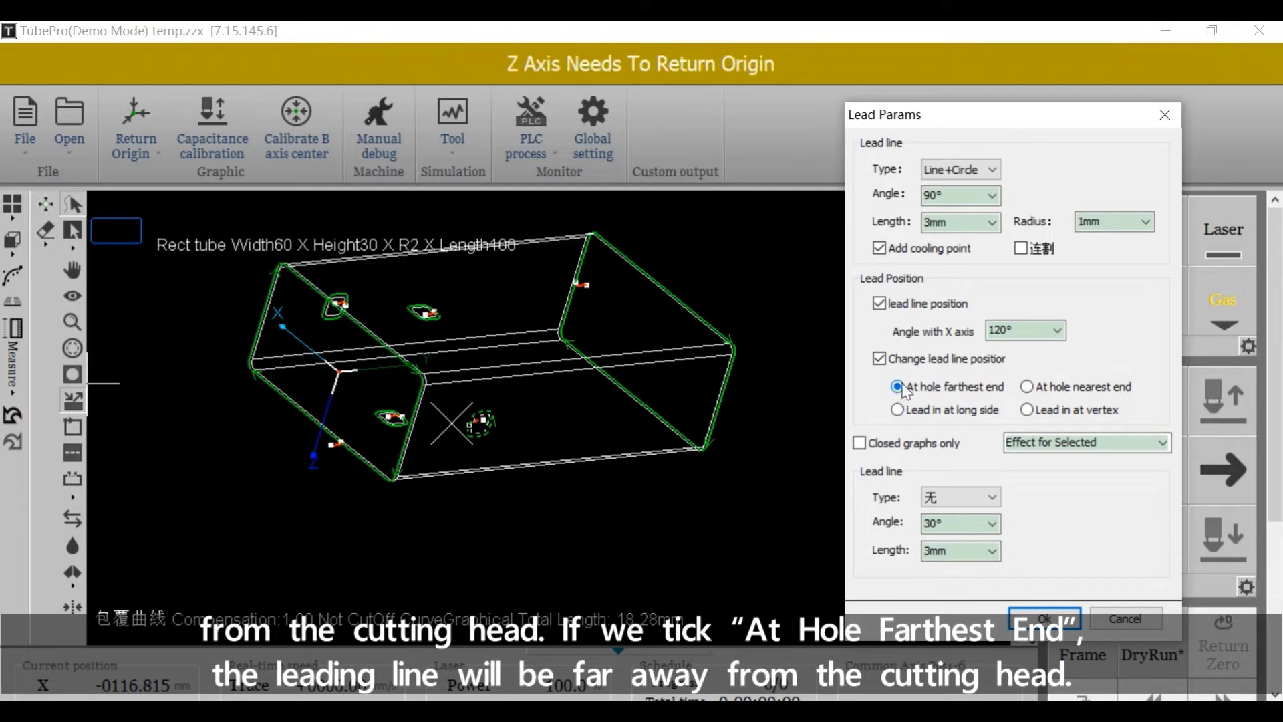
left_click(1048, 622)
scroll(478, 419, "up", 5)
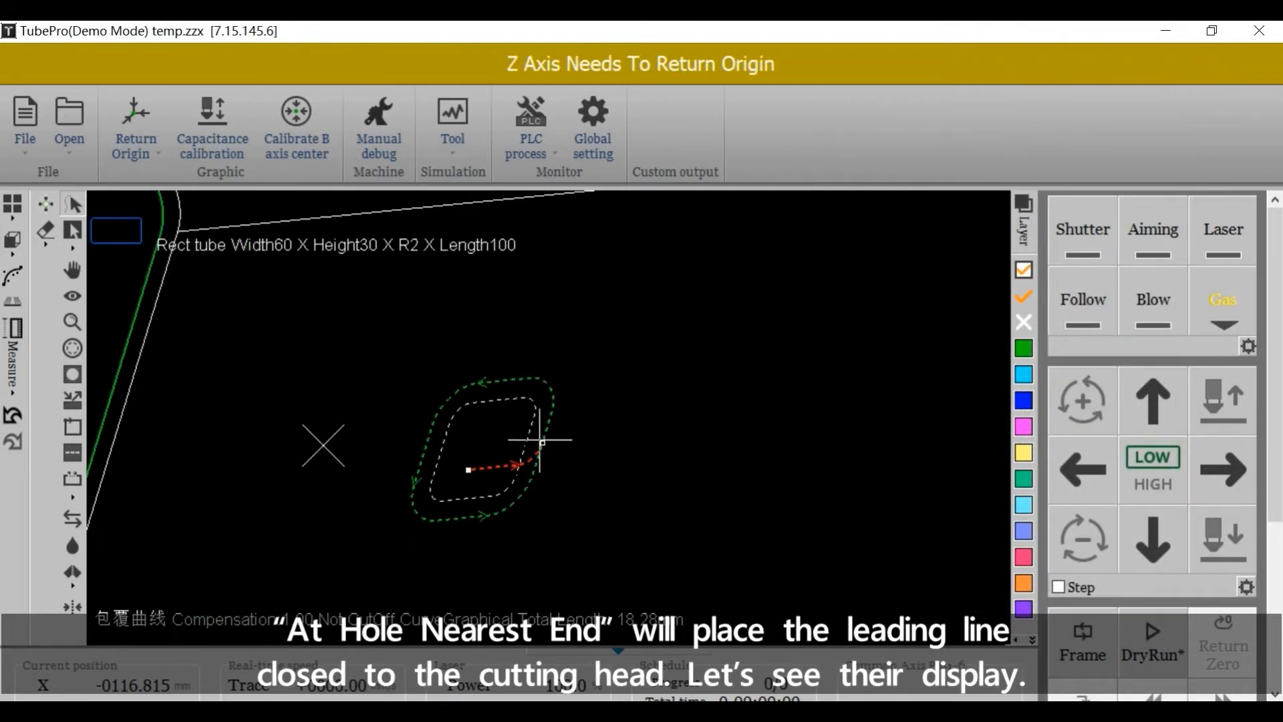
Place the selected hole's lead-in line at the hole's nearest end, and switch it back to the farthest end
left_click(70, 402)
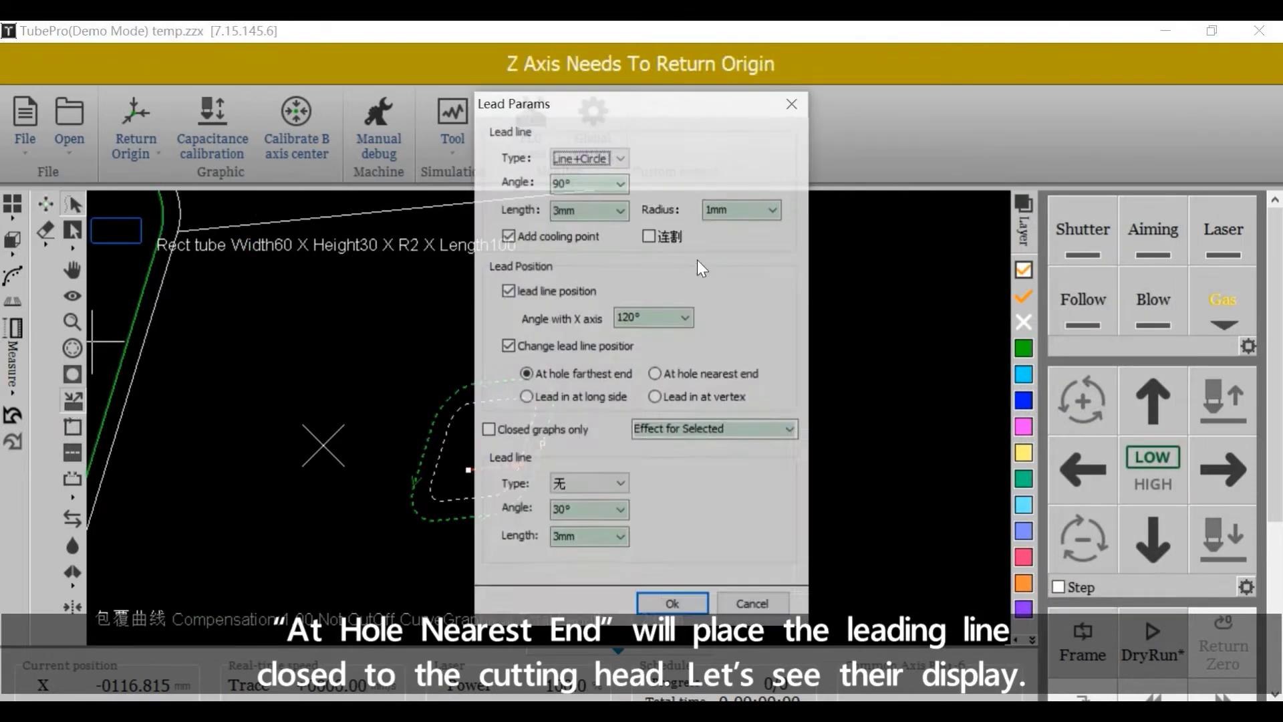
left_click_drag(661, 108, 1067, 100)
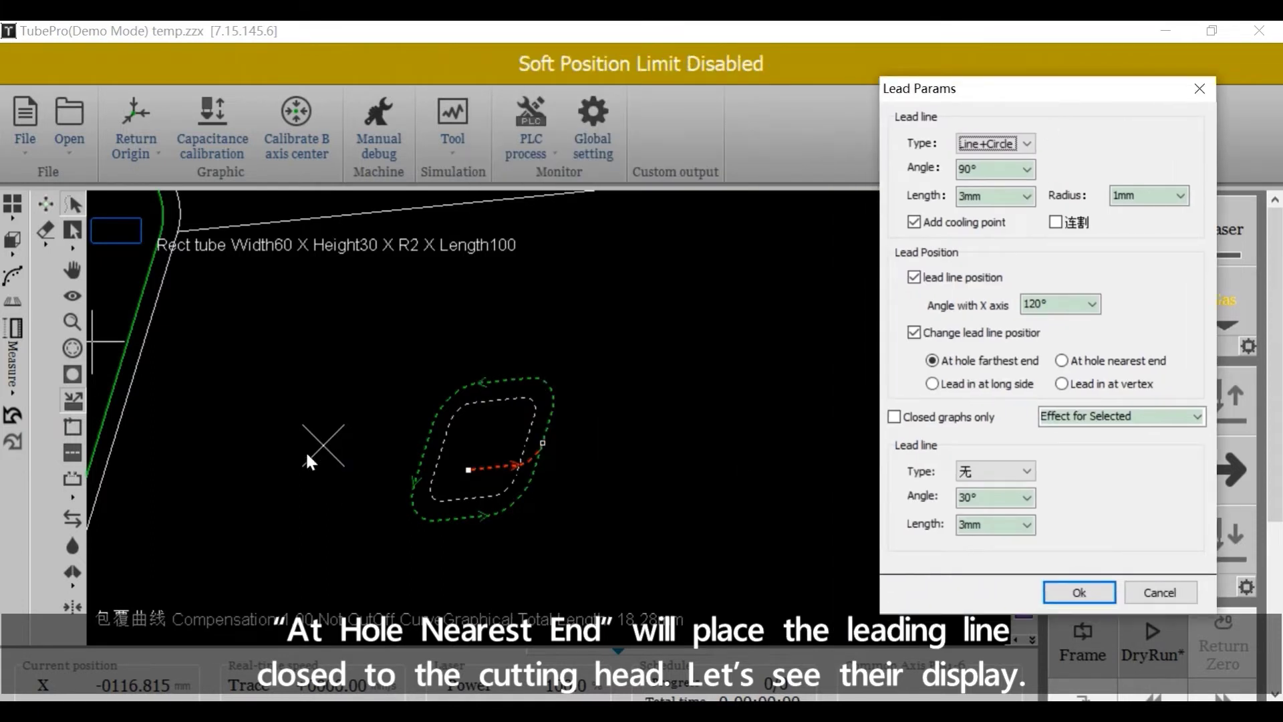
left_click(1062, 362)
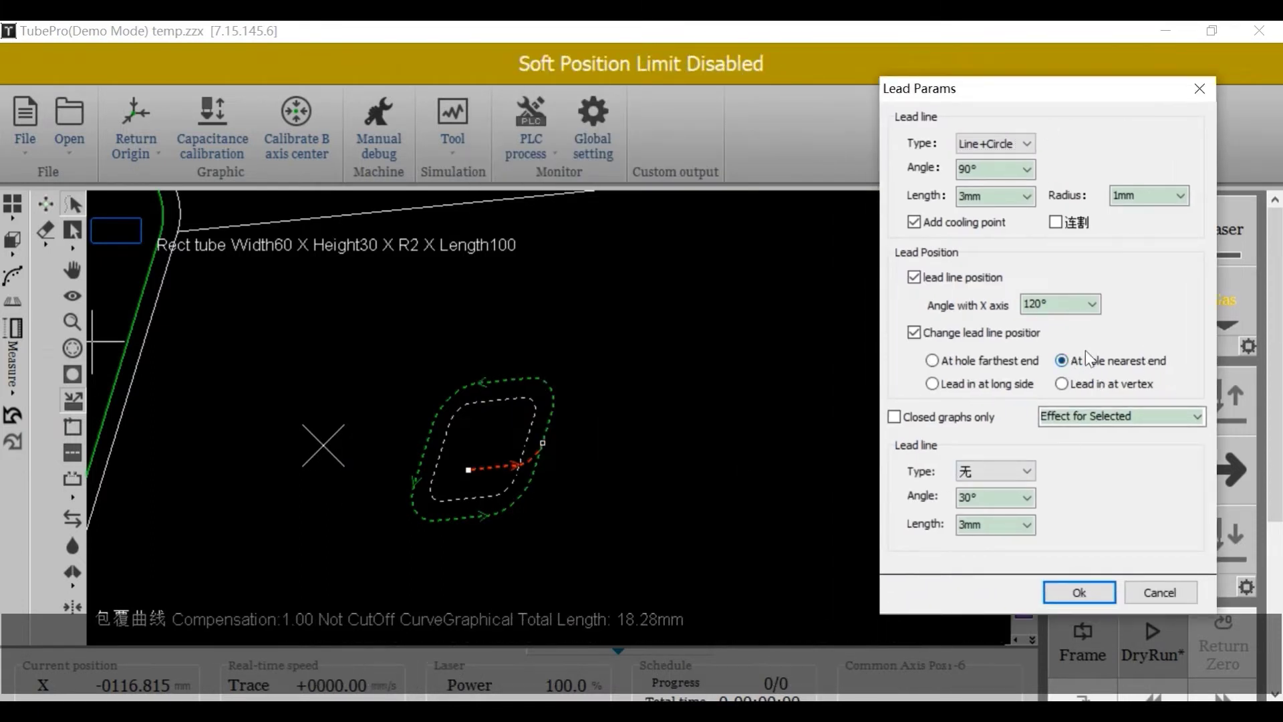
left_click(1079, 591)
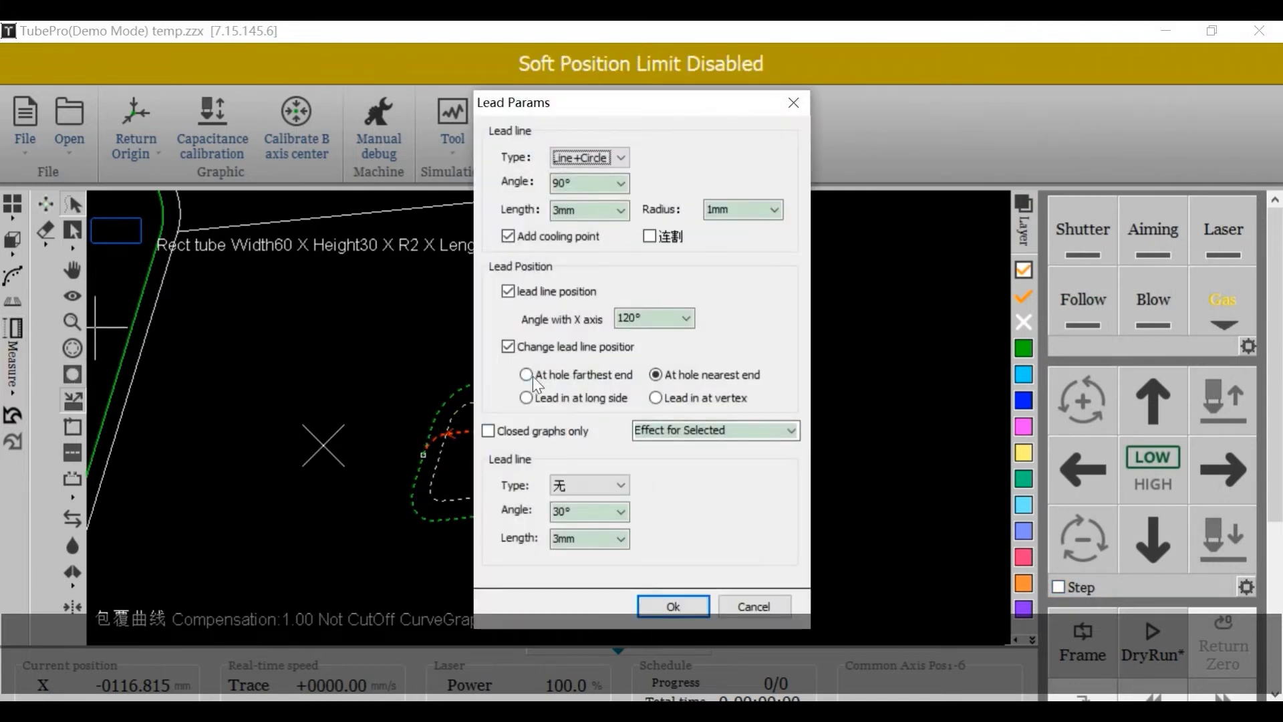
left_click(531, 376)
left_click(688, 611)
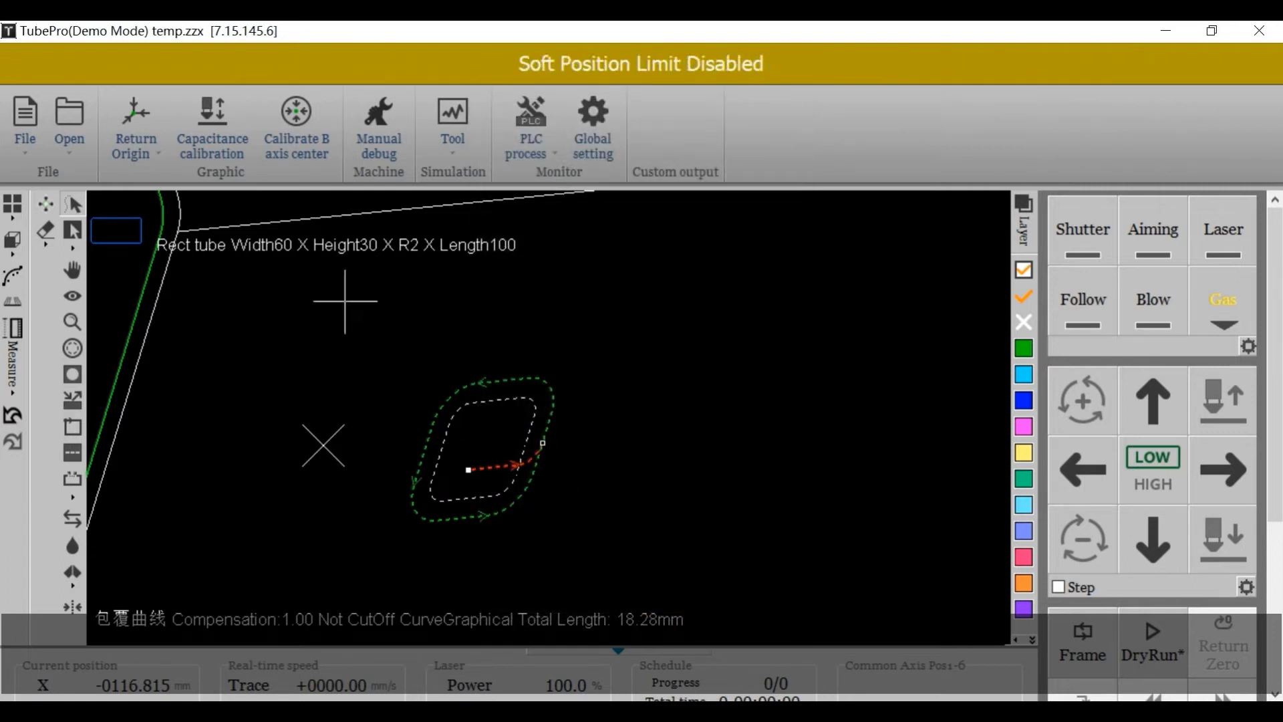
Change the selected hole's lead-in position to Lead in at long side
left_click(72, 400)
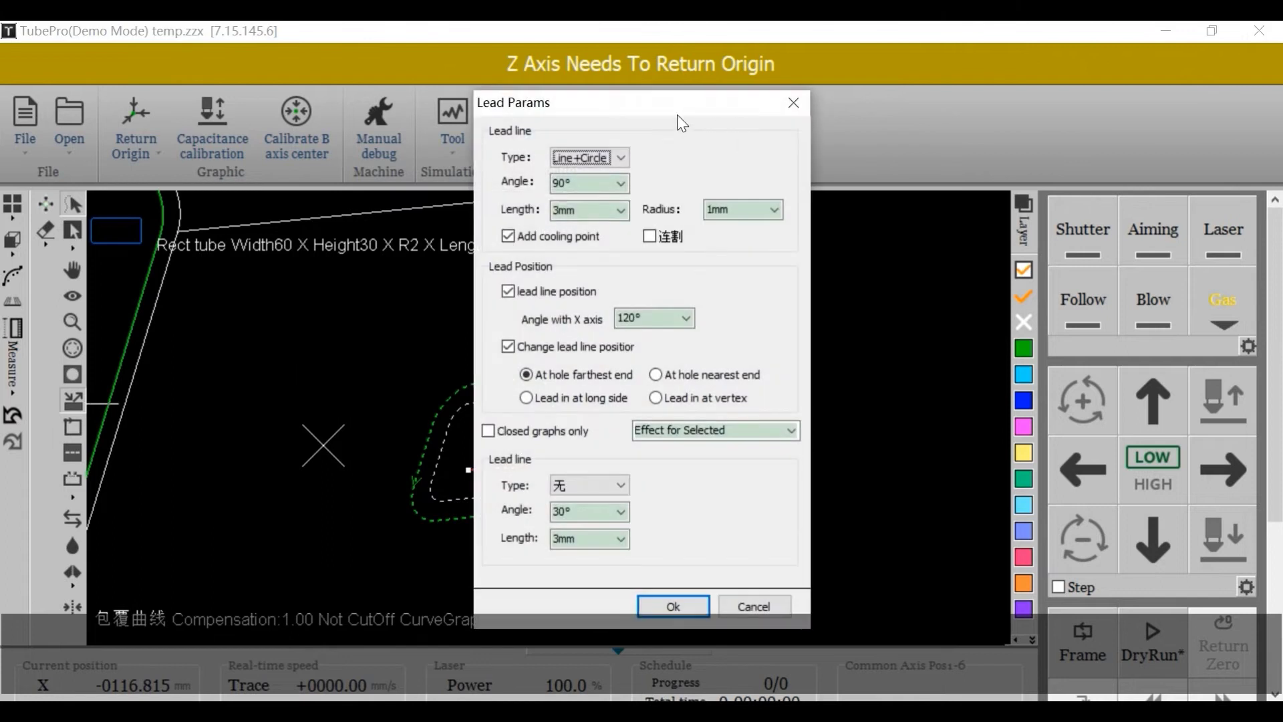
left_click_drag(676, 114, 1171, 60)
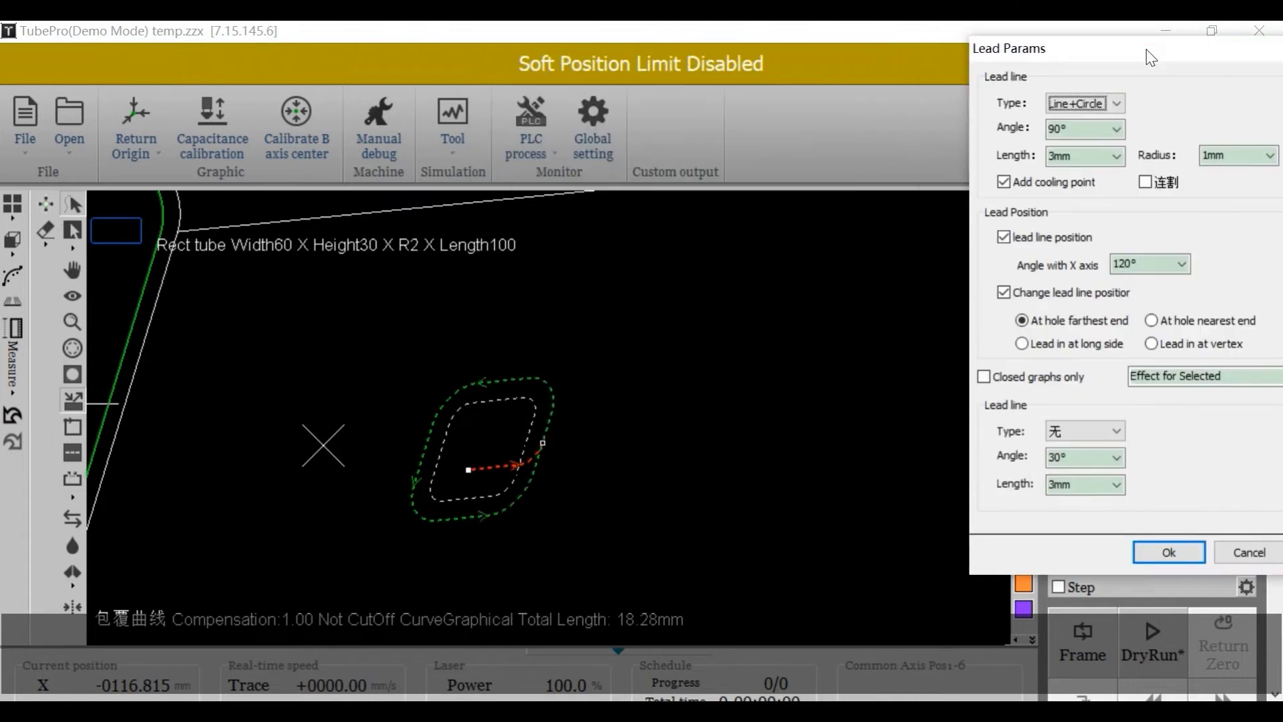
left_click(1018, 345)
left_click(1165, 551)
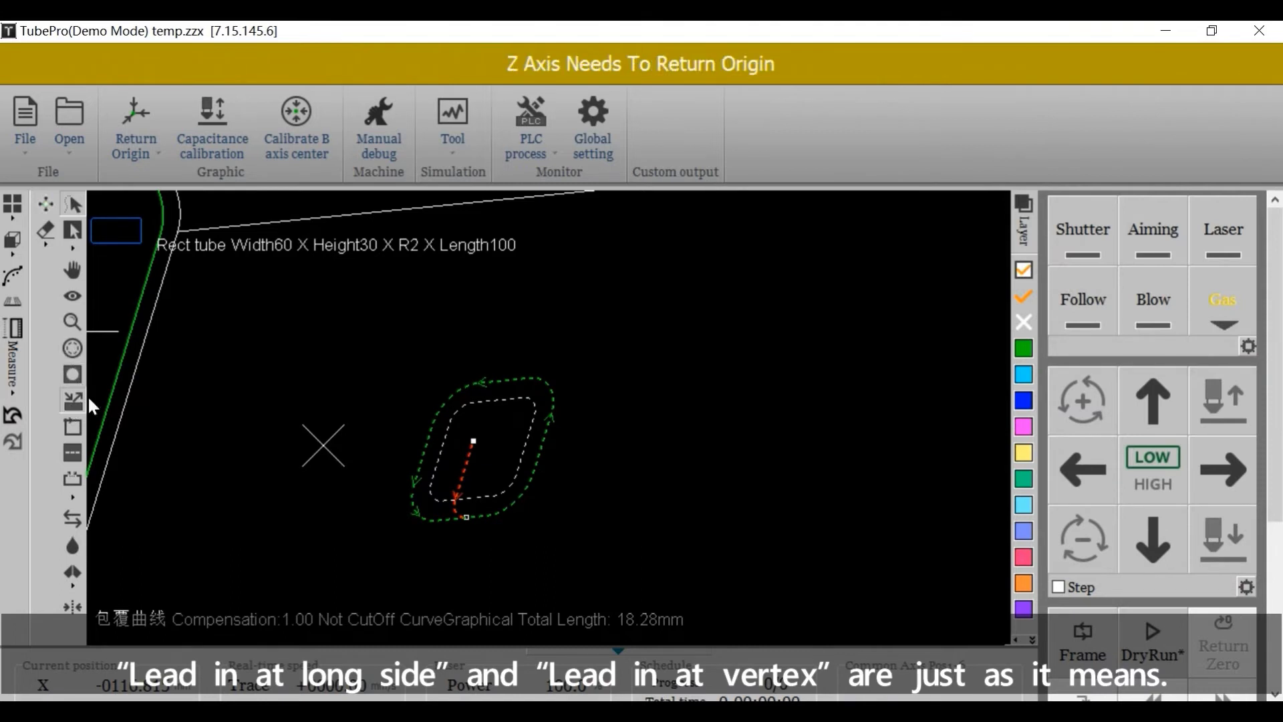
Change the selected hole's lead-in position to Lead in at vertex and check it against the neighbouring holes
left_click_drag(608, 123, 933, 126)
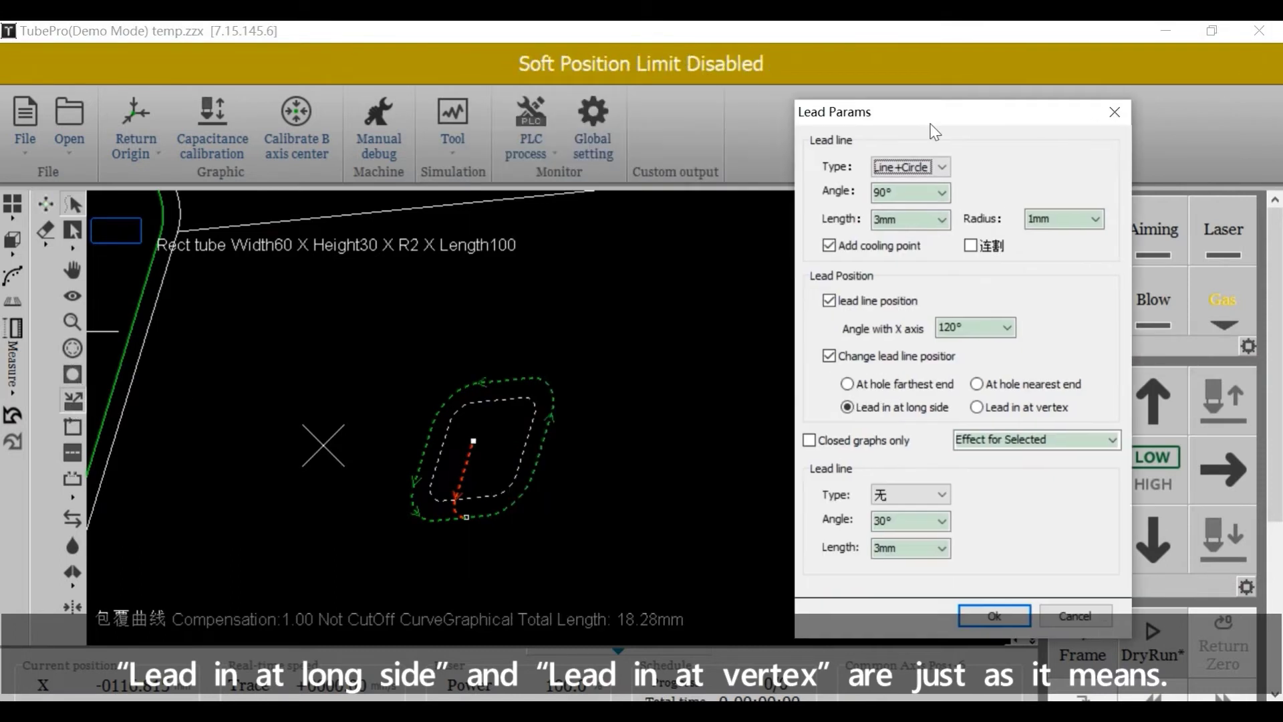
left_click(977, 407)
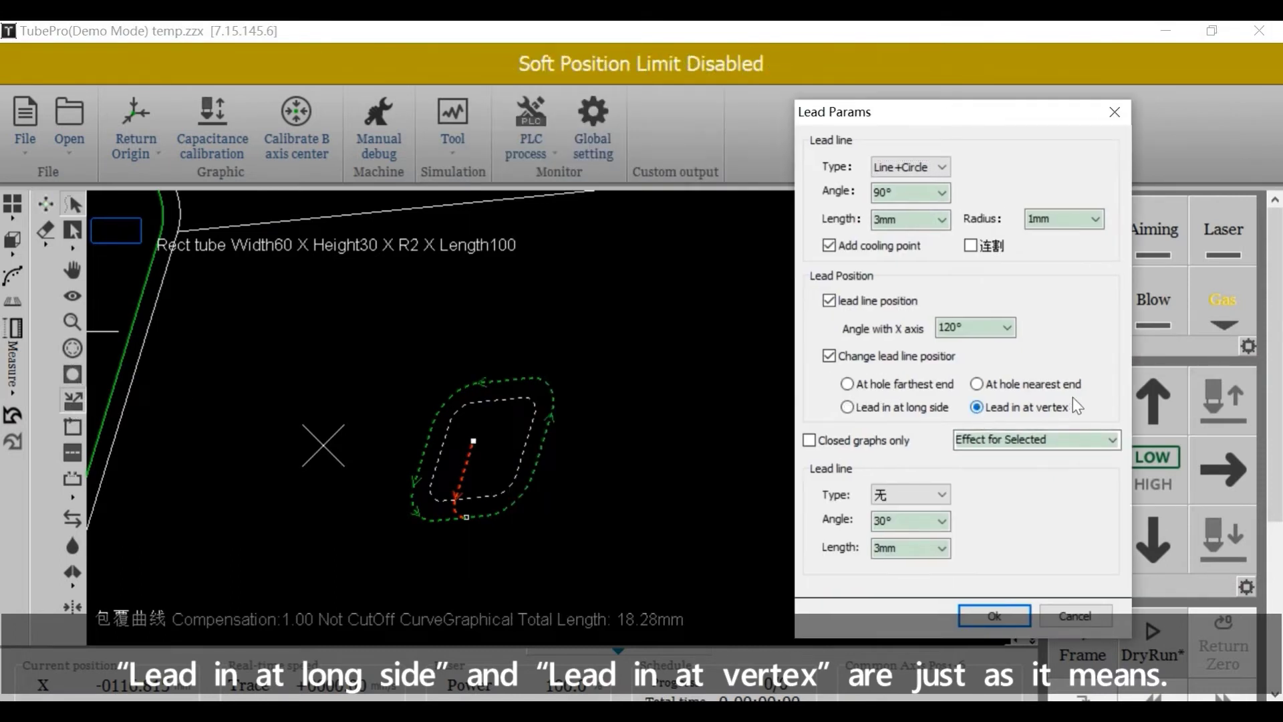
left_click(994, 615)
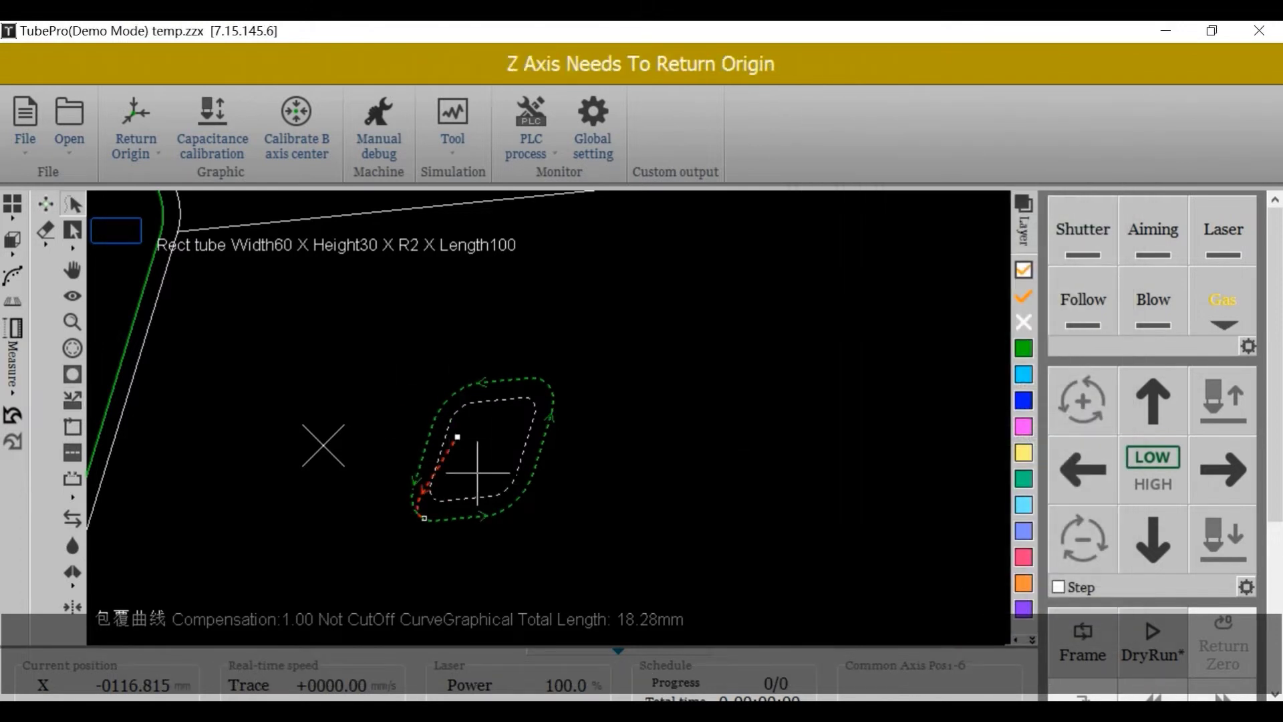
scroll(455, 446, "down", 5)
scroll(412, 444, "up", 3)
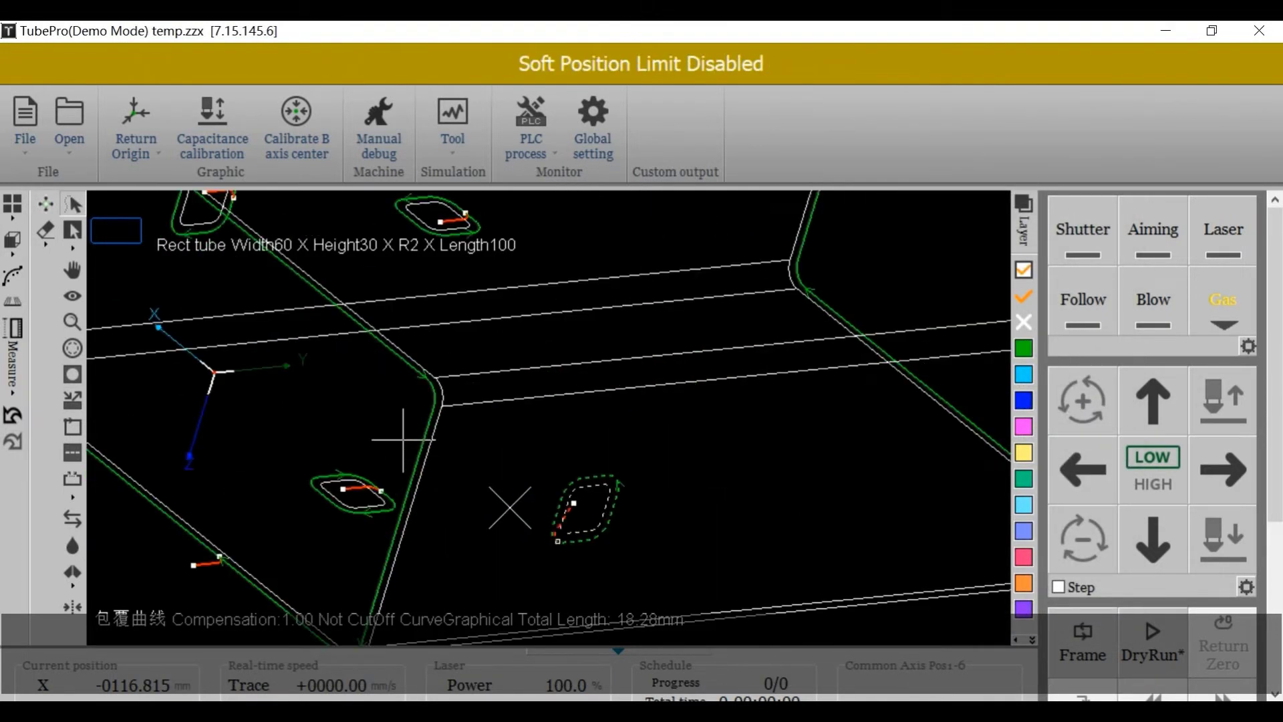
Reopen the lead parameters for the selected hole, enable Closed graphs only and keep the scope at Effect for Selected
left_click(69, 401)
left_click_drag(650, 100, 901, 100)
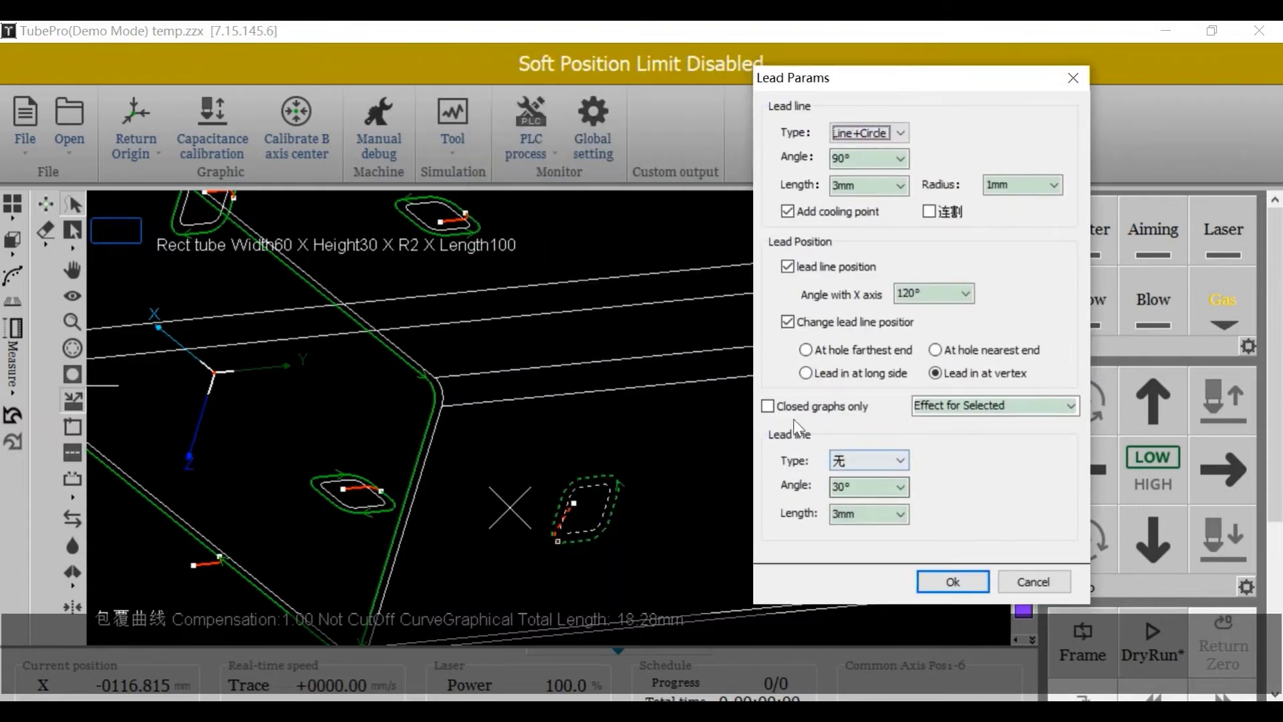
left_click(768, 408)
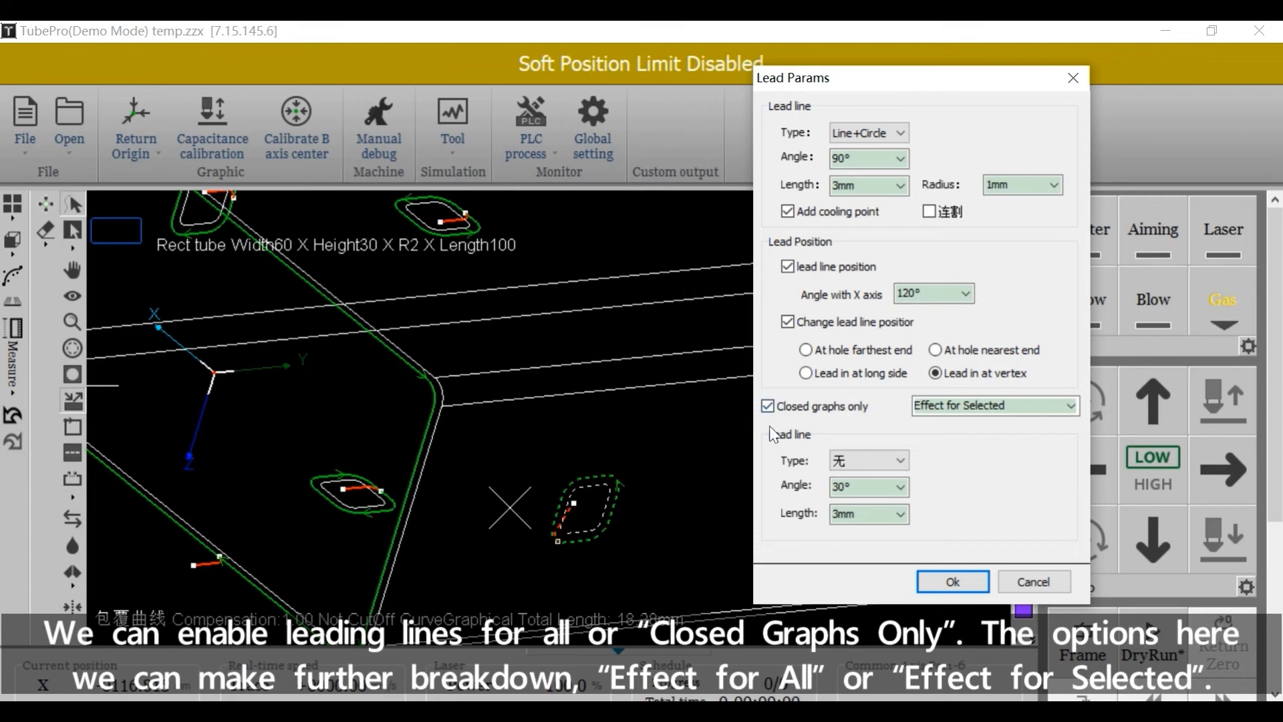
left_click(1069, 407)
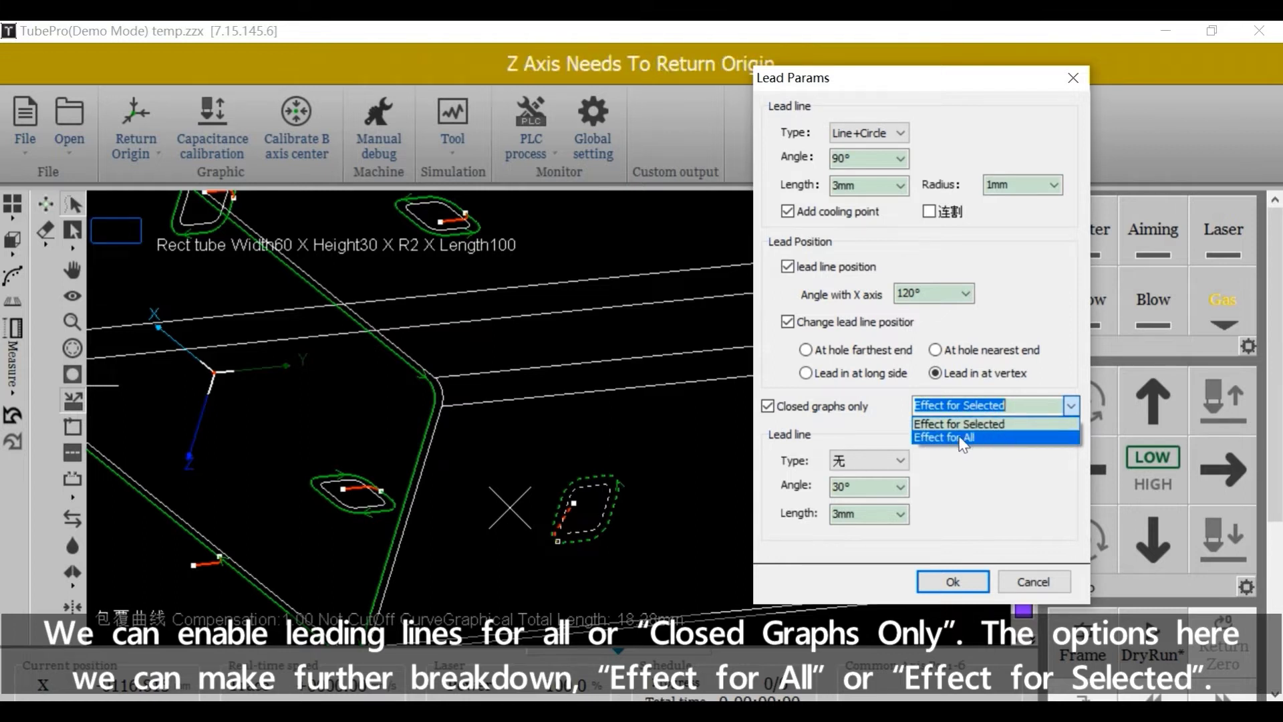
left_click(1001, 424)
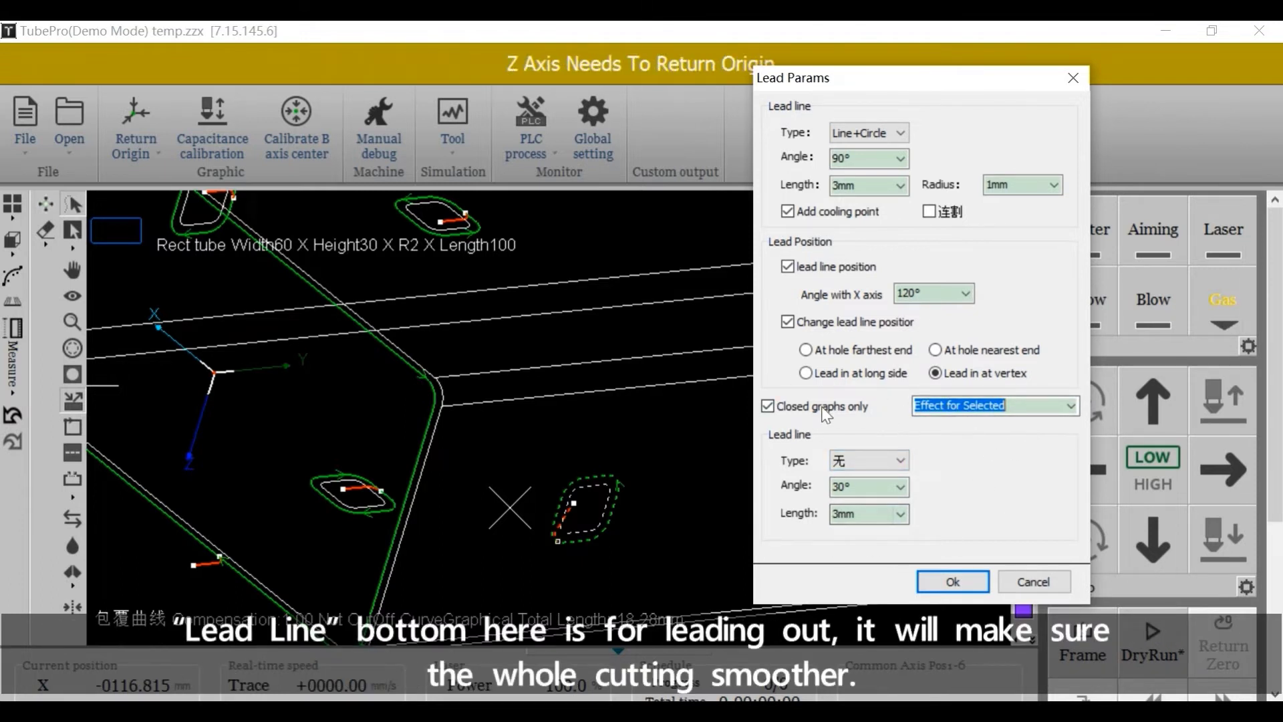
Set the selected hole's lead-out line type to 直线 (straight line) with an angle of 30, and apply the lead parameters
left_click(899, 460)
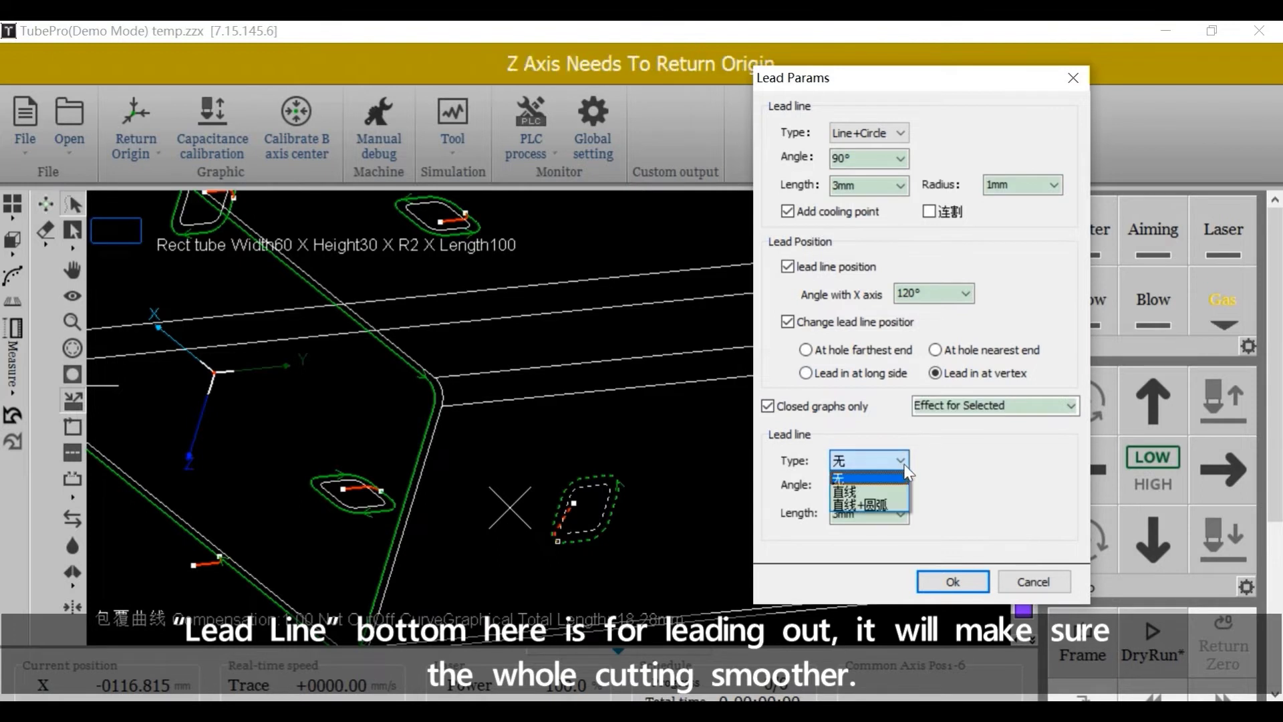
left_click(862, 492)
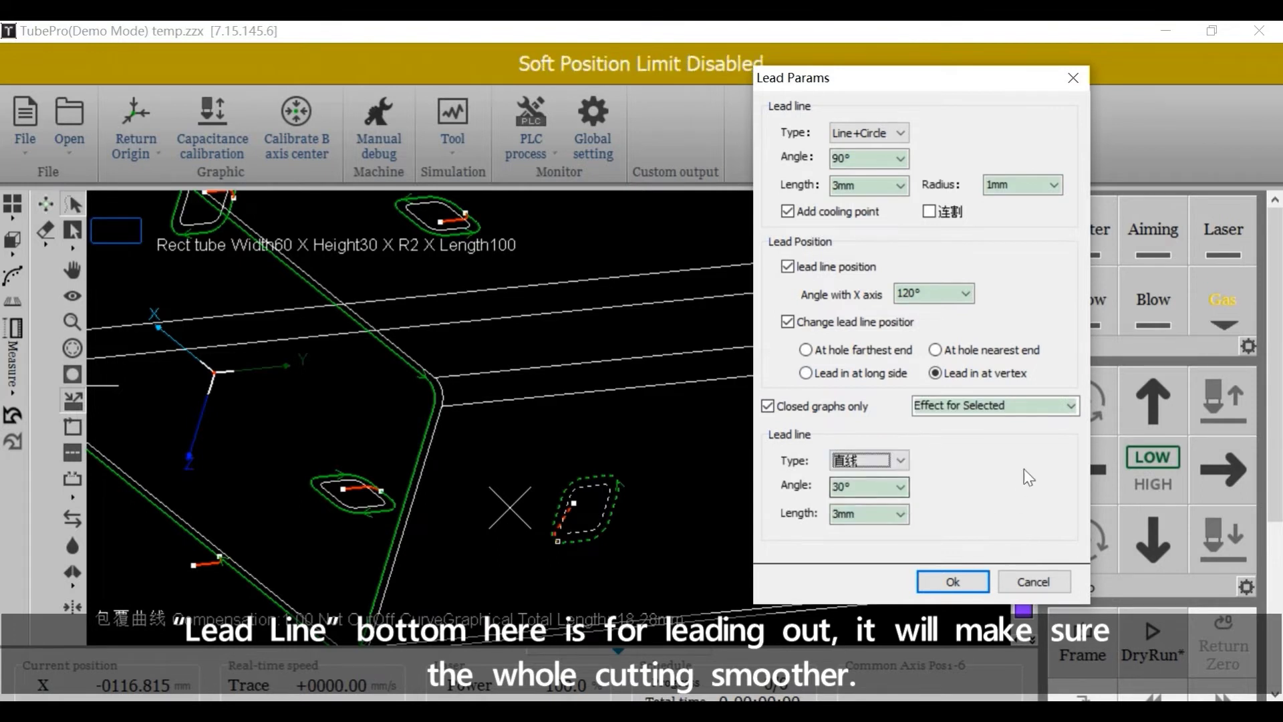
left_click(880, 488)
key("BackSpace")
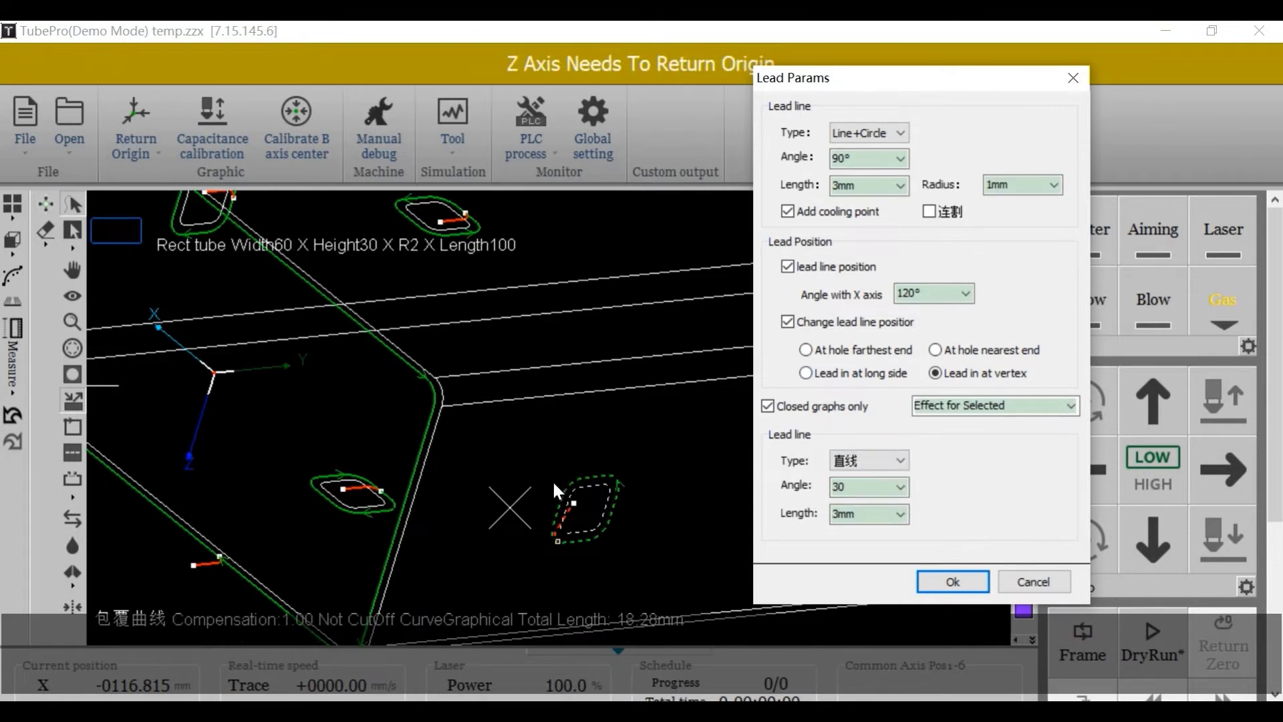
left_click(952, 581)
scroll(605, 511, "up", 4)
scroll(498, 374, "up", 4)
Move the near end section's cutting start point to midway along its sloping edge, and again to beside the rounded corner
scroll(387, 375, "down", 2)
scroll(321, 421, "up", 2)
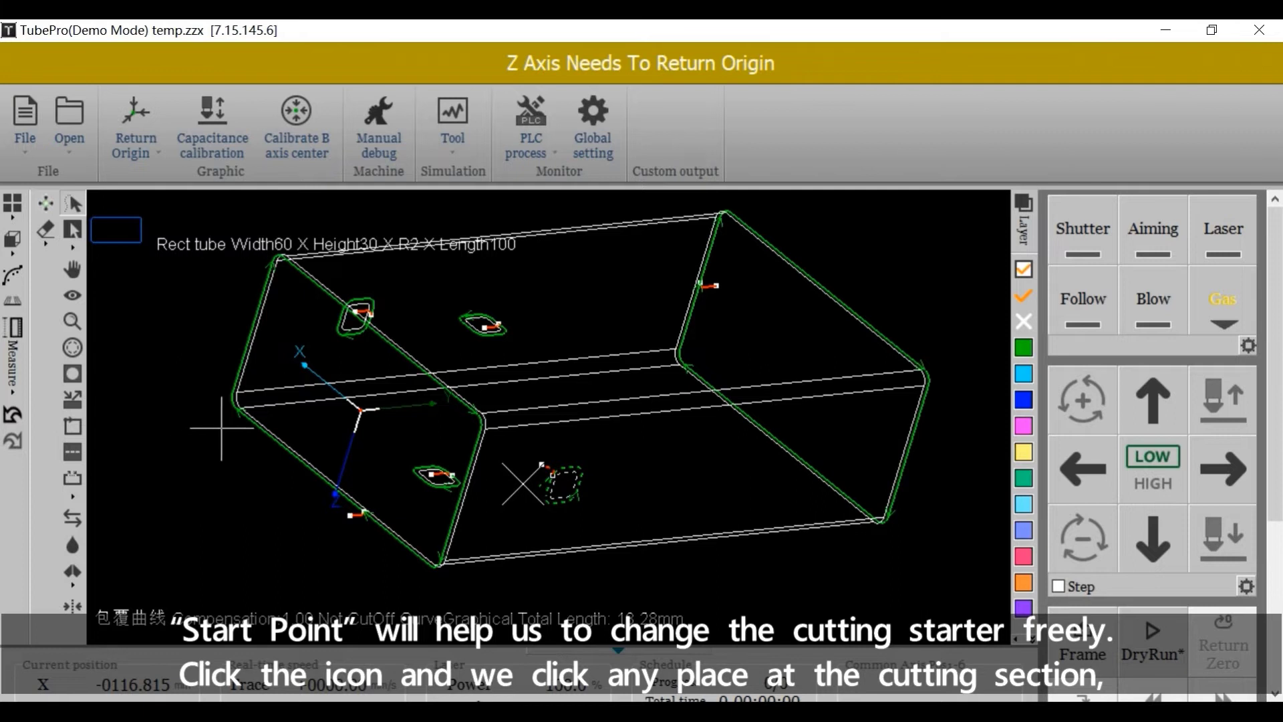
scroll(287, 401, "up", 2)
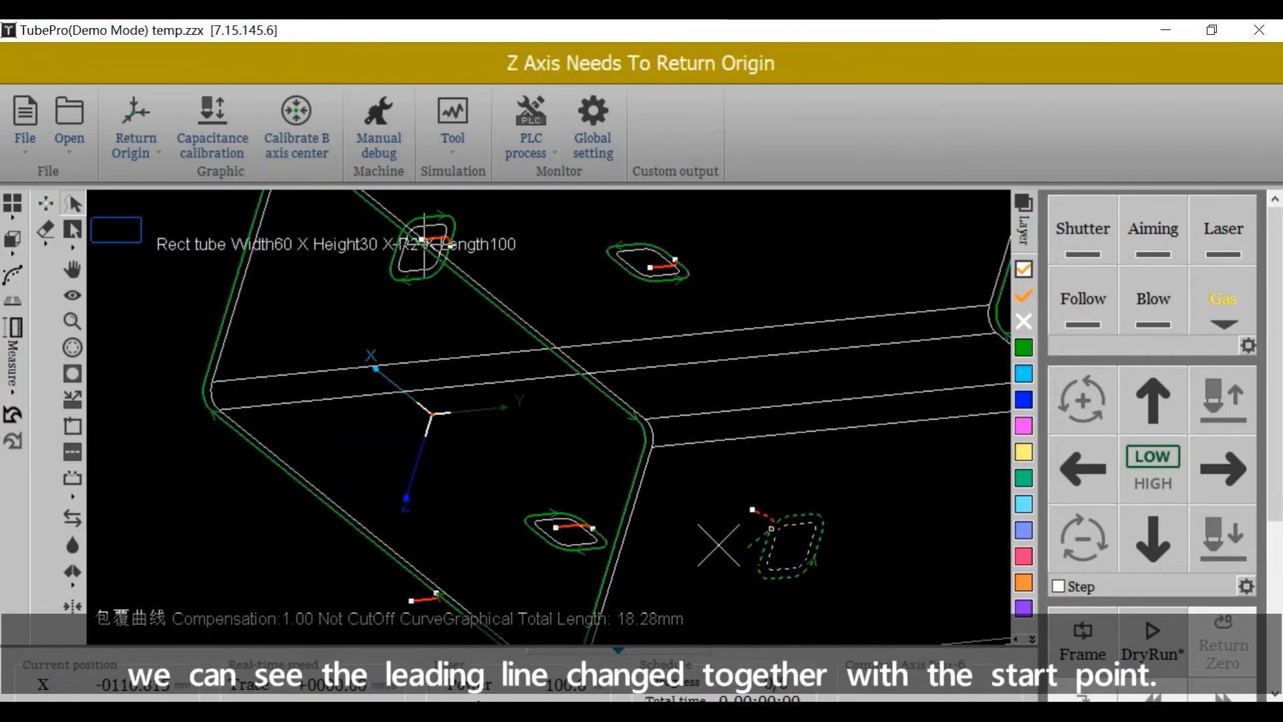
left_click(507, 314)
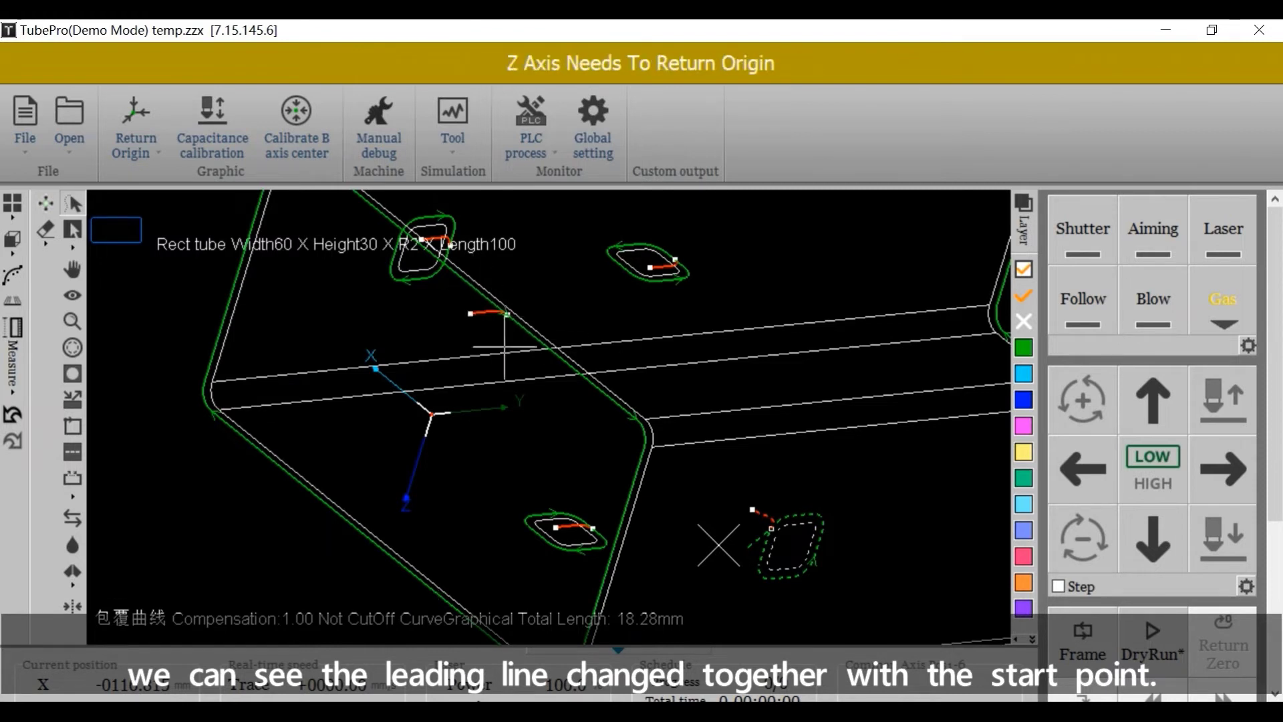
left_click(625, 408)
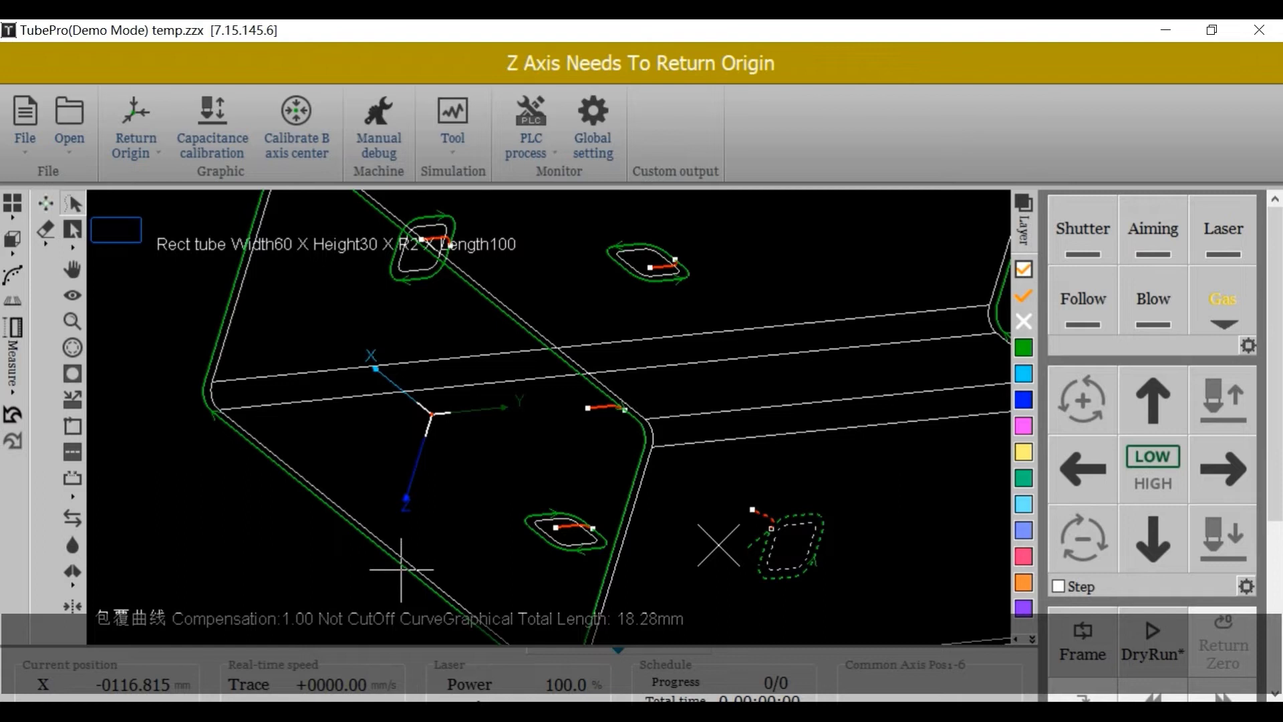
Set the micro-joint size and place a micro-joint on the near end section's cut just below the rounded corner
left_click(72, 453)
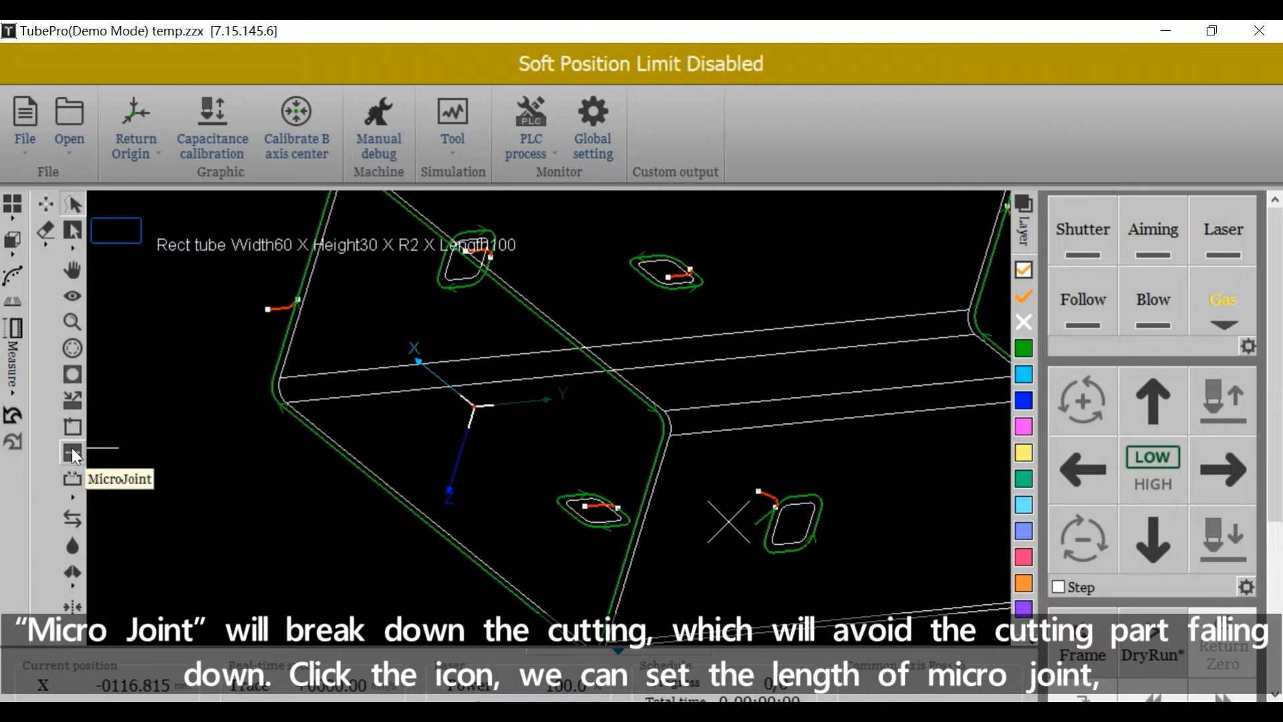
left_click(73, 452)
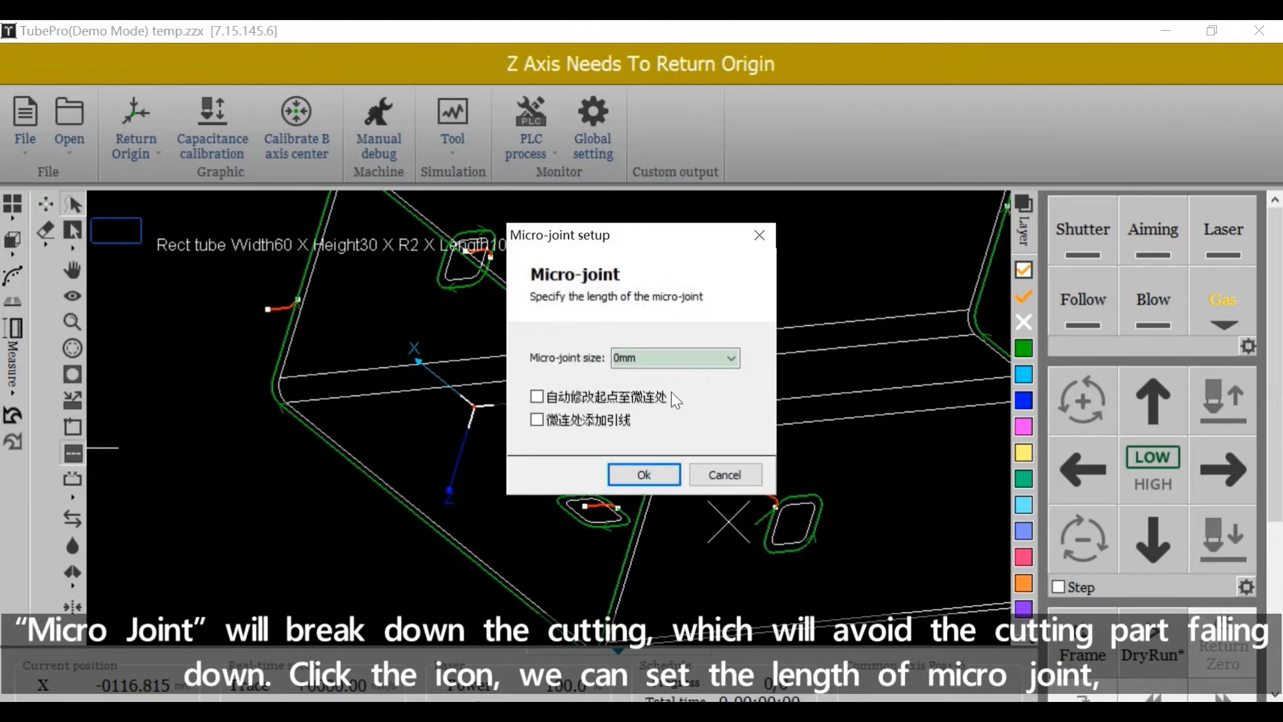
left_click_drag(681, 372, 554, 367)
left_click(632, 473)
scroll(669, 514, "up", 2)
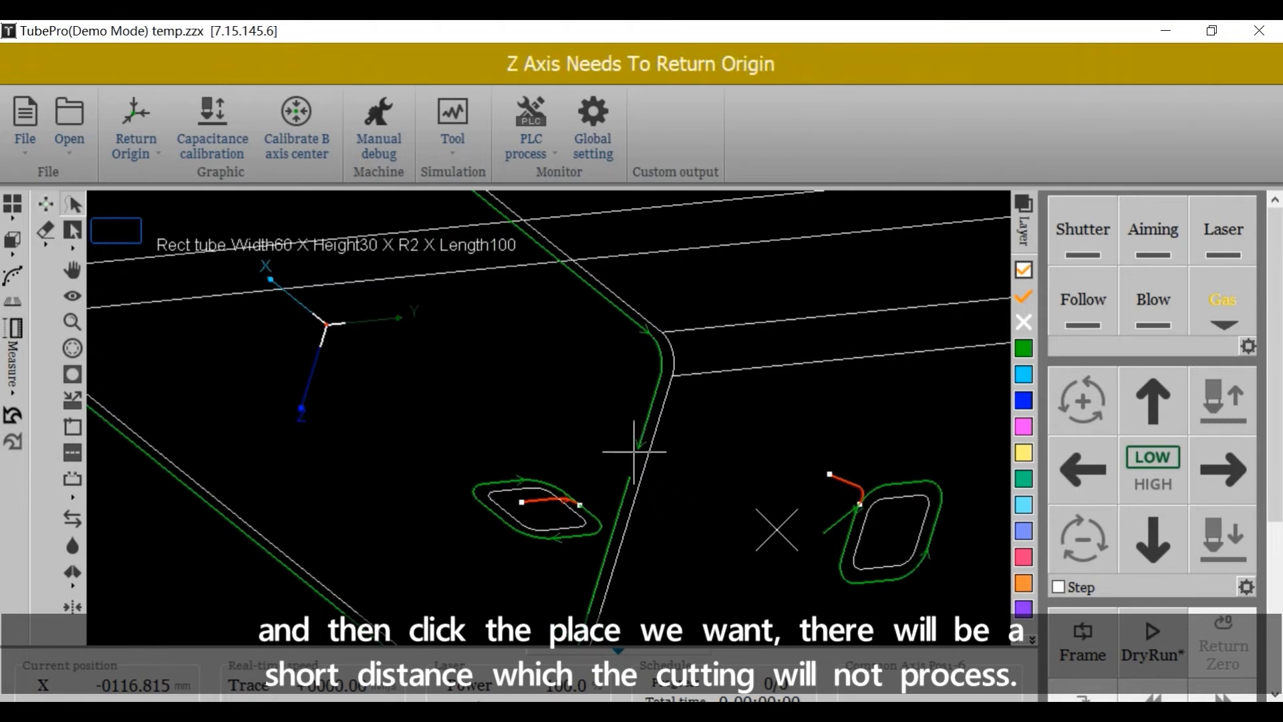
scroll(619, 464, "up", 3)
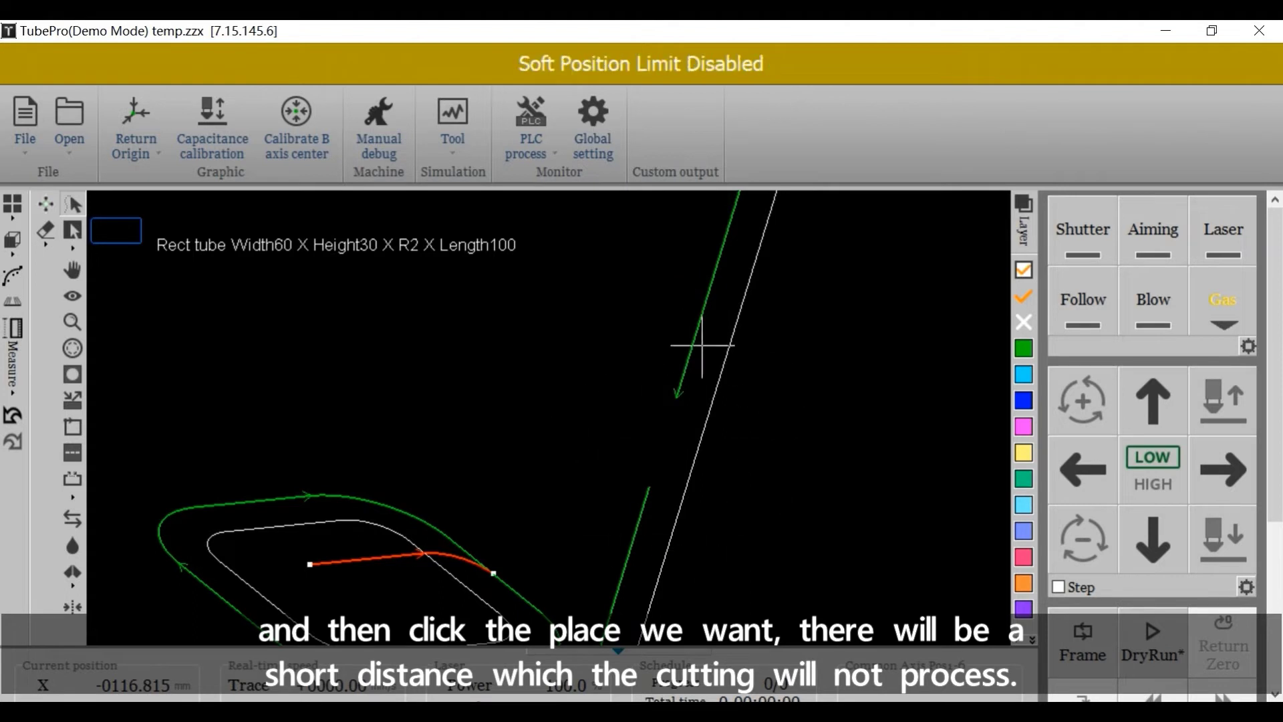
scroll(571, 469, "down", 3)
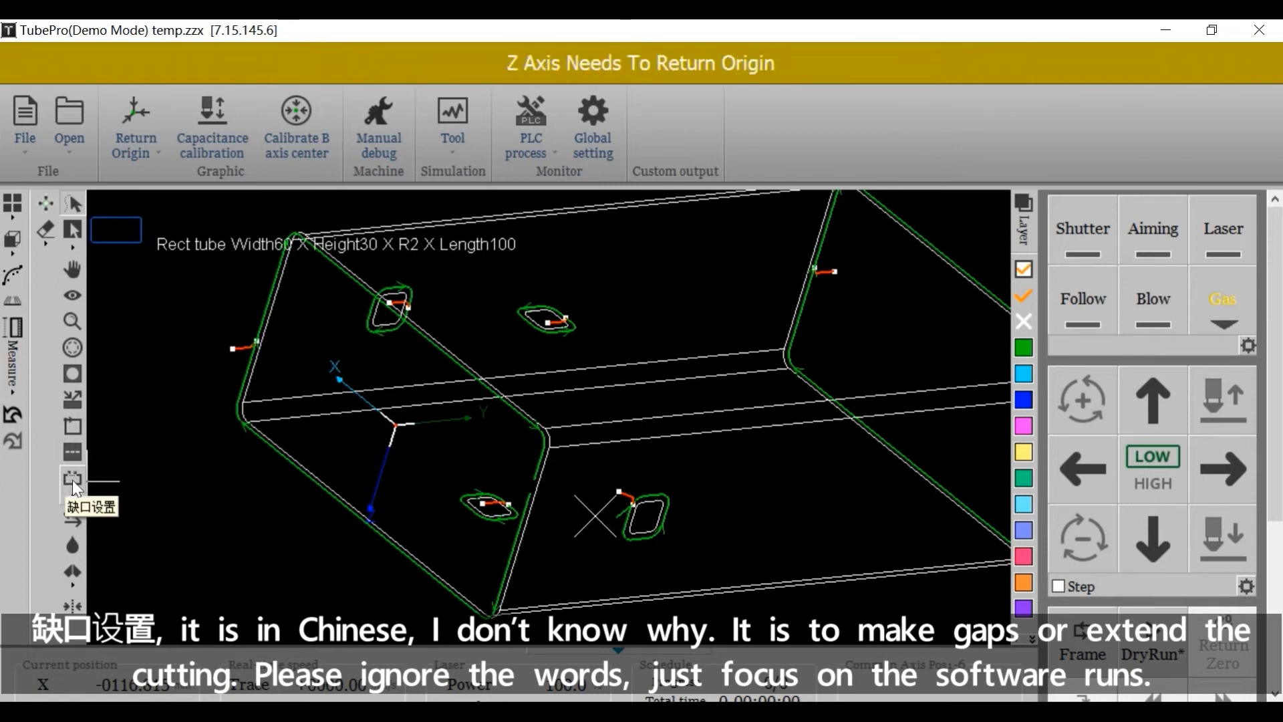
Cut a gap of size 3 in the selected hole's contour, and close it again with seal gap
left_click(72, 479)
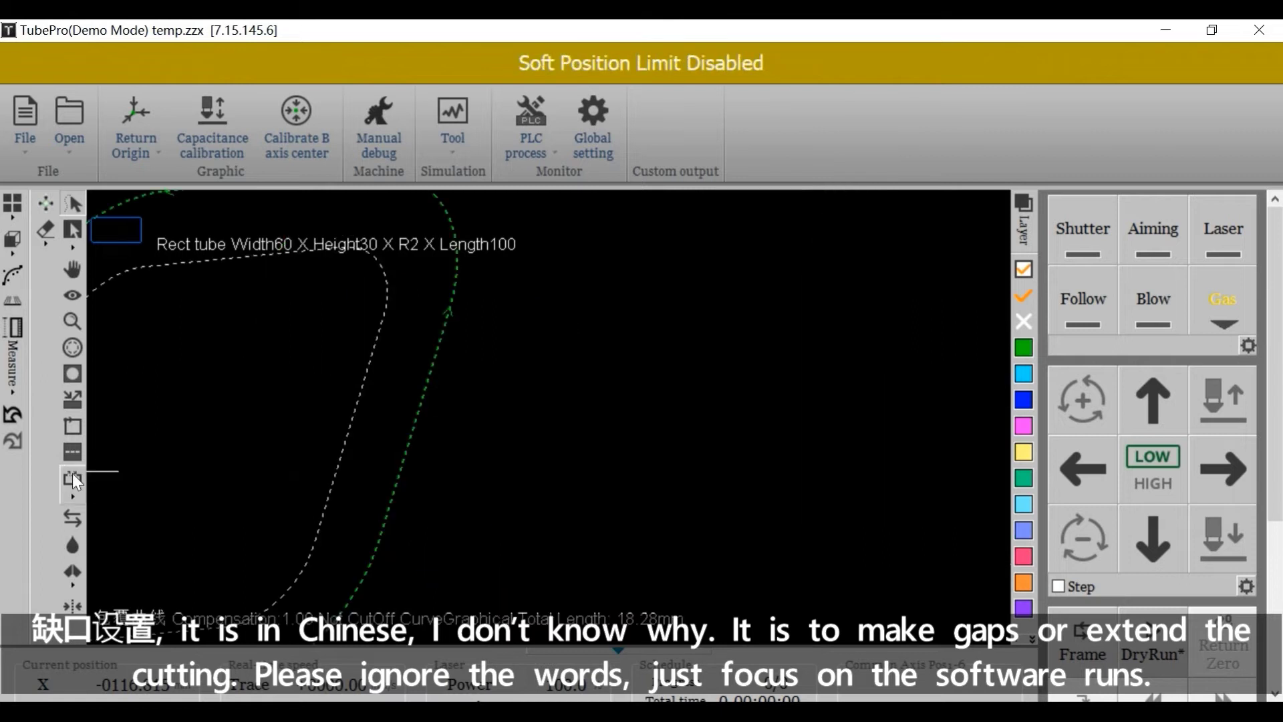
left_click(72, 473)
left_click(134, 478)
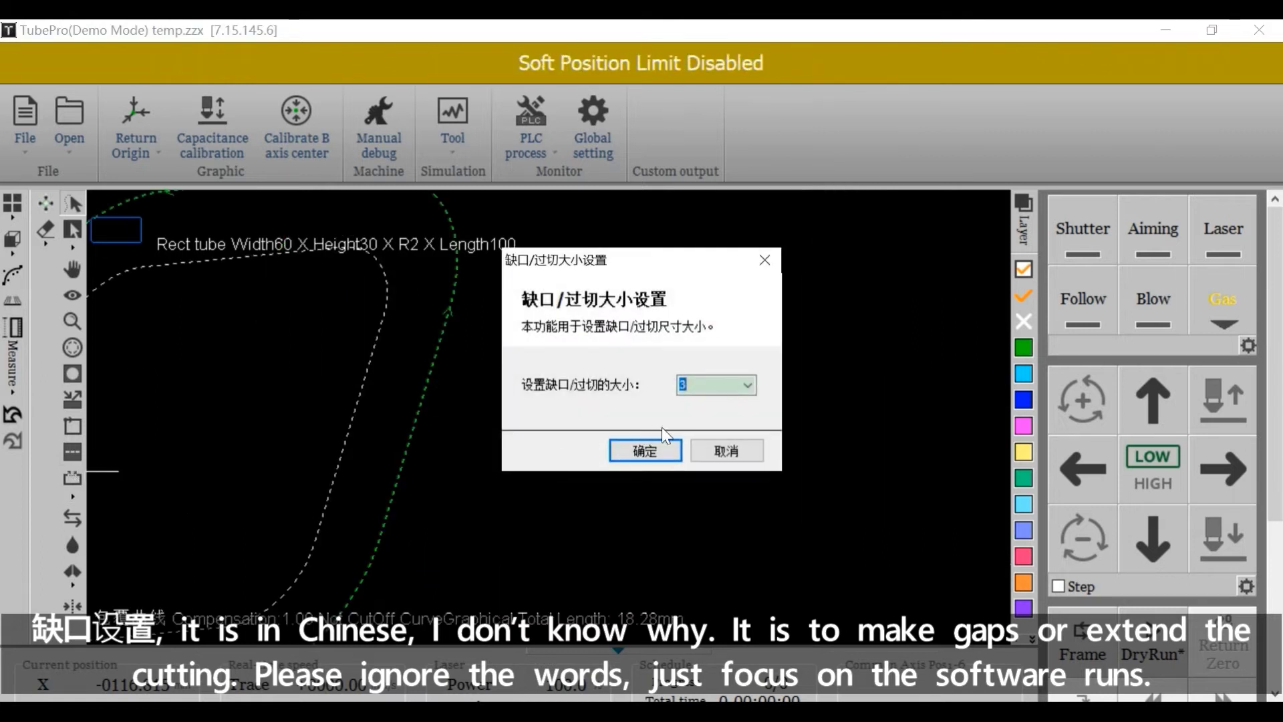
left_click(626, 448)
scroll(258, 419, "down", 5)
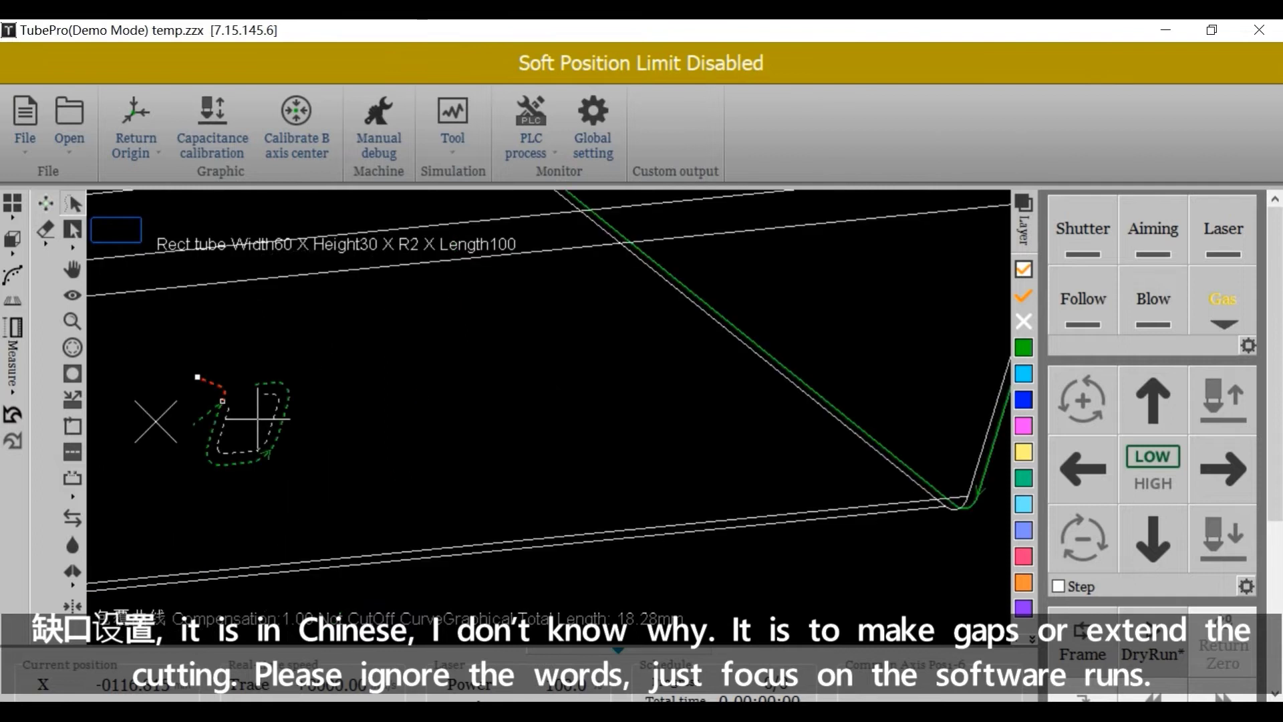
scroll(264, 381, "up", 4)
scroll(277, 386, "down", 2)
scroll(258, 401, "up", 2)
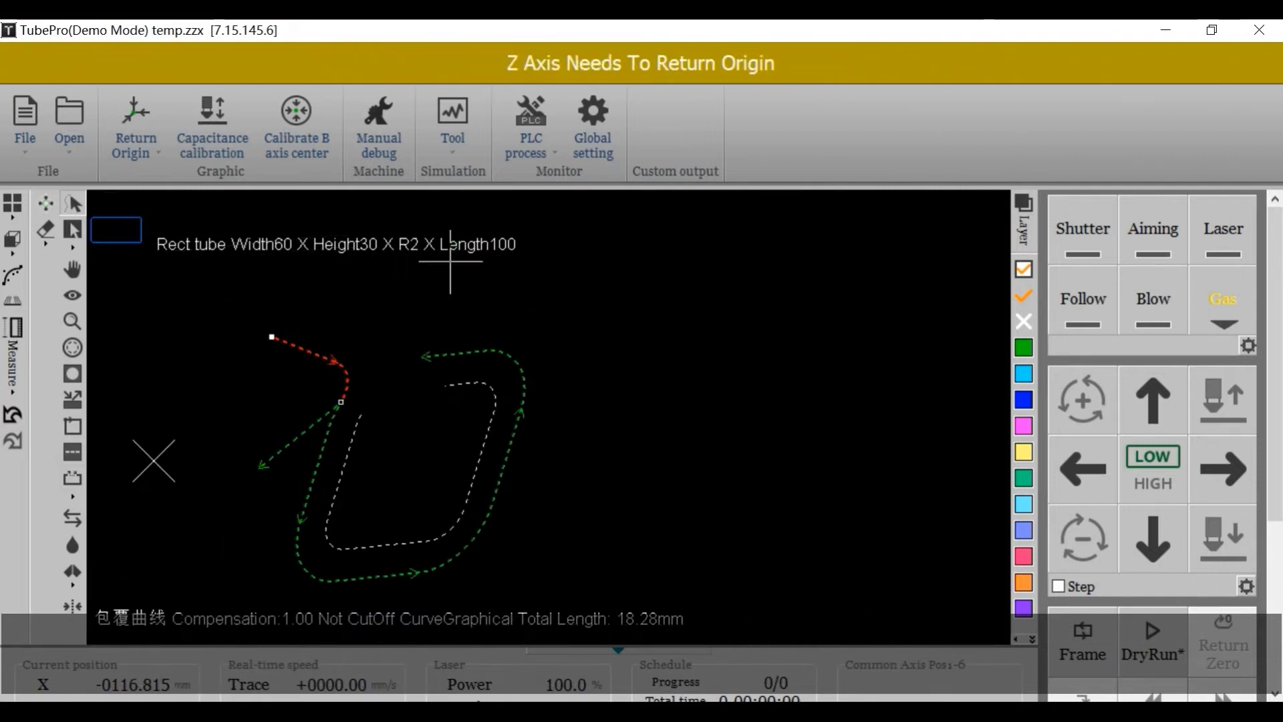
left_click(69, 482)
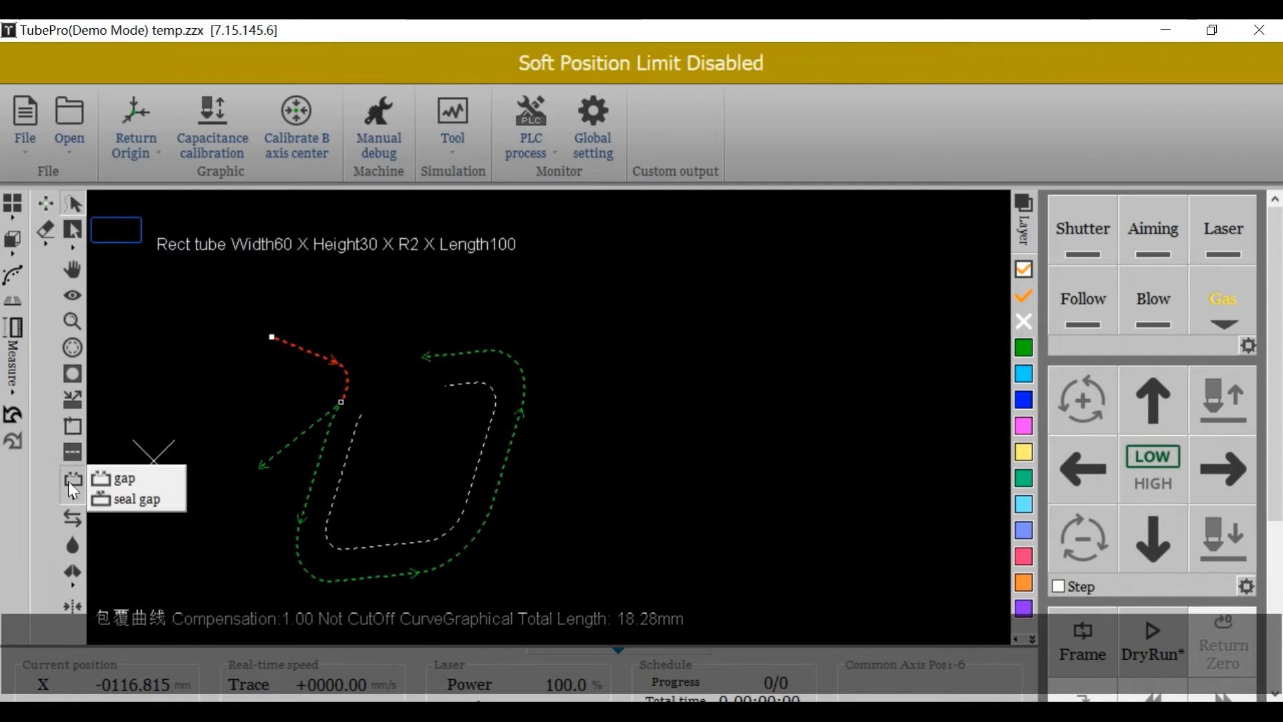
left_click(151, 500)
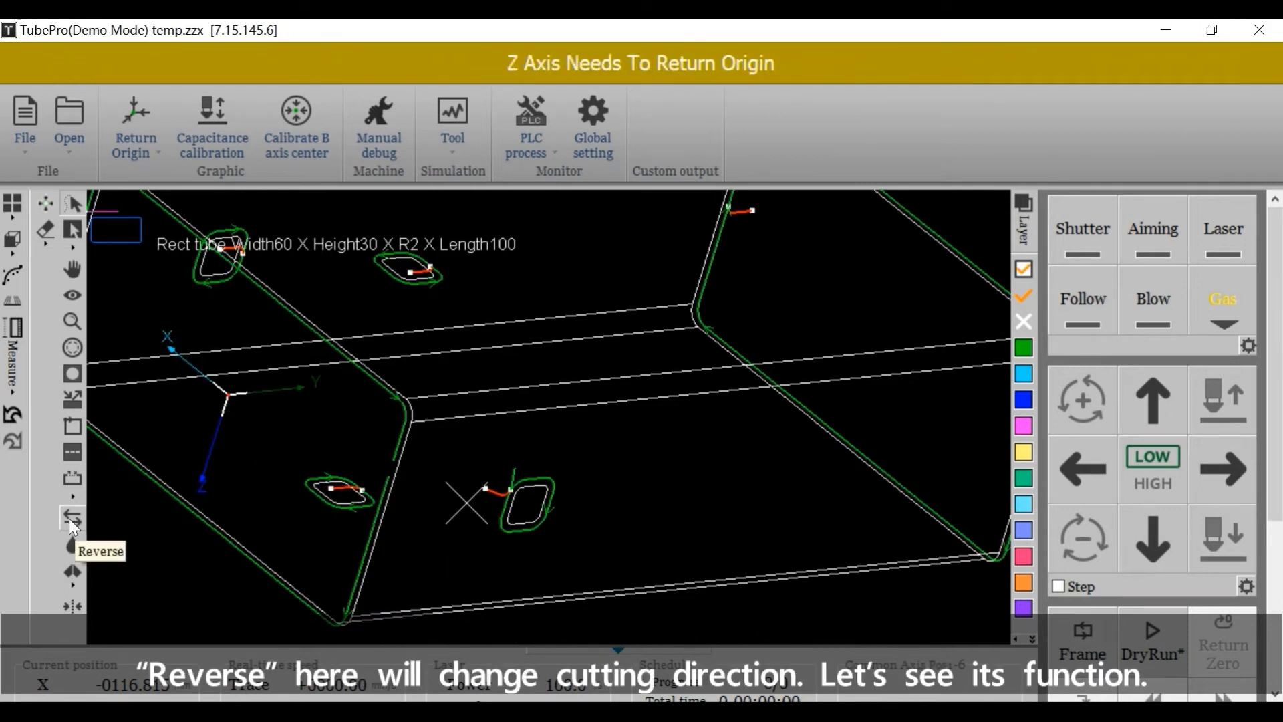
Reverse the cutting direction of all contours on the tube, and reverse them all back
key("ctrl+a")
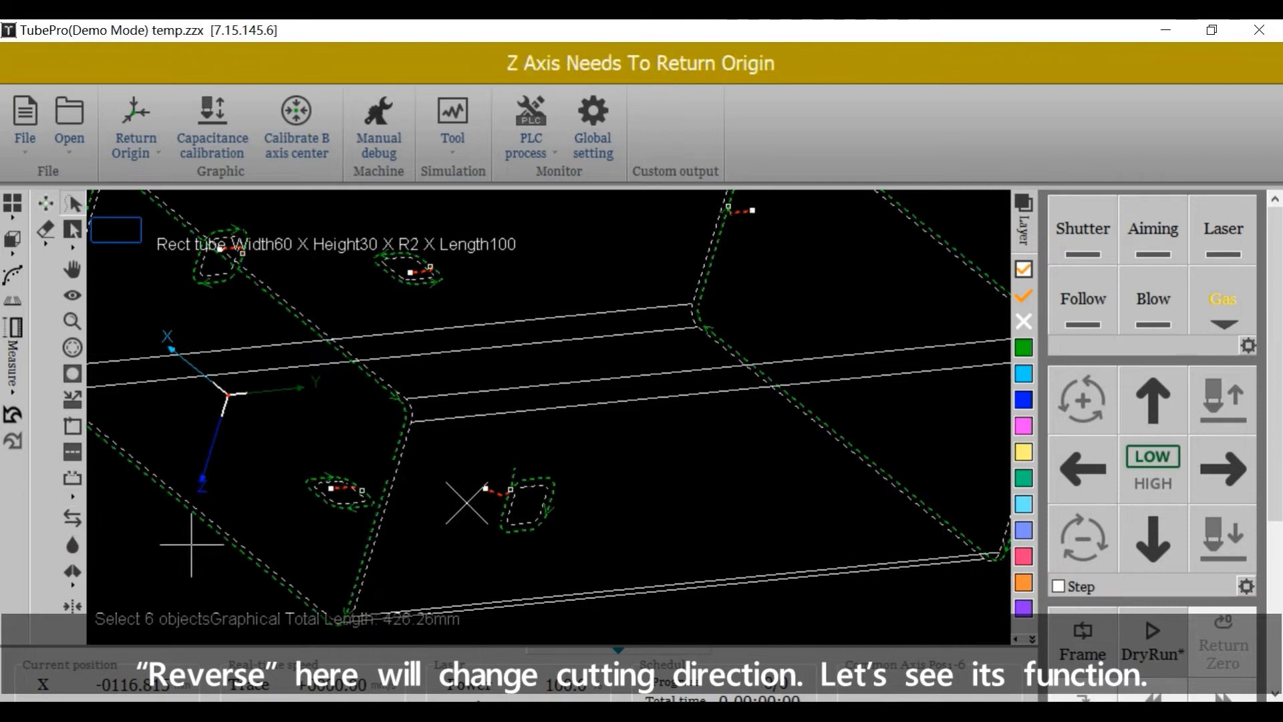
left_click(70, 515)
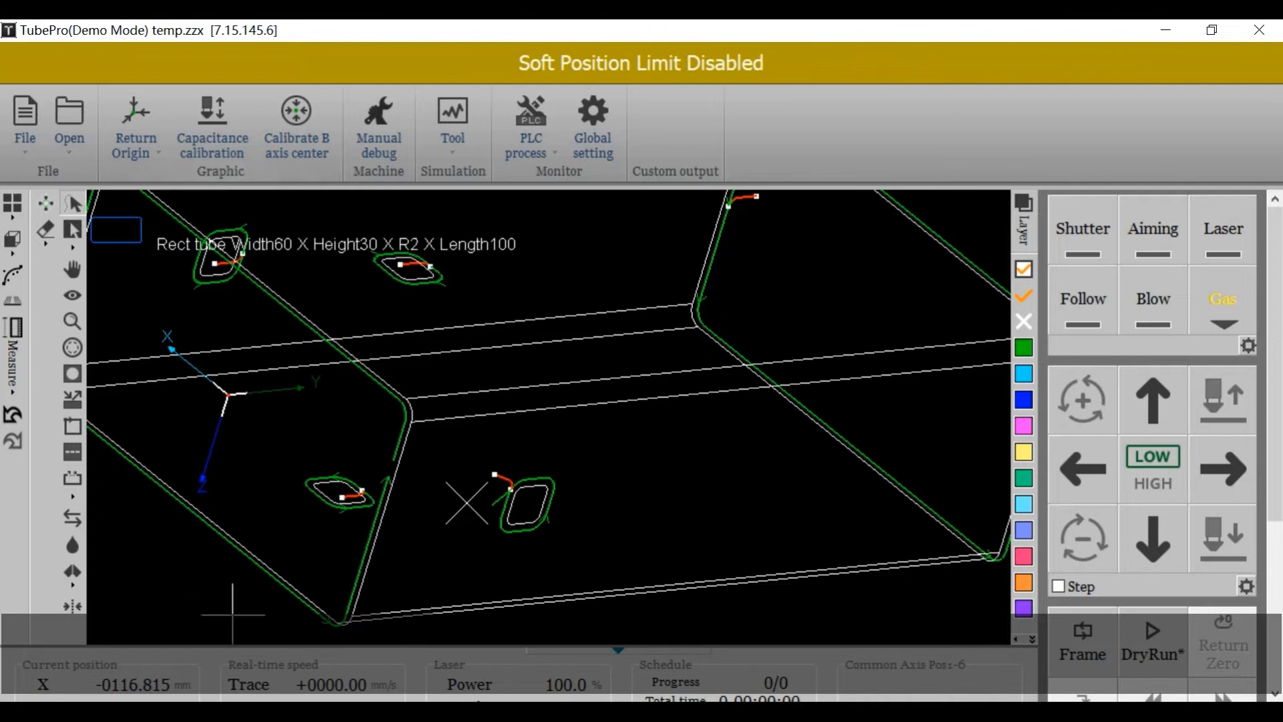
key("ctrl+a")
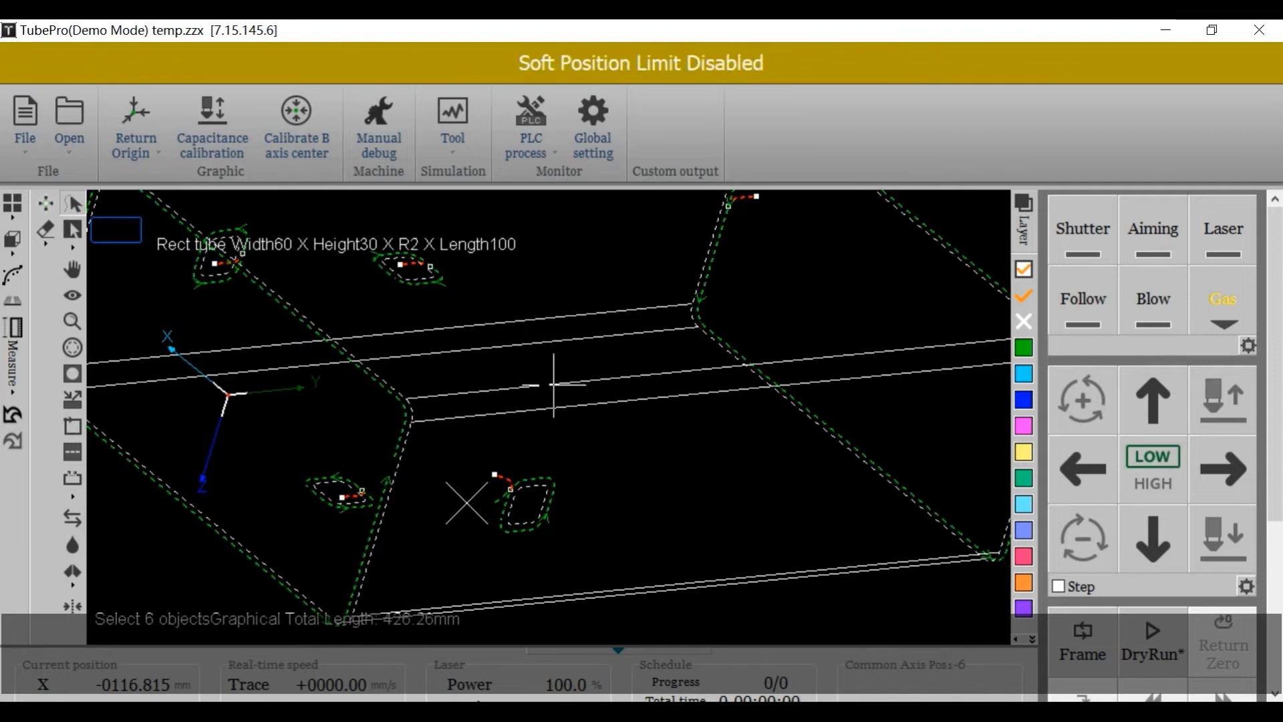
left_click(73, 519)
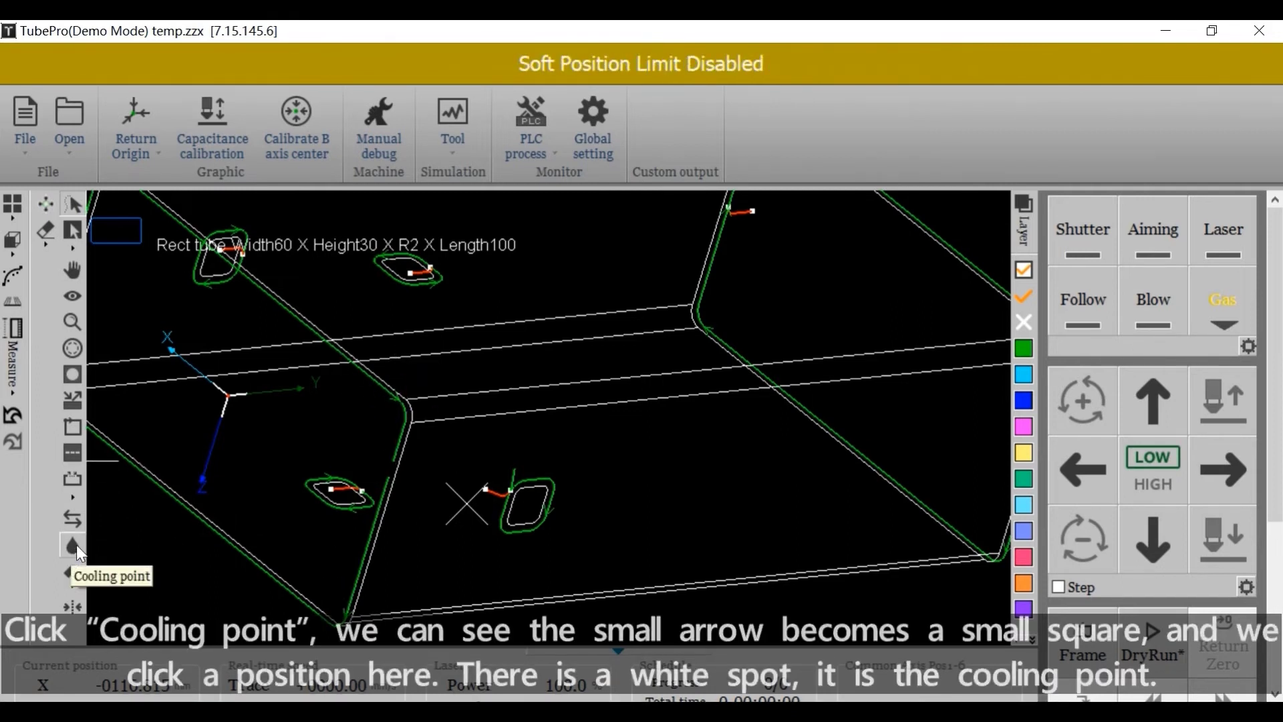
Add cooling points on the near end section's cut and around the contour of the hole beside the micro-joint
left_click(73, 547)
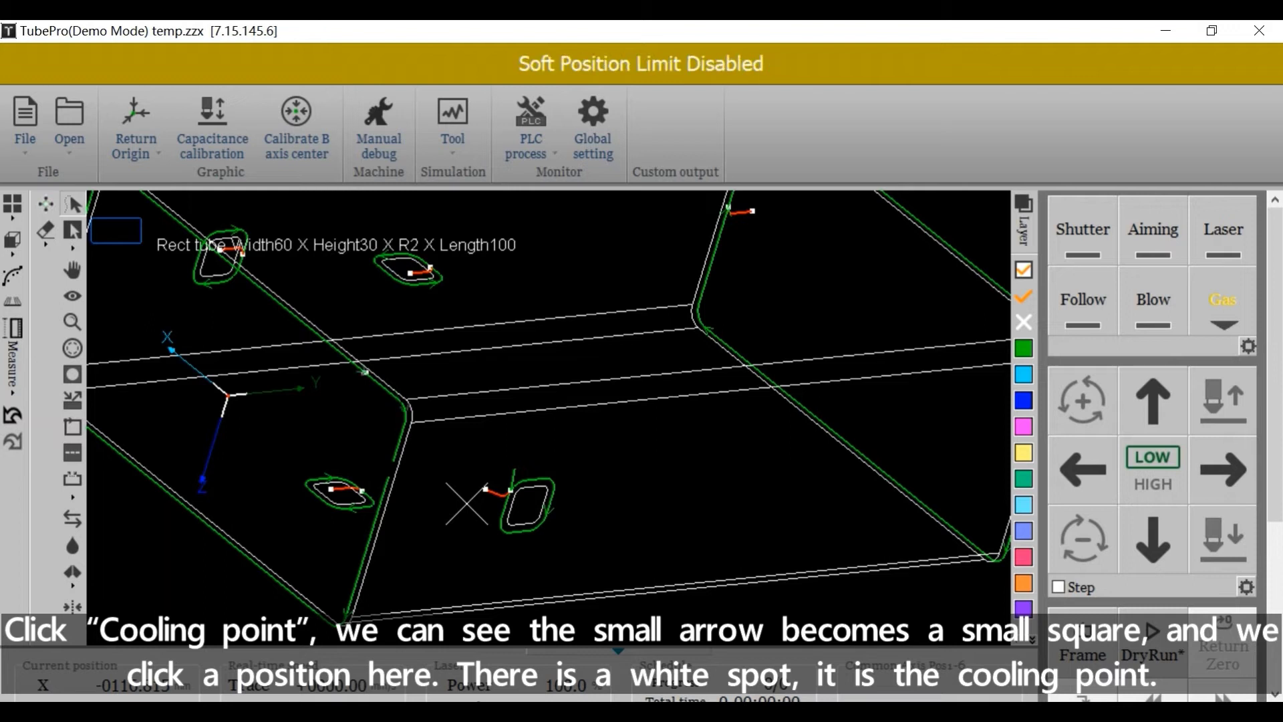
scroll(365, 372, "up", 2)
scroll(387, 407, "down", 2)
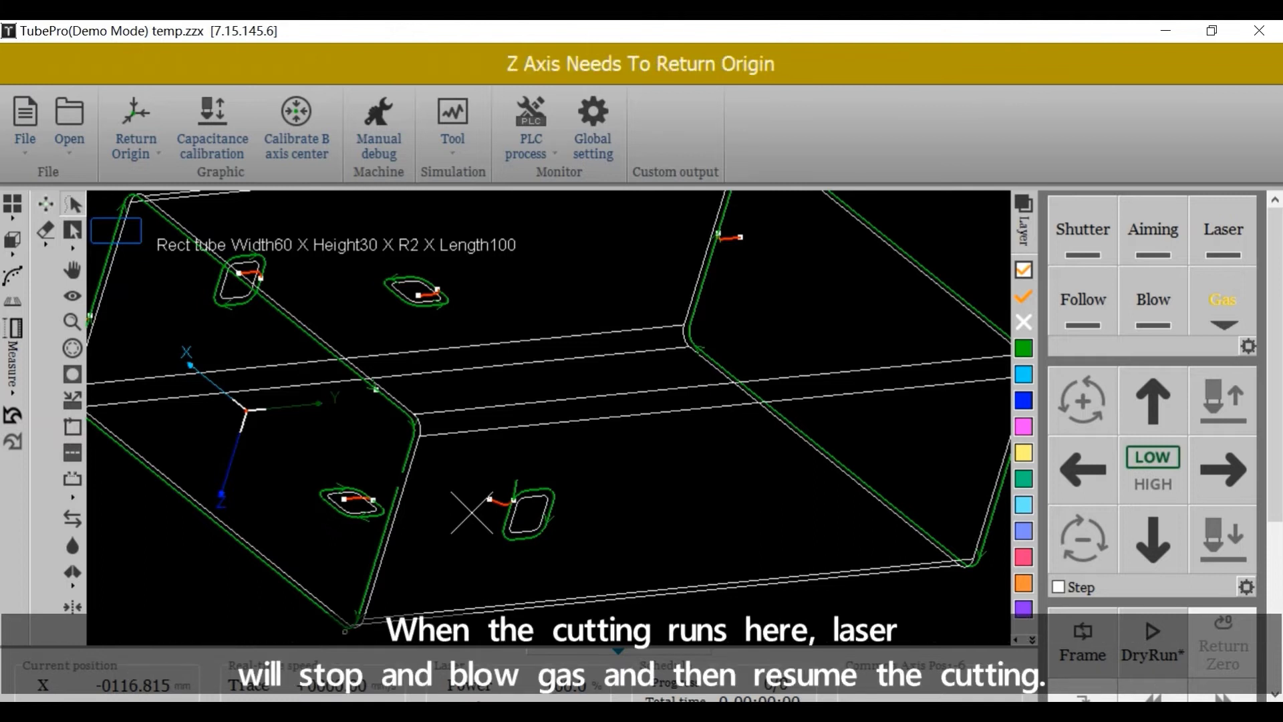
scroll(373, 546, "up", 5)
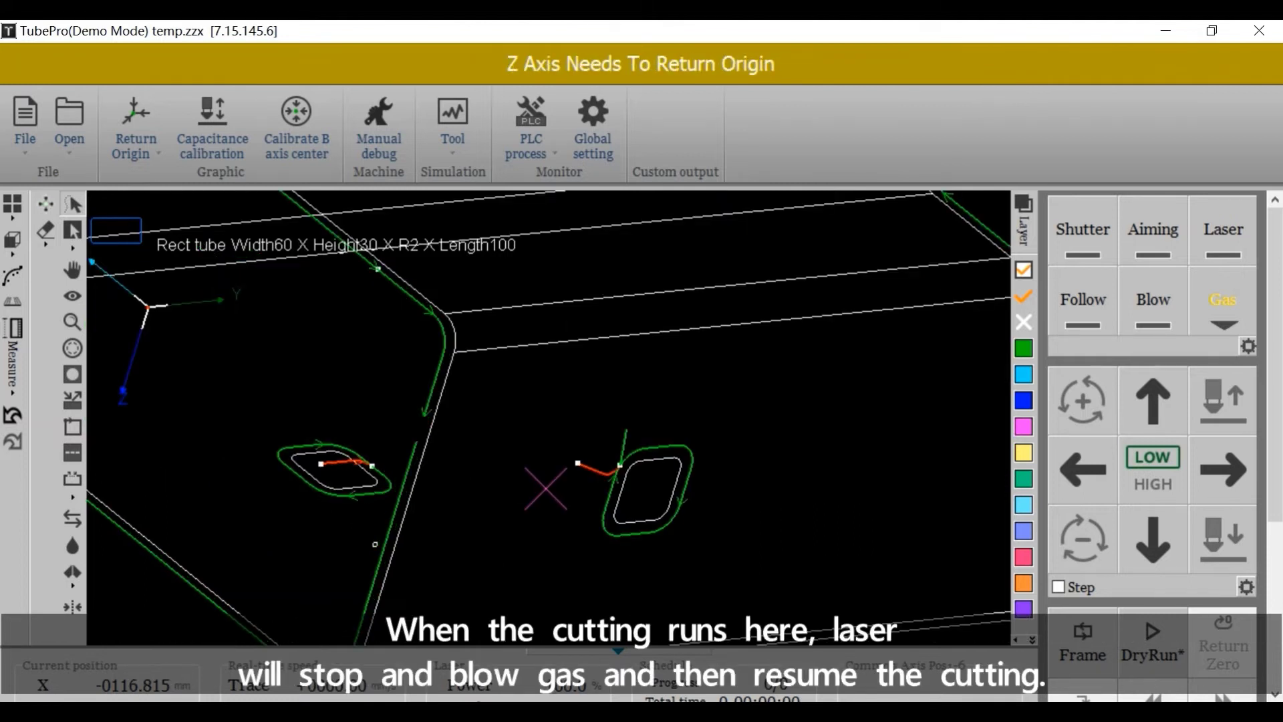
Try weld compensation with Compensate the selected section, and bring up the compensation options again
left_click(71, 571)
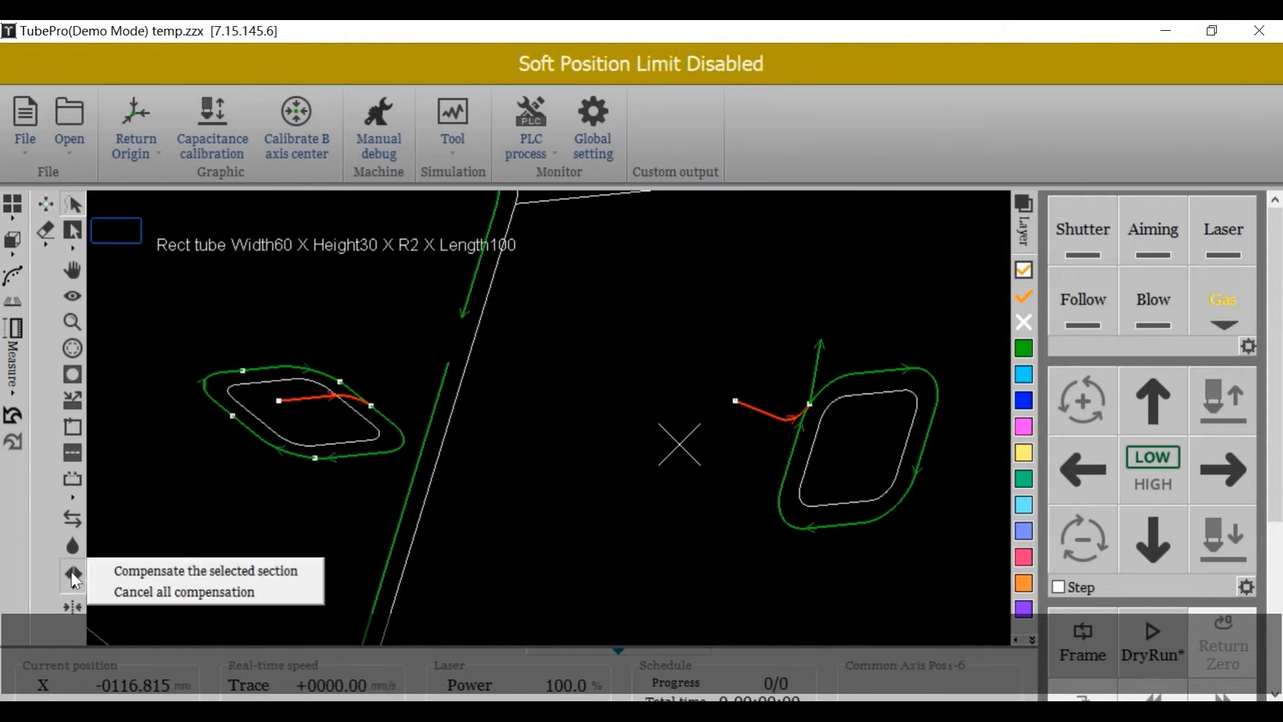
left_click(225, 574)
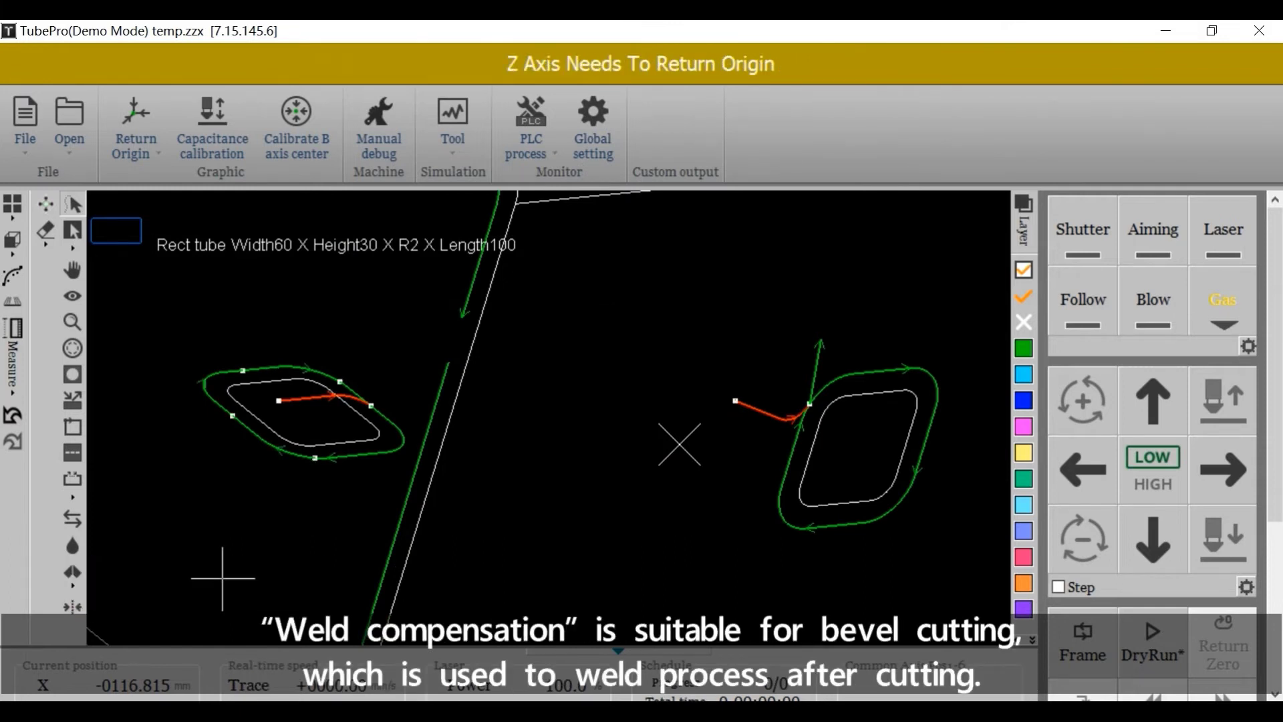
left_click(67, 568)
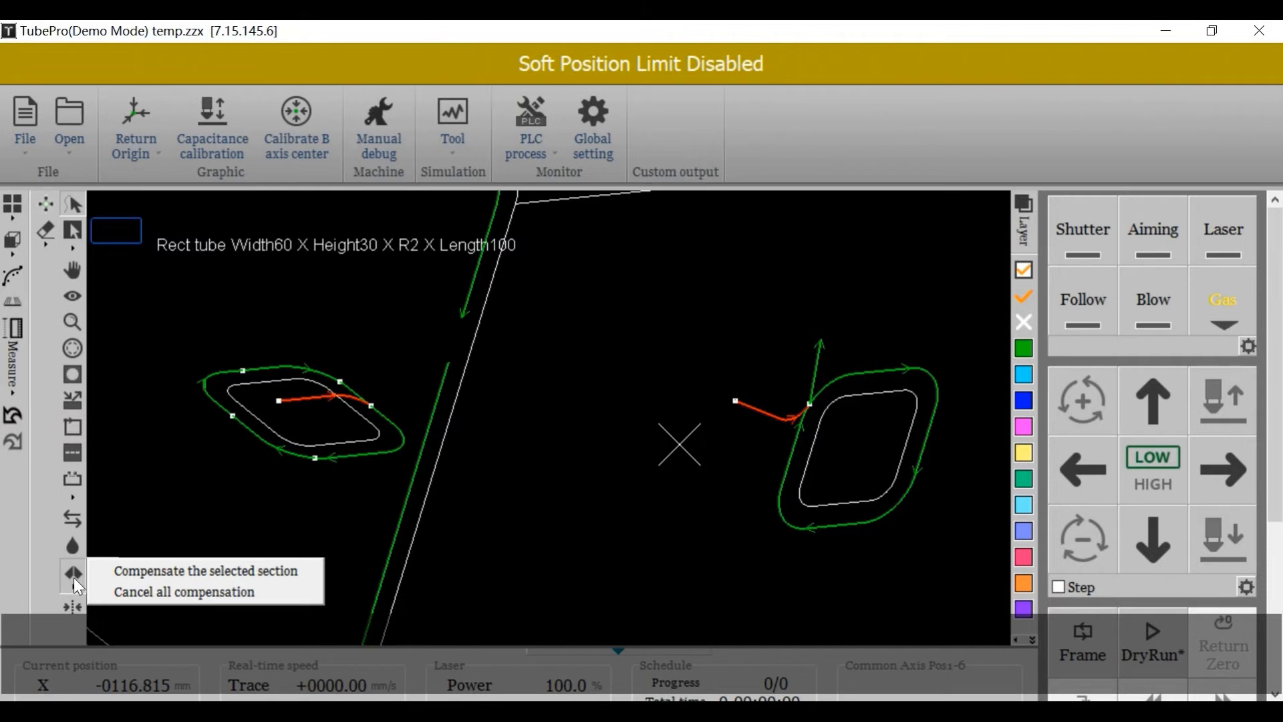
Select the near end section's contour, apply Seek Center to it and inspect the mark at its lead-in point
left_click(78, 602)
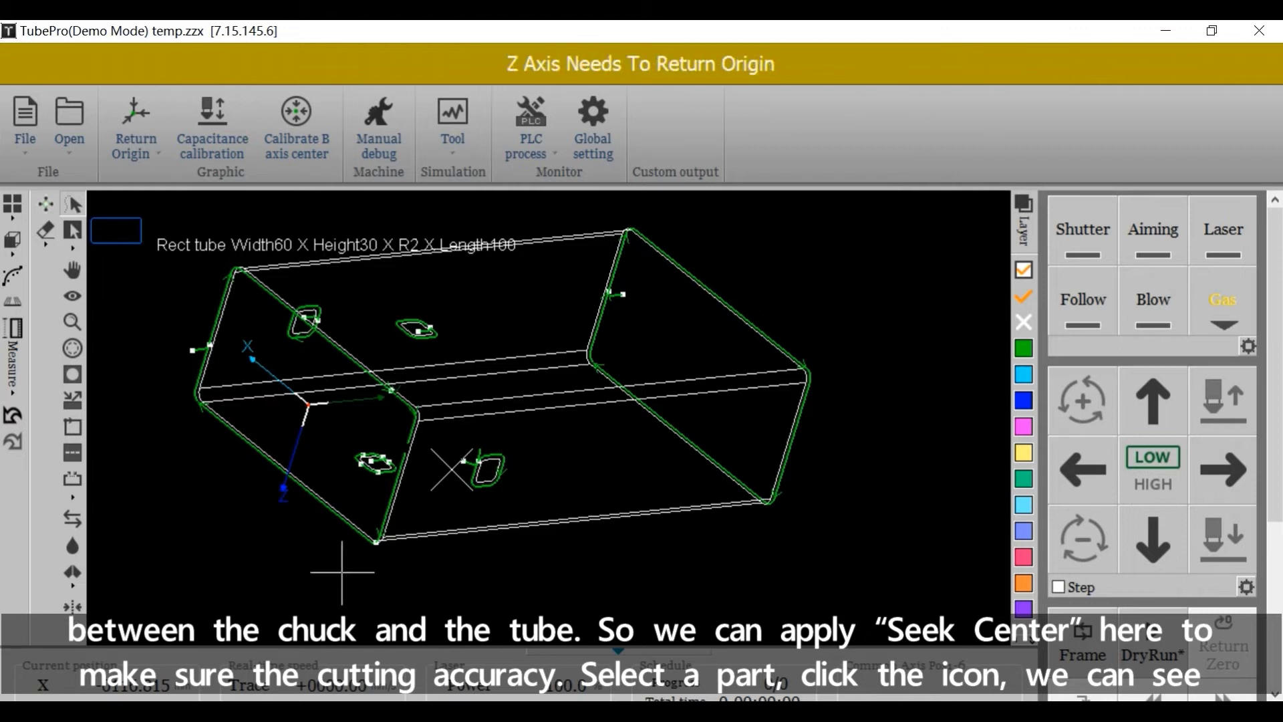
left_click(364, 371)
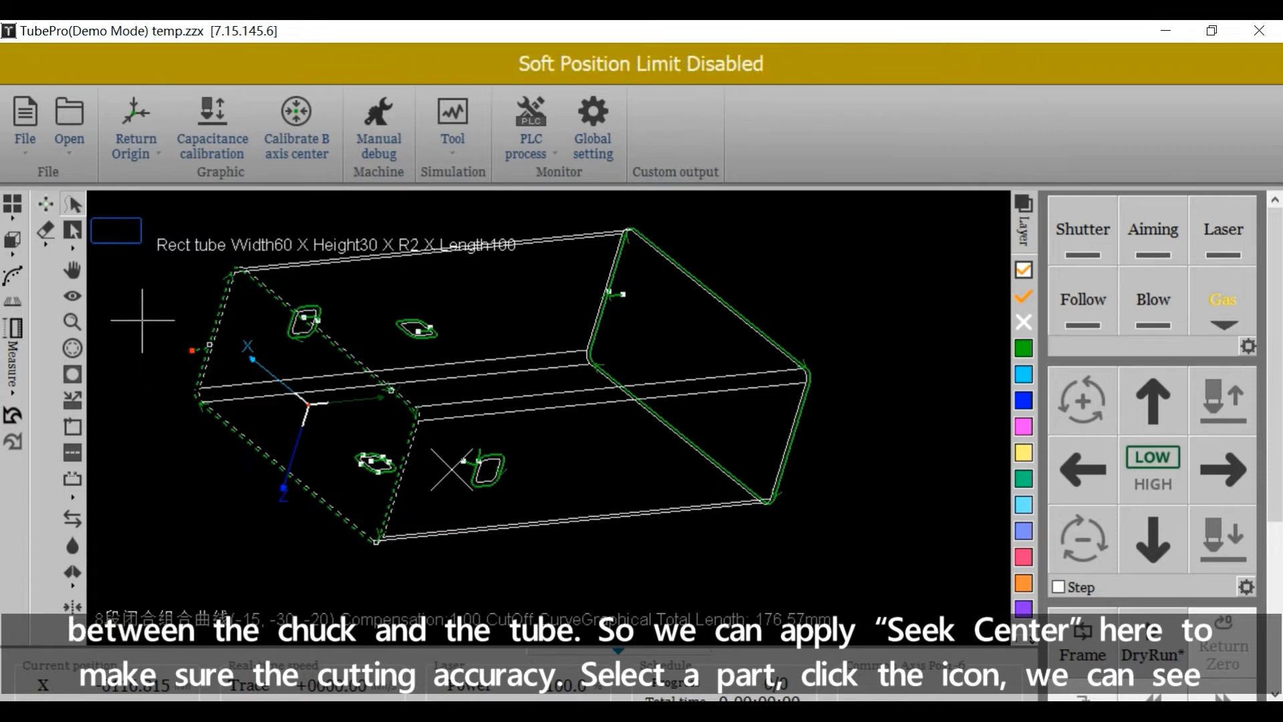
scroll(172, 352, "up", 3)
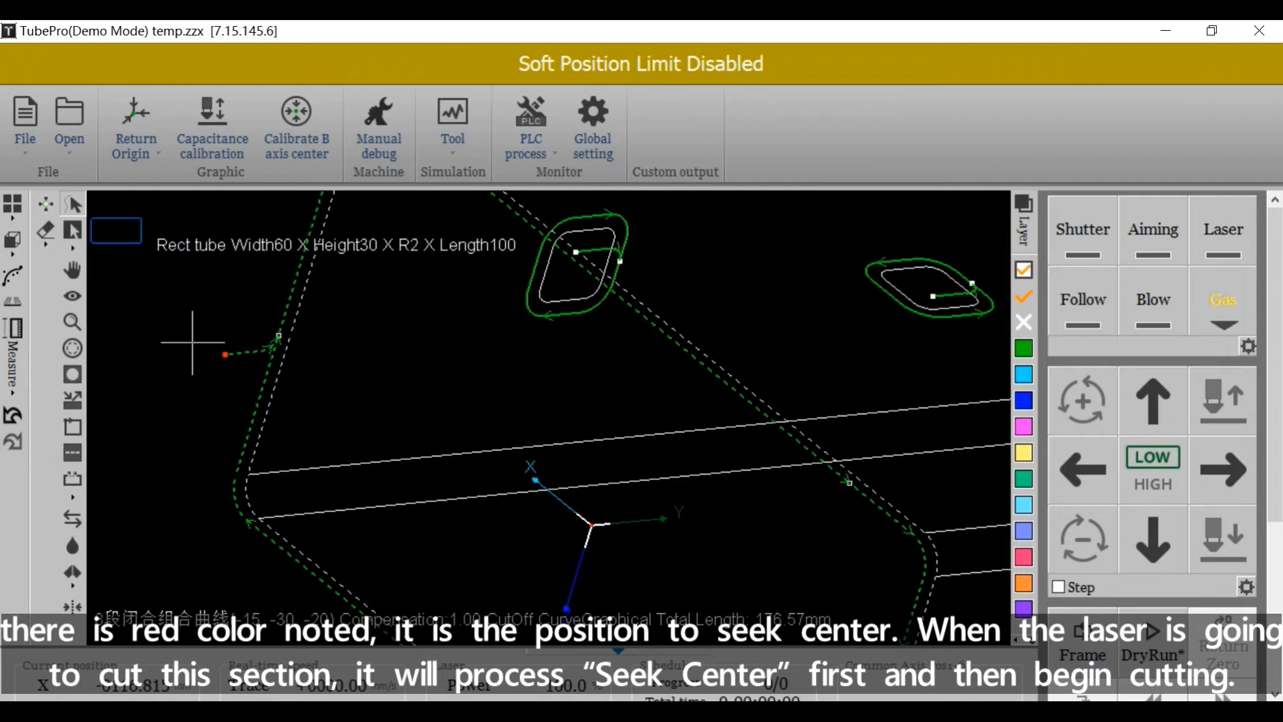
Automatically set Seek Center points on all contours of the tube, with Min Gap in part at 0 mm
scroll(192, 342, "down", 2)
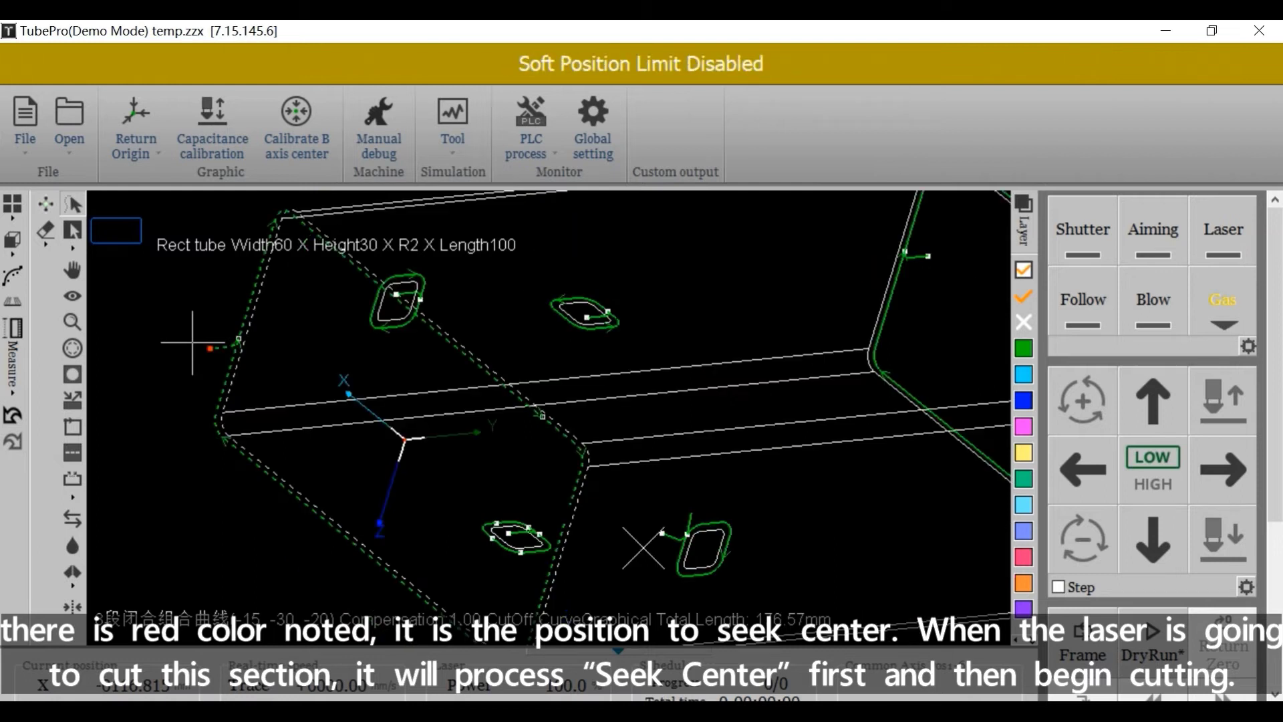
scroll(193, 342, "down", 3)
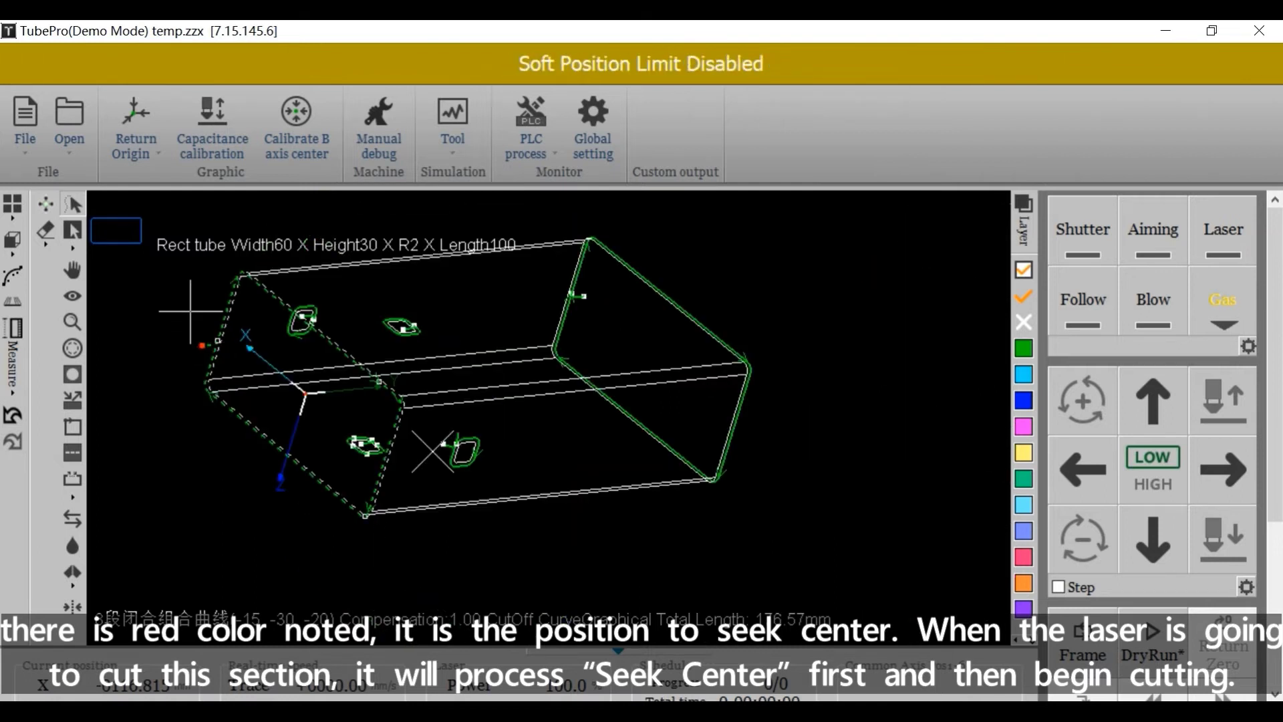
scroll(190, 311, "up", 3)
scroll(190, 311, "down", 2)
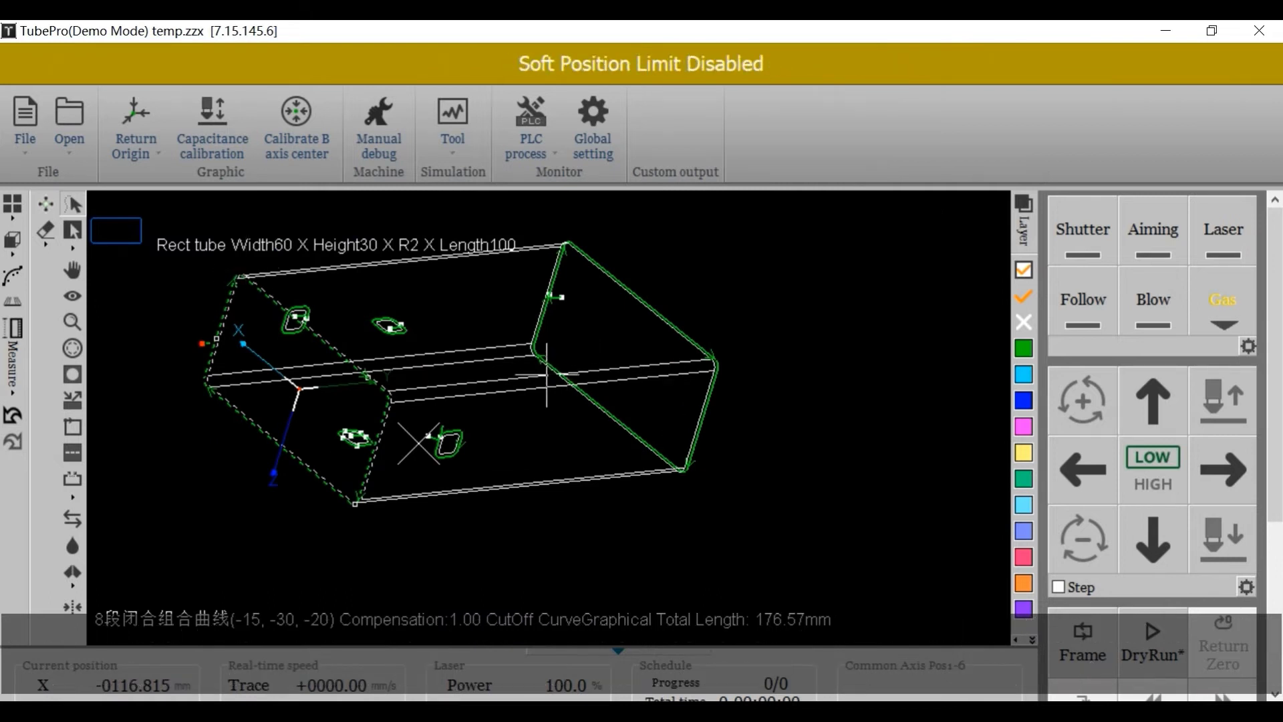
key("ctrl+a")
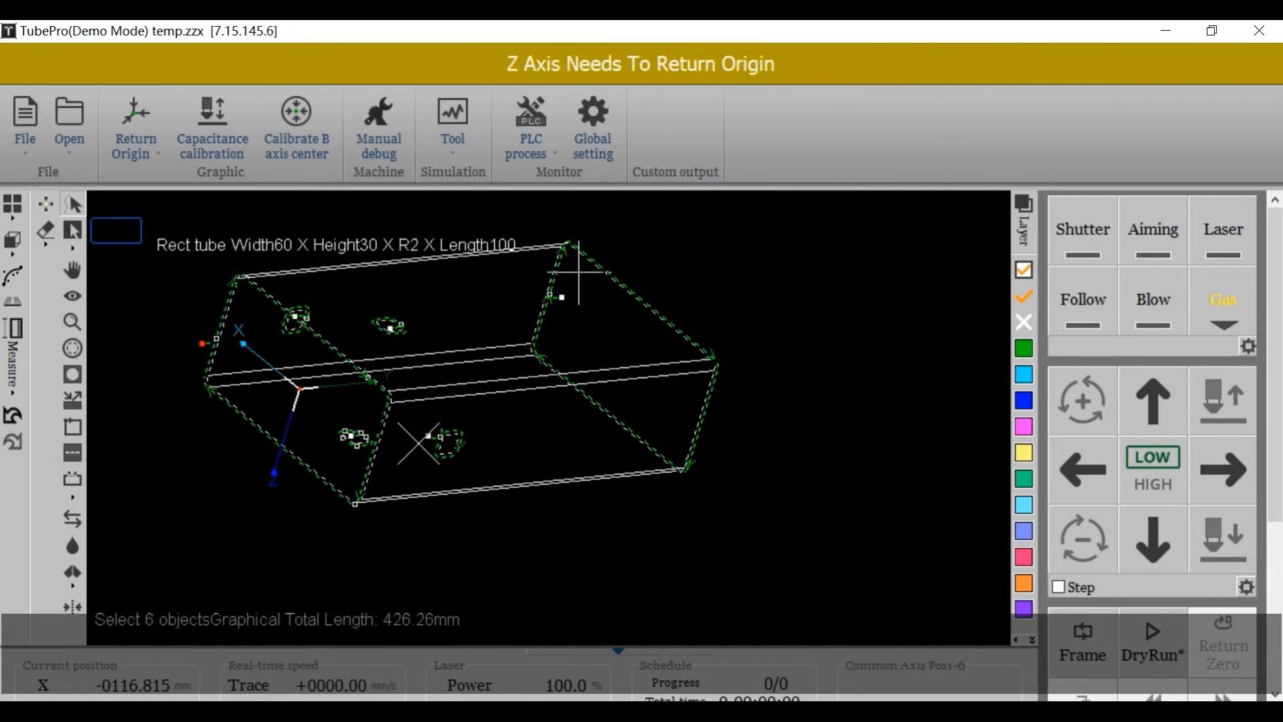
left_click(72, 607)
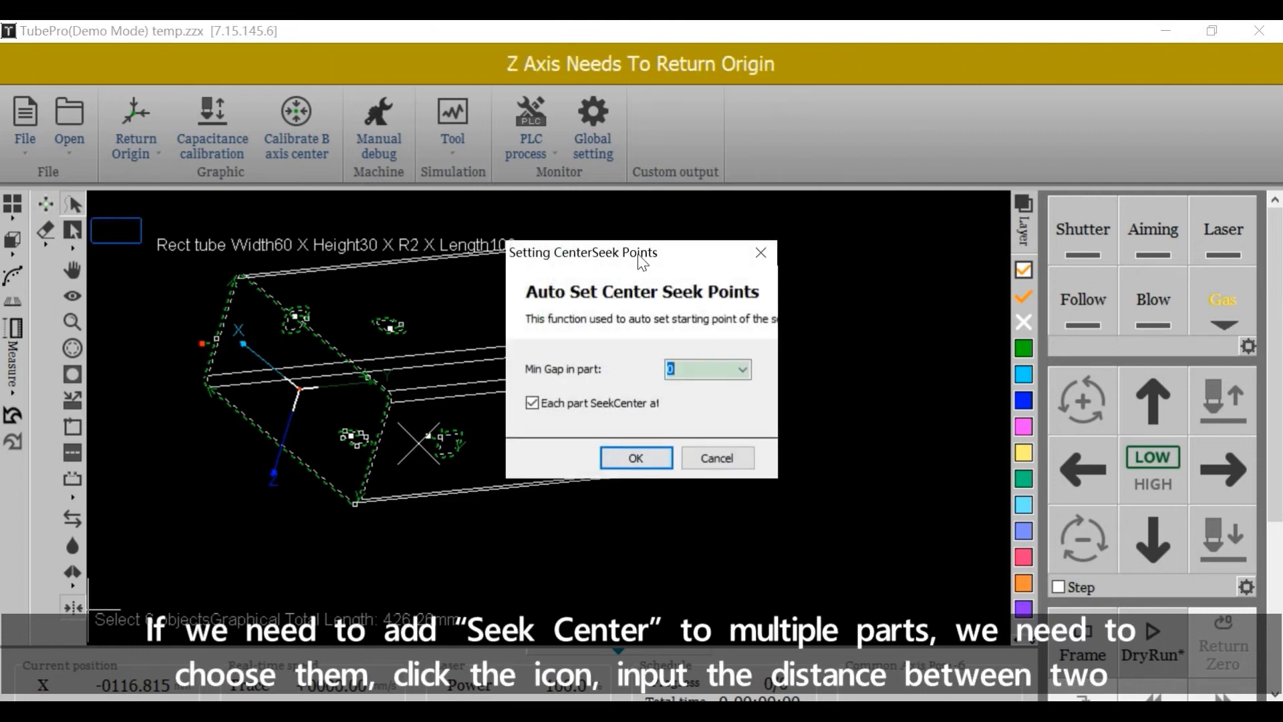
left_click_drag(642, 258, 795, 252)
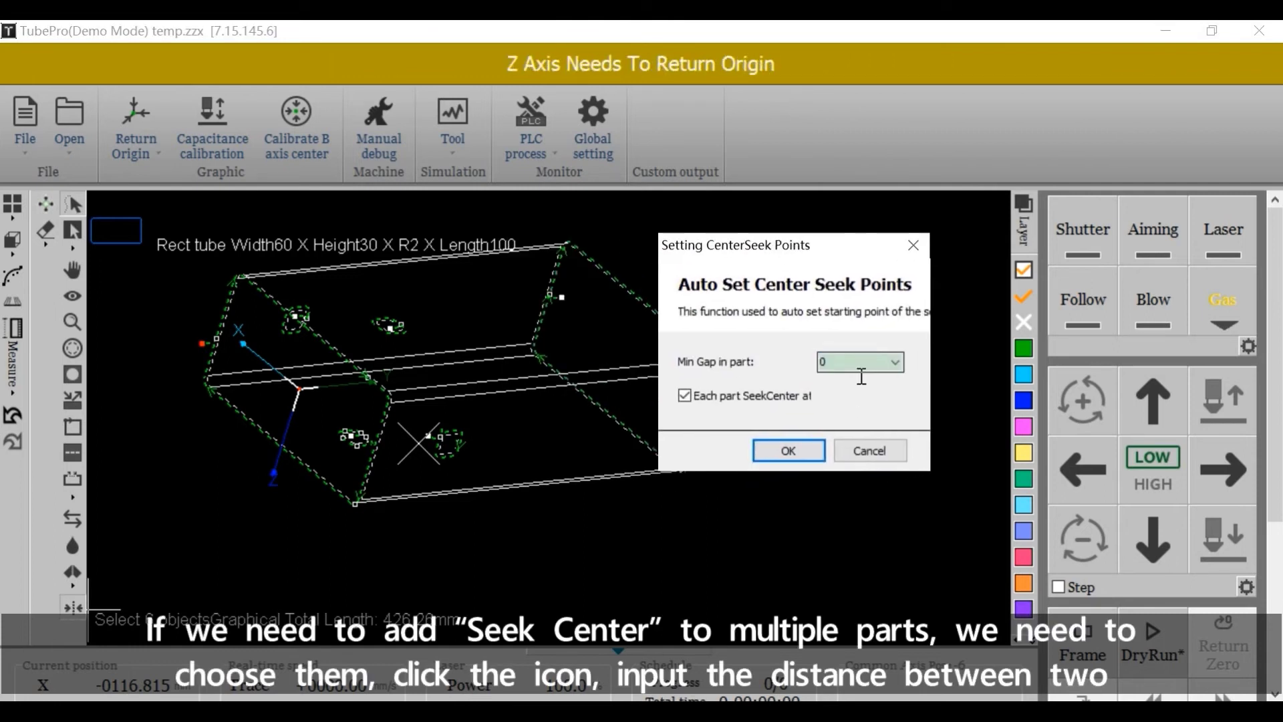
left_click(836, 374)
left_click(895, 363)
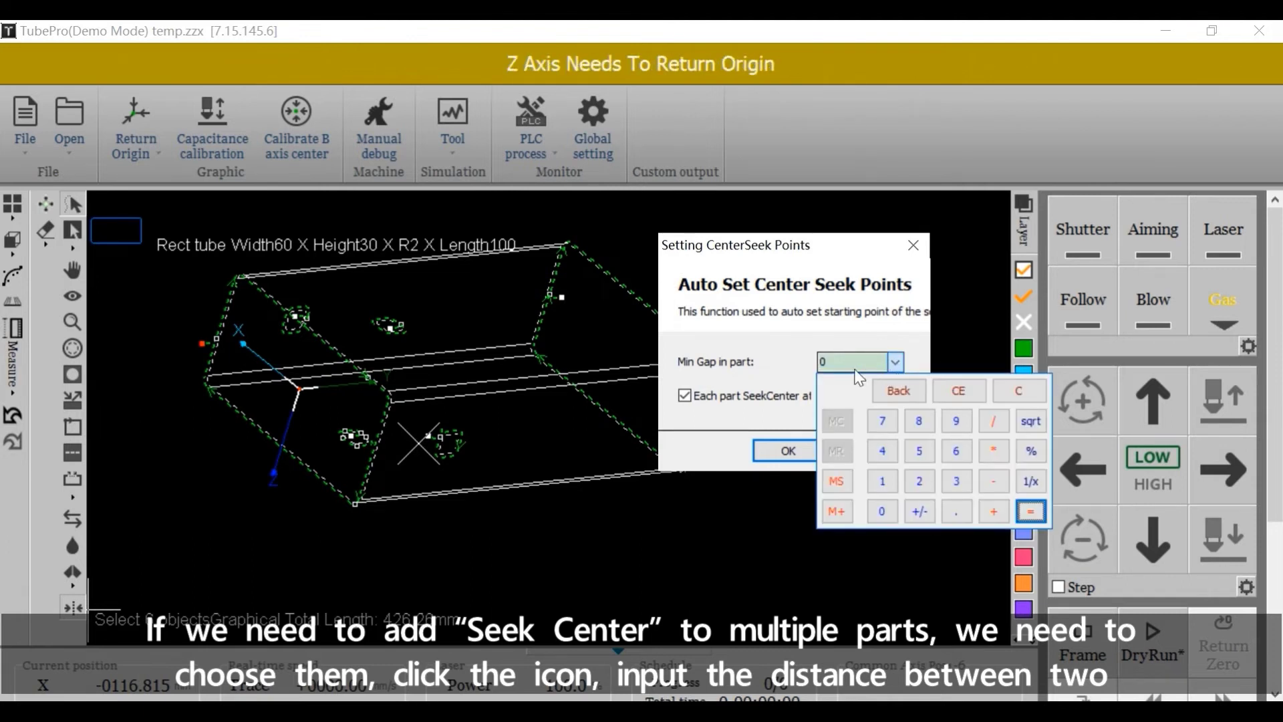
left_click(862, 364)
left_click(867, 371)
left_click_drag(865, 367, 746, 361)
left_click(877, 374)
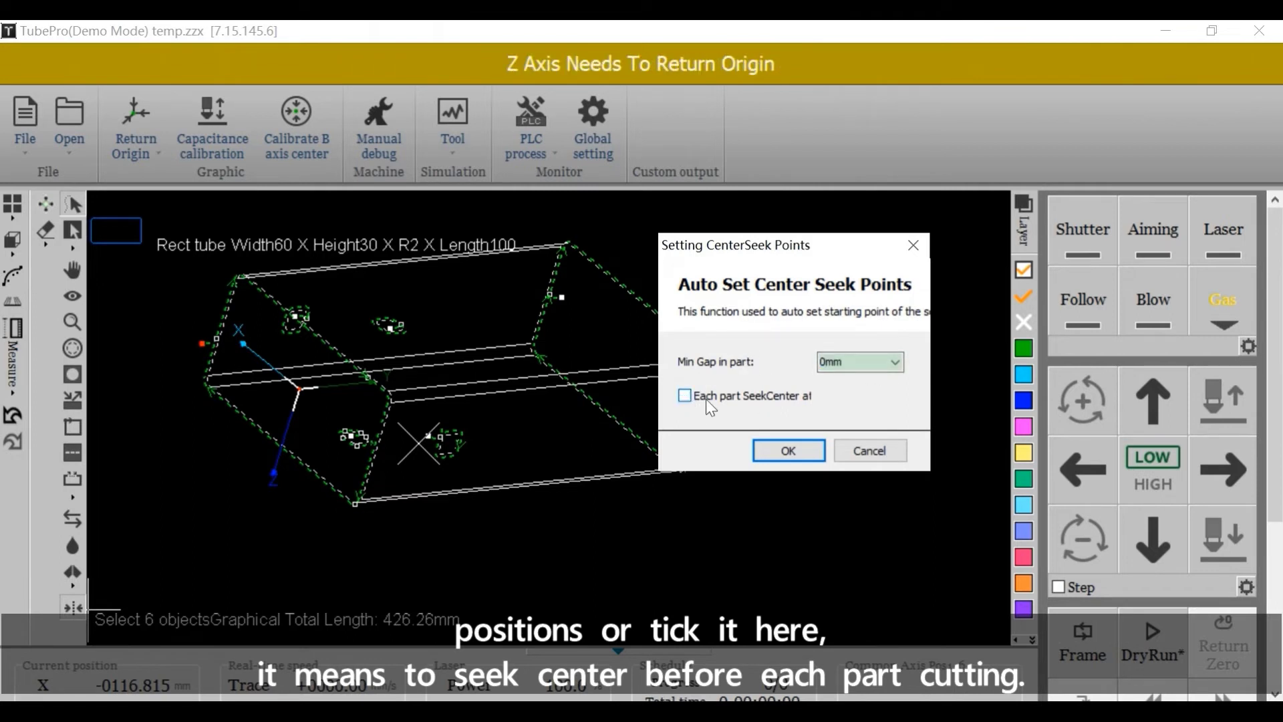
left_click(792, 448)
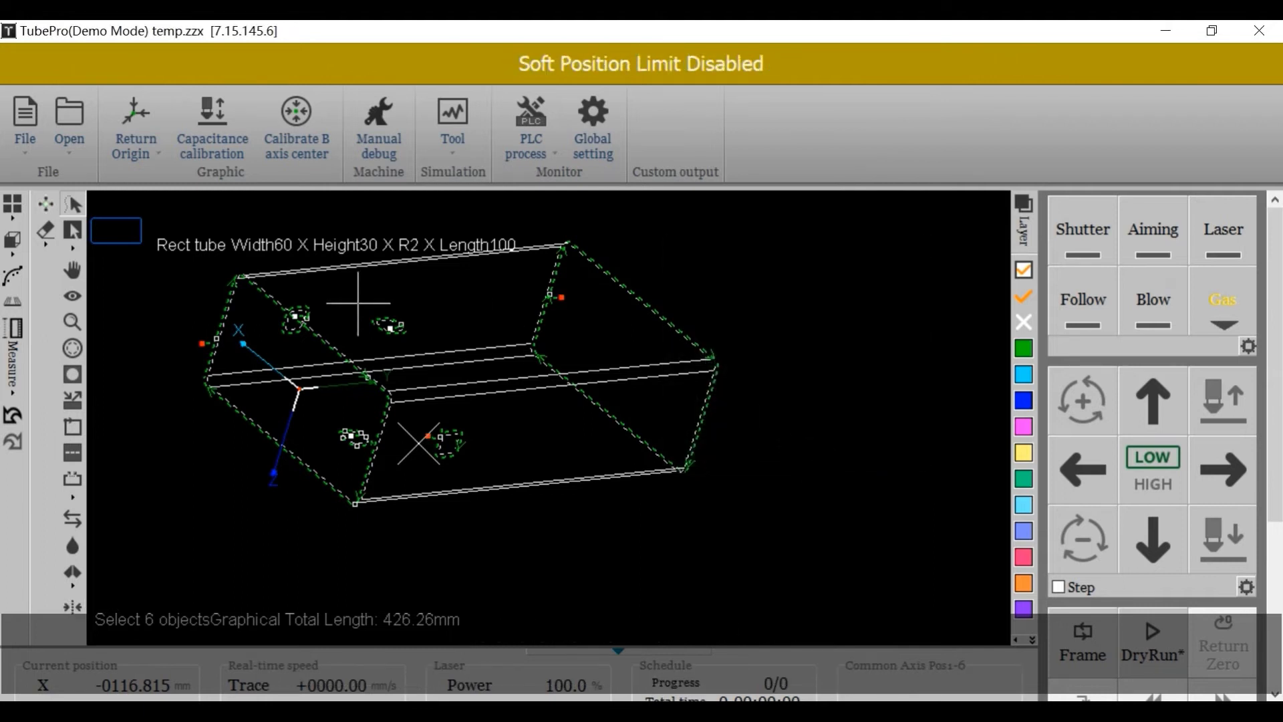
scroll(401, 388, "up", 2)
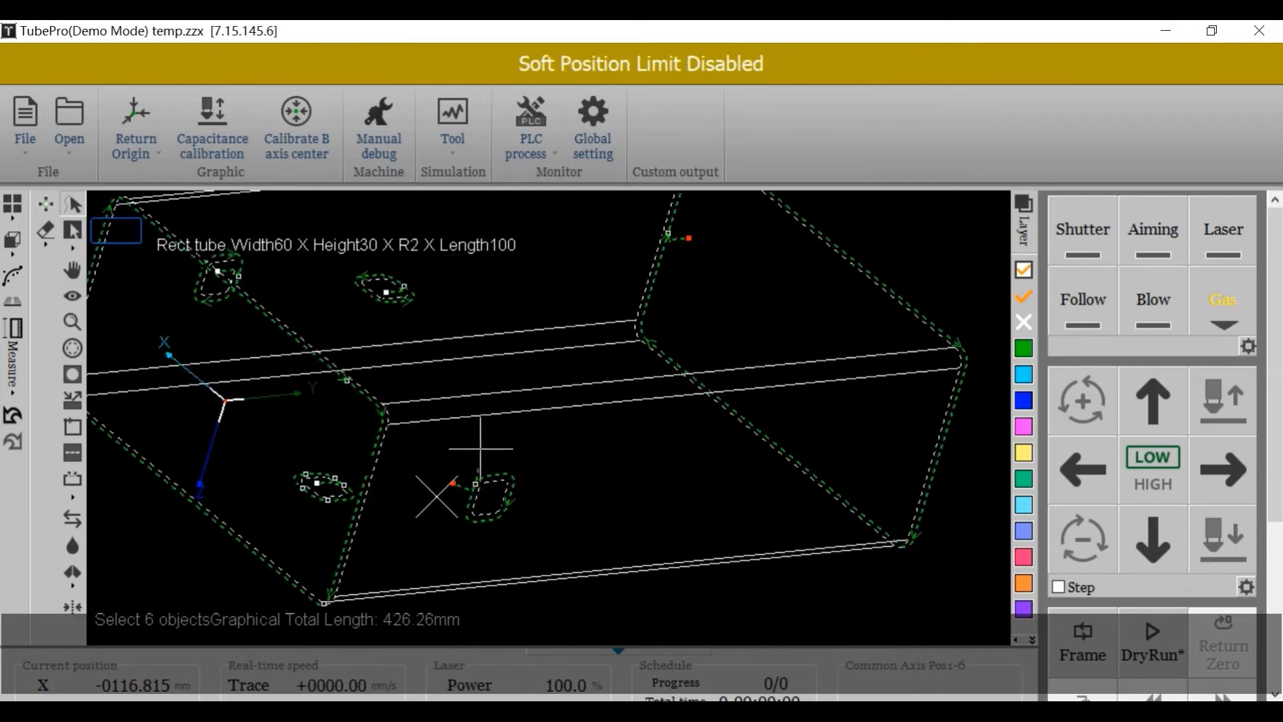
Select the square hole beside the cross marker and bring up its Graph shift settings for the X and Y directions
left_click(46, 203)
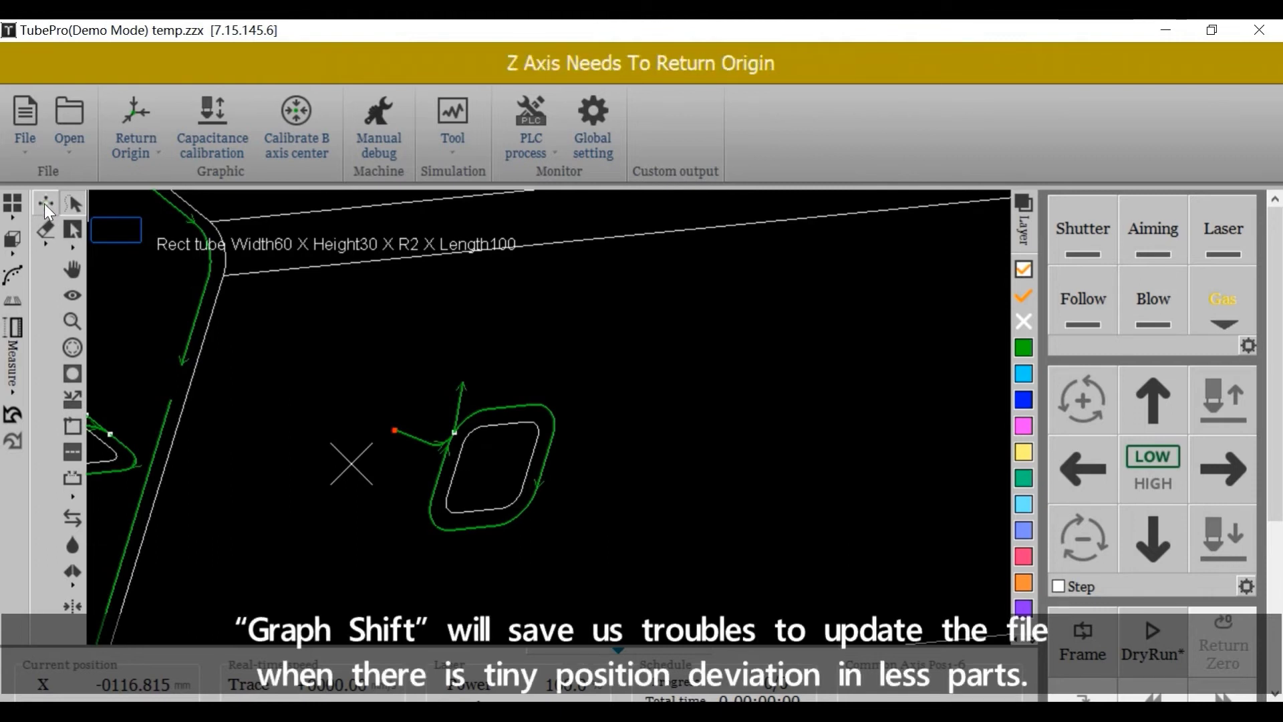
left_click(46, 204)
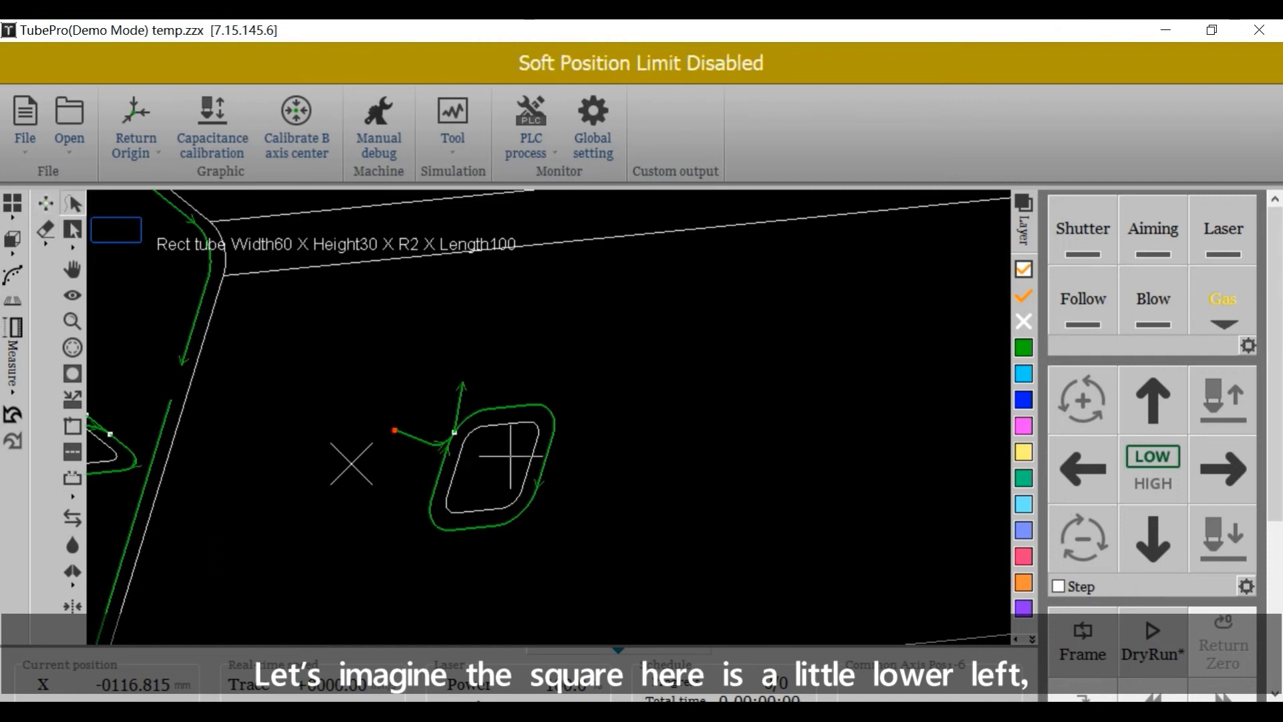
scroll(423, 459, "down", 3)
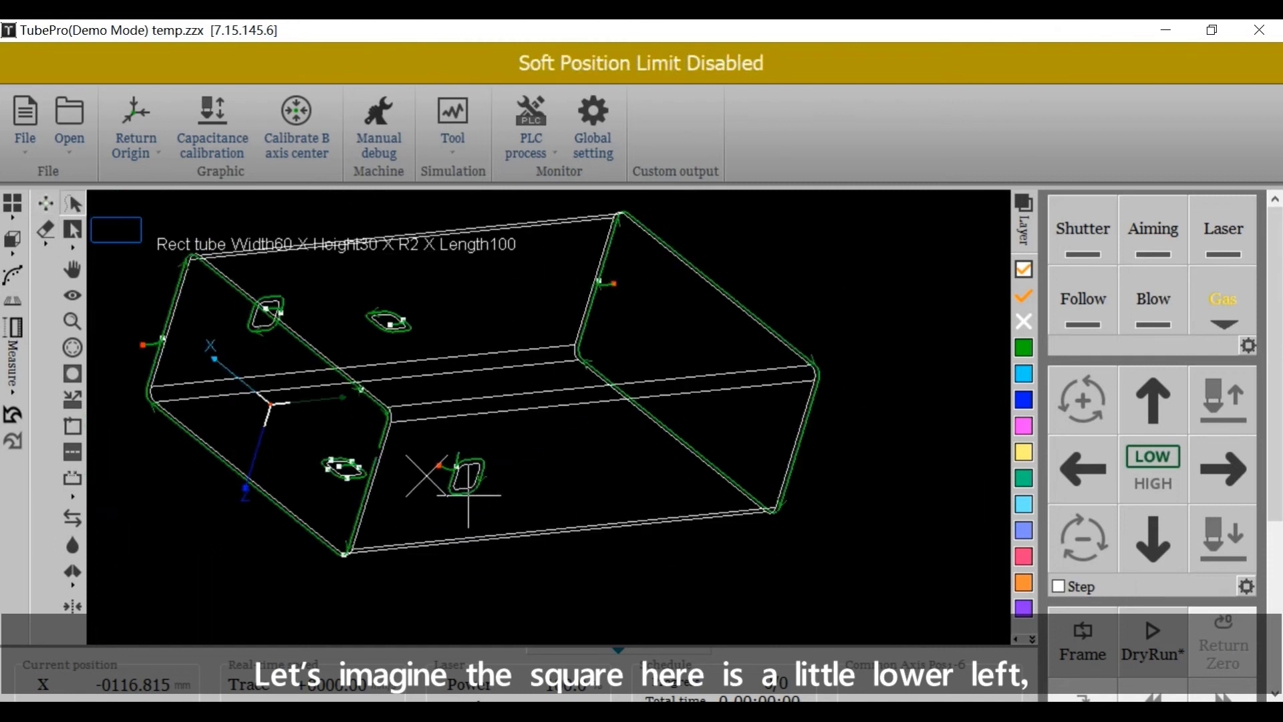
scroll(461, 478, "up", 2)
scroll(477, 490, "up", 1)
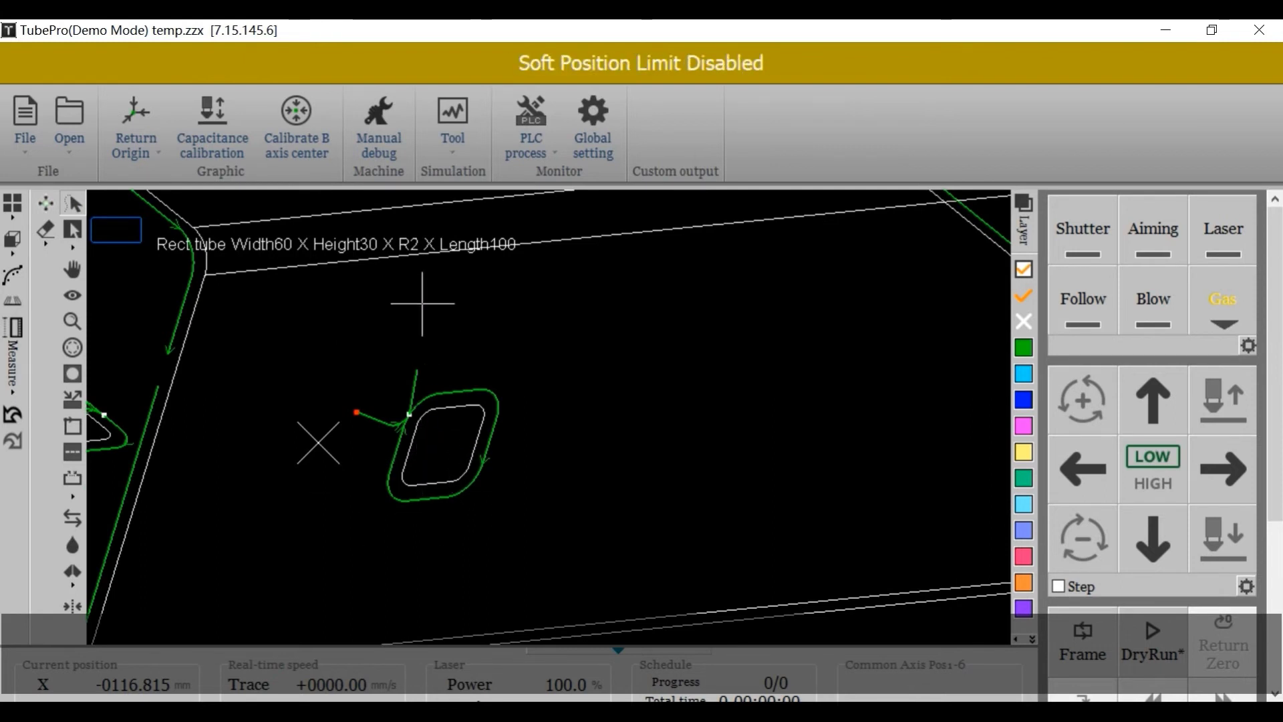
scroll(429, 424, "up", 1)
scroll(389, 439, "down", 1)
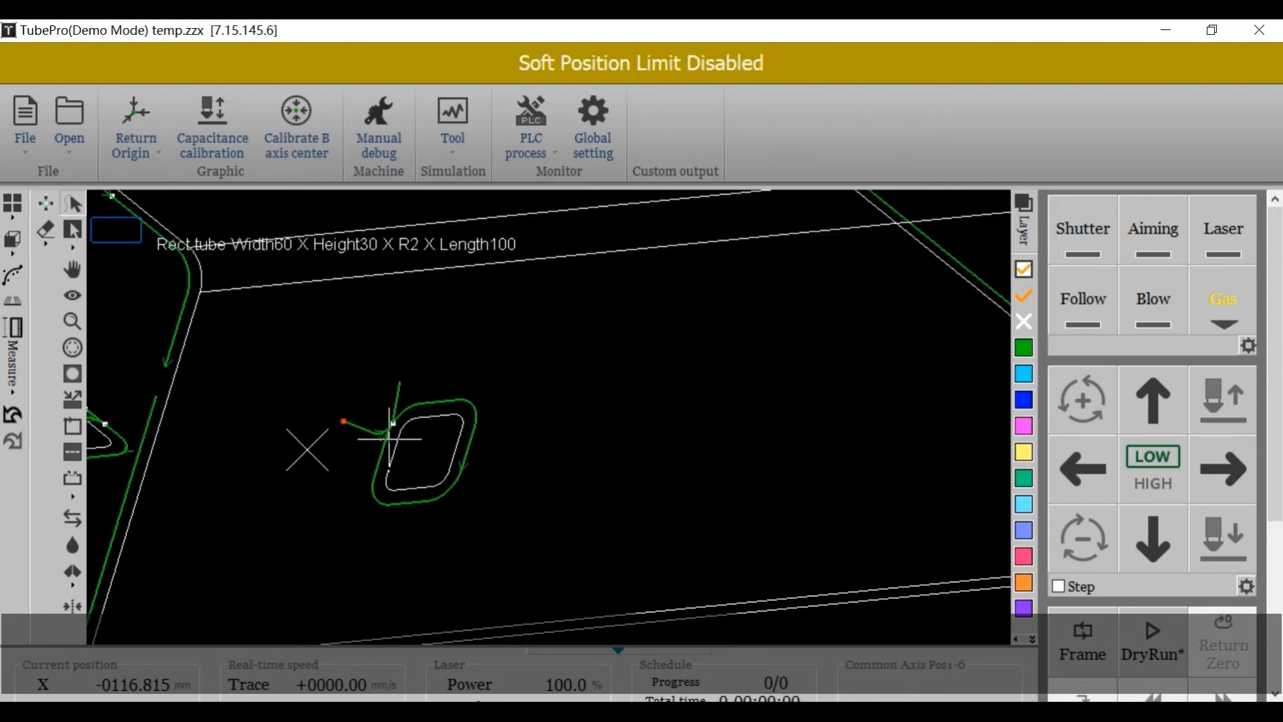
left_click(432, 389)
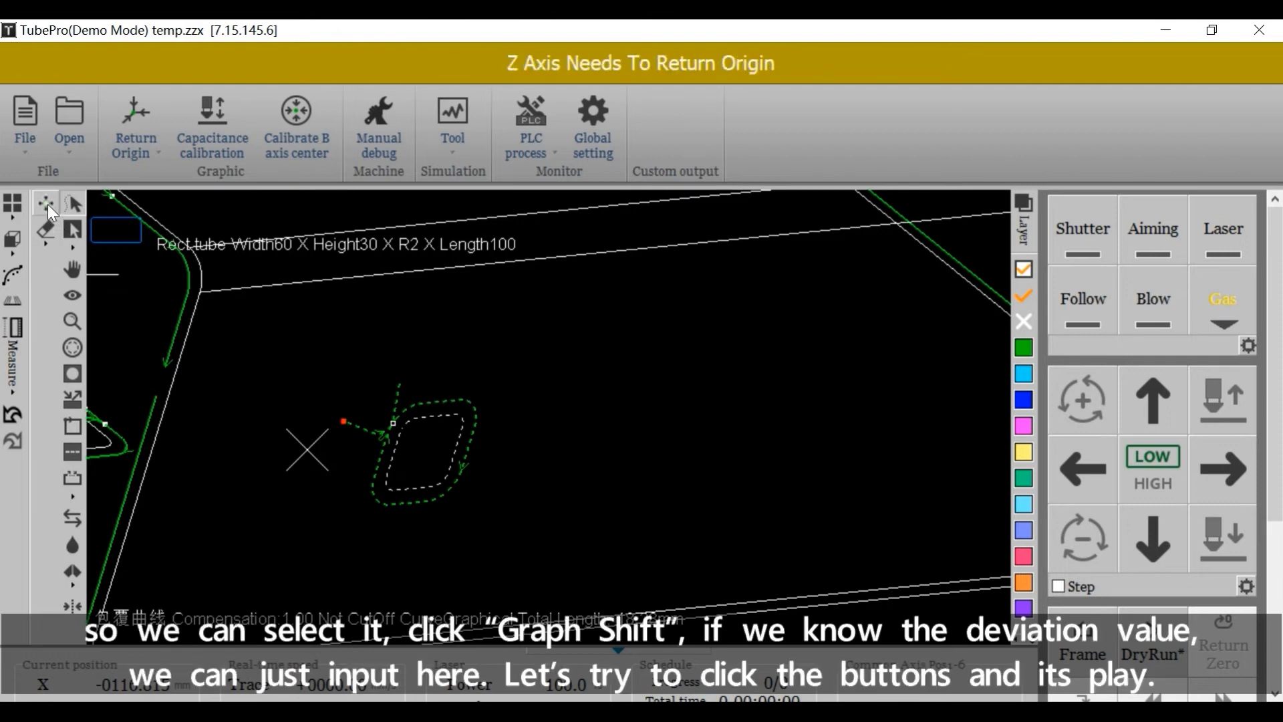
left_click(46, 204)
left_click_drag(603, 227, 757, 207)
left_click(736, 326)
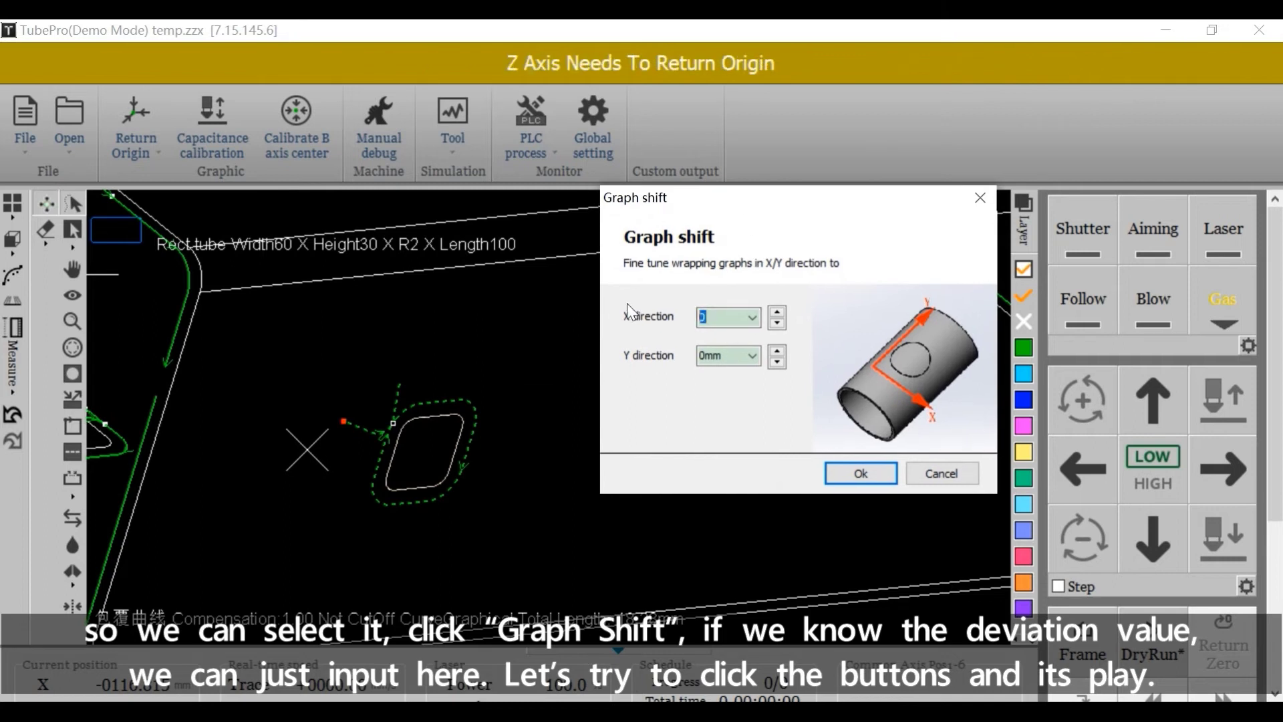
left_click(735, 362)
left_click(728, 358)
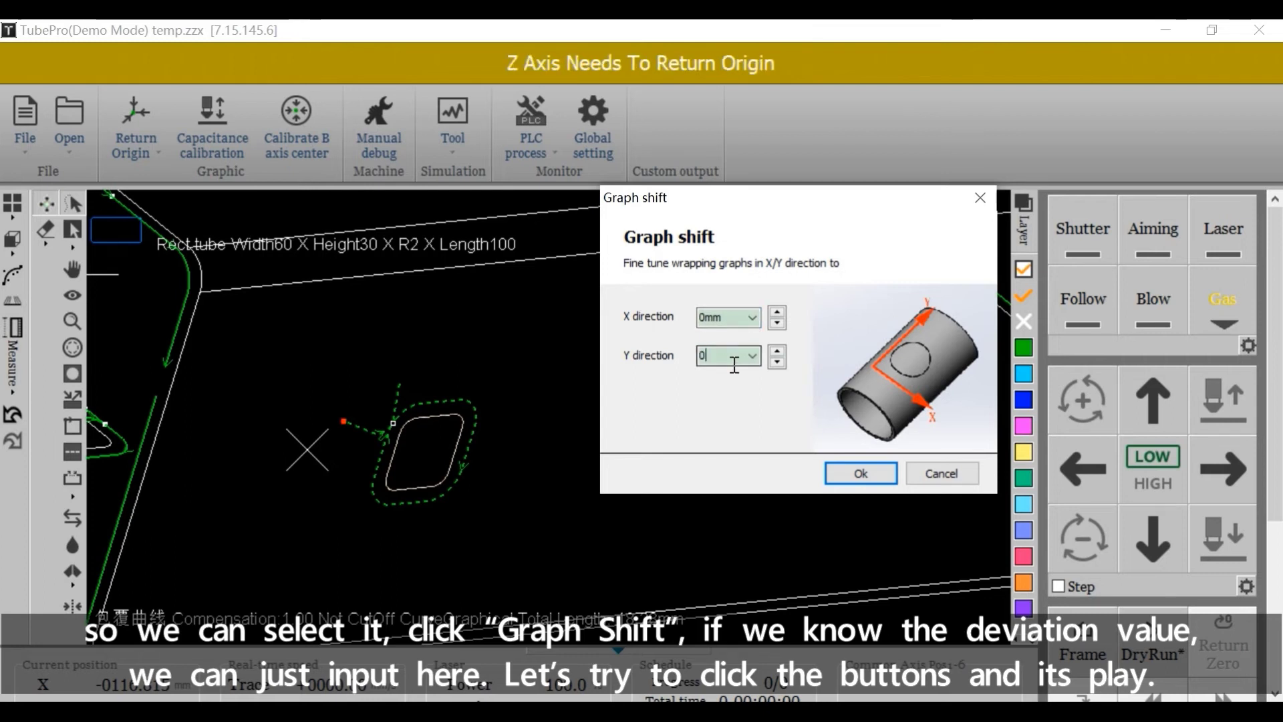
Try a graph shift of the selected hole by 0.7 mm in X and 1.3 mm in Y
left_click(777, 312)
left_click(777, 313)
left_click(777, 312)
left_click(777, 312)
left_click(777, 351)
left_click(777, 351)
left_click(777, 351)
left_click(777, 351)
left_click(777, 351)
left_click(777, 350)
left_click(777, 351)
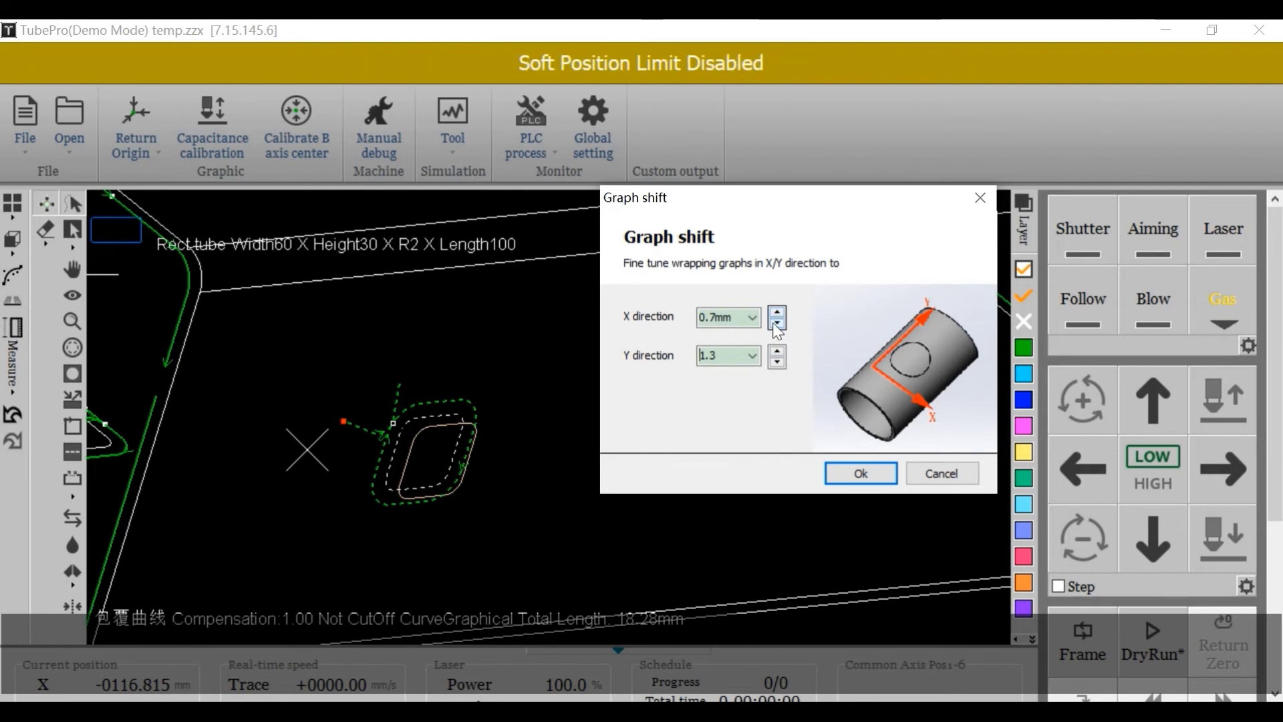
Set the hole's graph shift to -0.75 mm in X and 0.45 mm in Y, apply it and inspect the hole
left_click(777, 324)
left_click(777, 323)
left_click(777, 323)
left_click(777, 324)
left_click(777, 363)
left_click(777, 362)
left_click(777, 363)
left_click(777, 363)
left_click(777, 363)
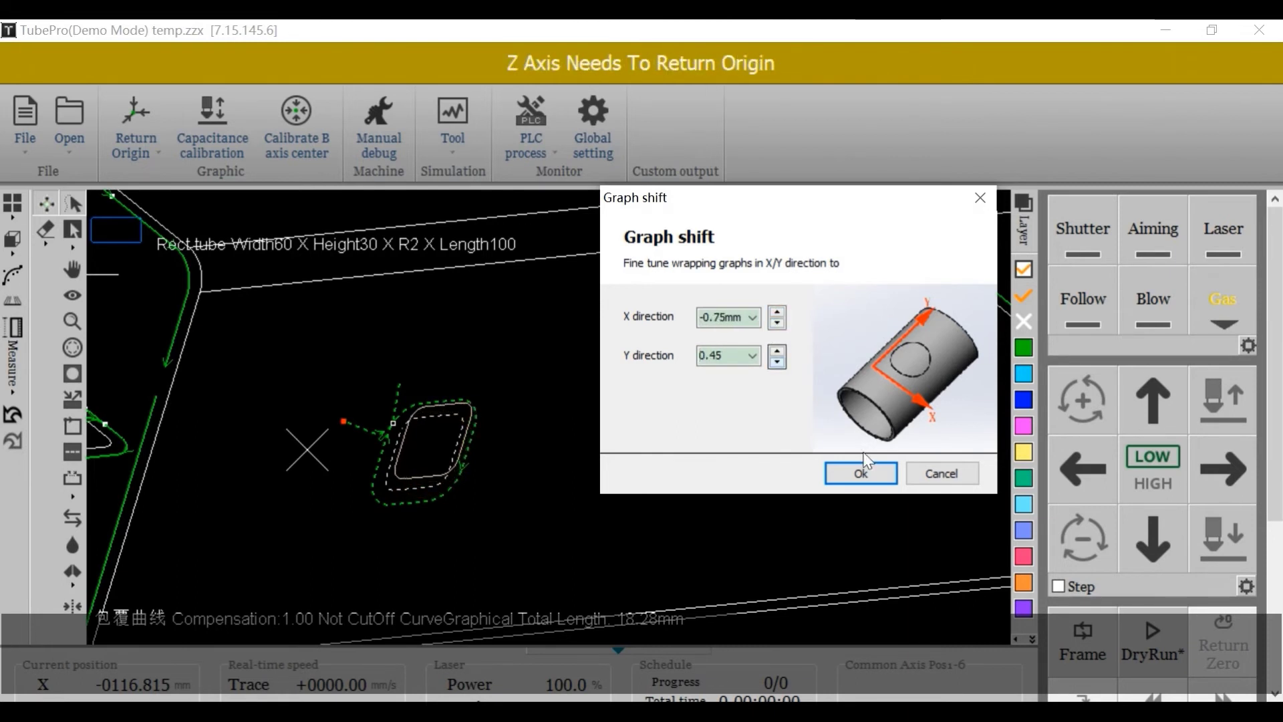
left_click(861, 472)
scroll(438, 449, "up", 5)
scroll(437, 449, "down", 5)
Select all contours on the tube, apply Clear all to them and look over the cleared contours
key("ctrl+a")
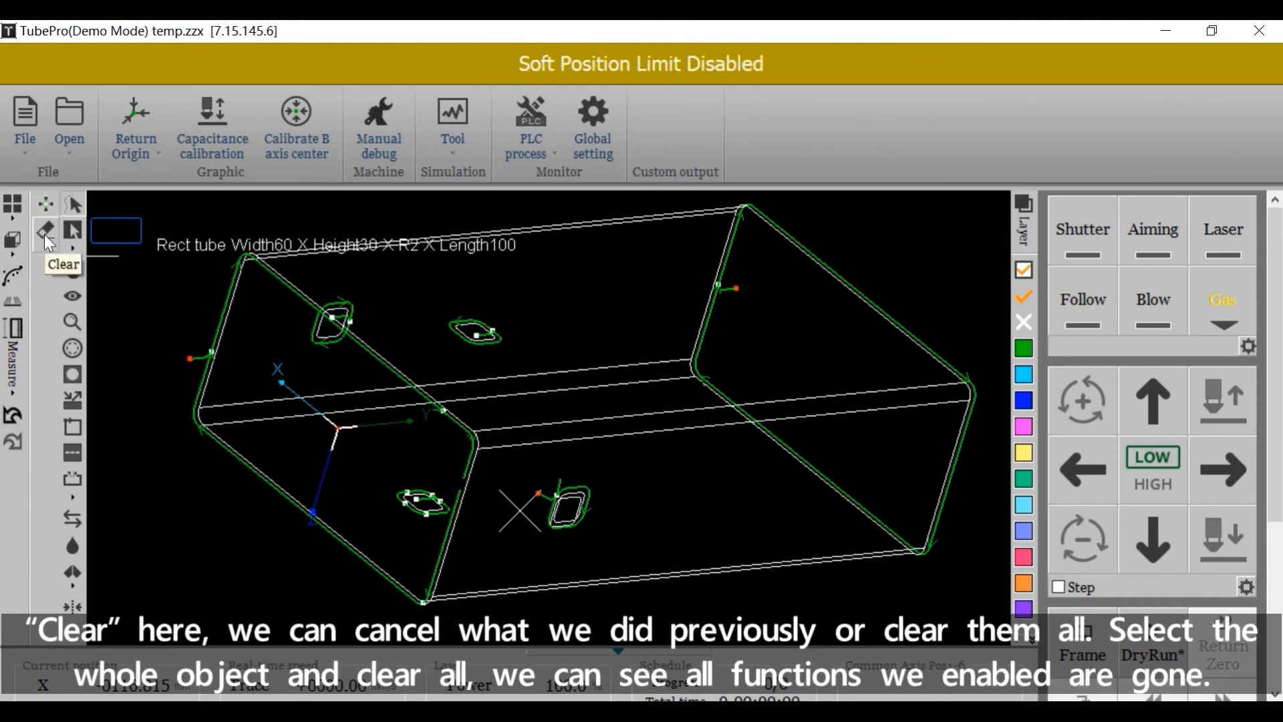
left_click(46, 233)
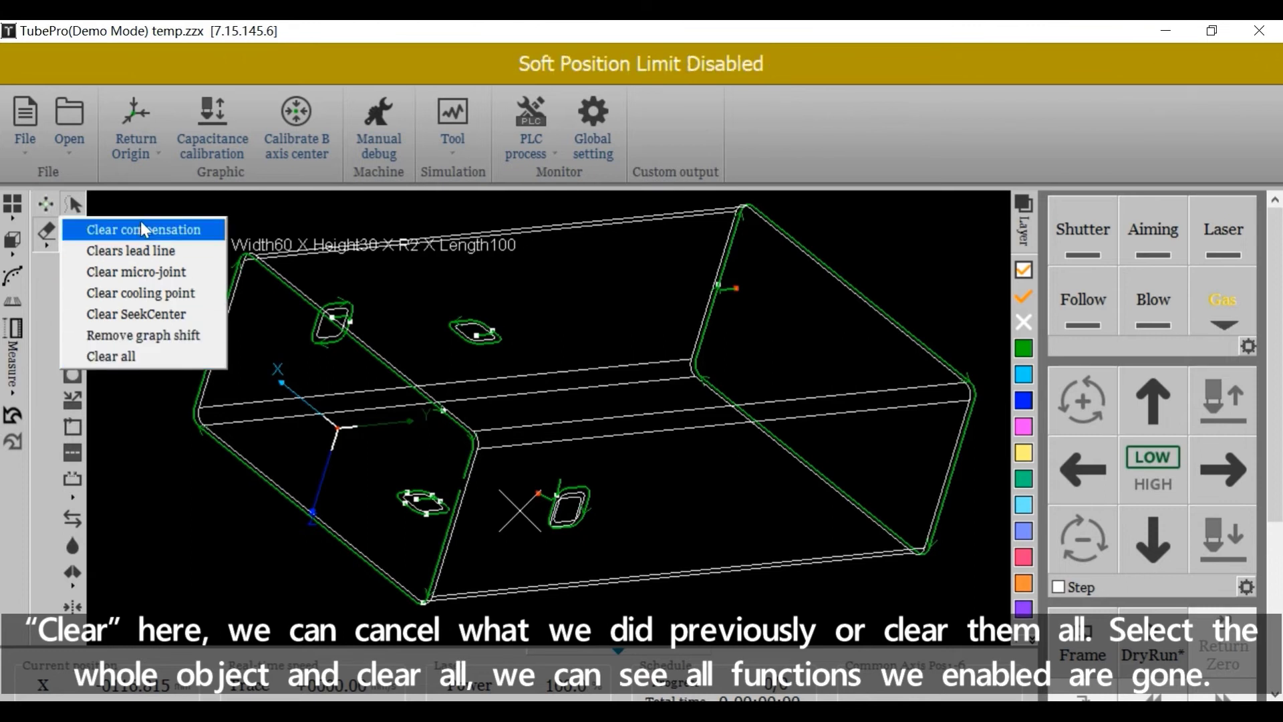
key("ctrl+a")
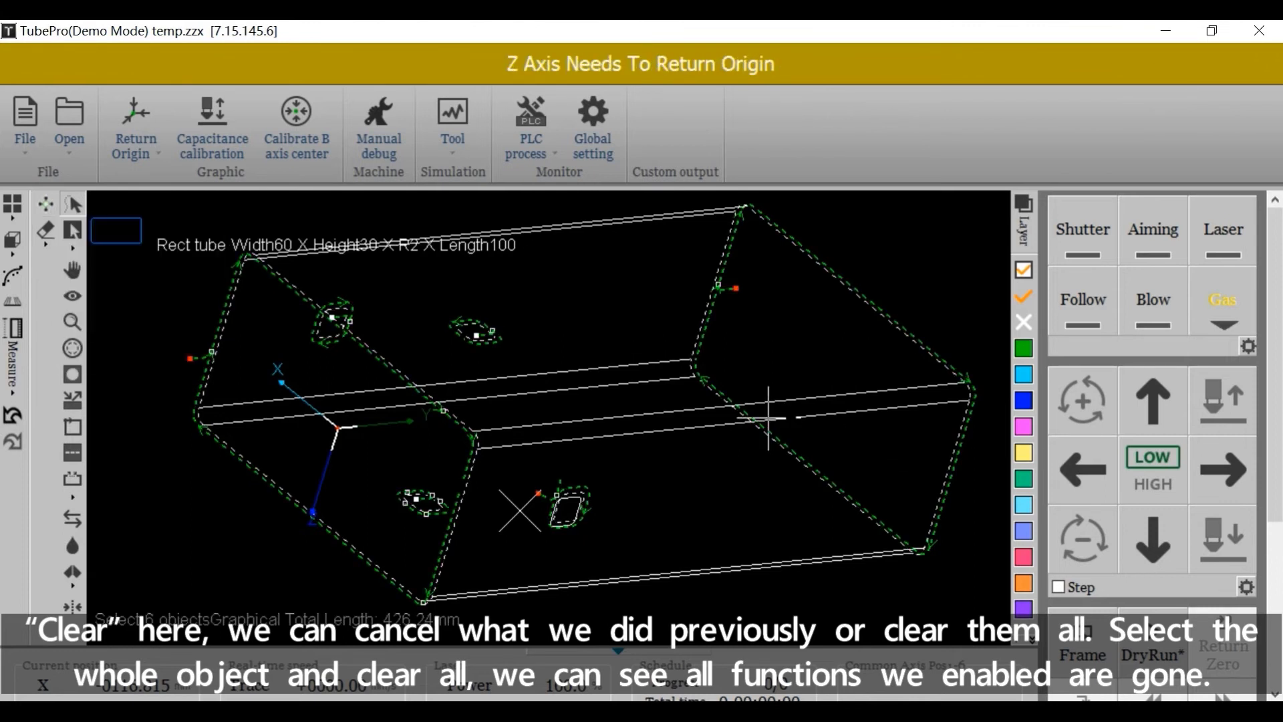
left_click(44, 235)
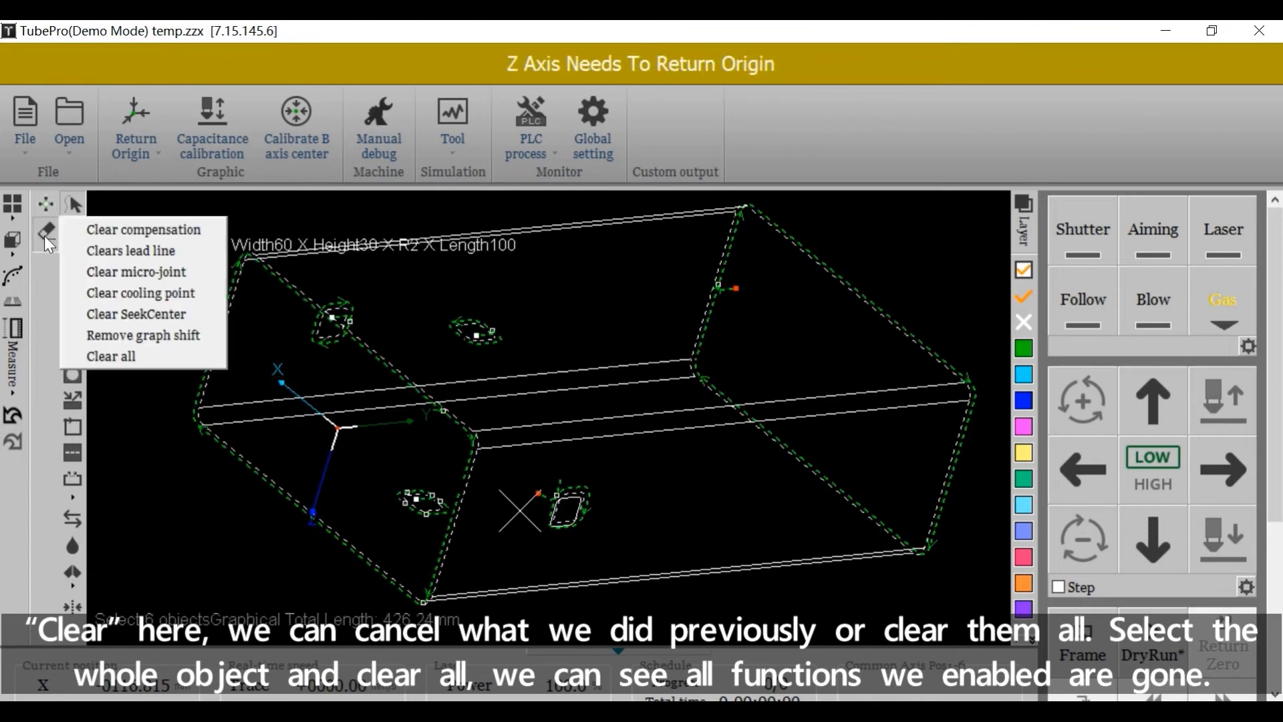
left_click(113, 356)
scroll(398, 487, "up", 3)
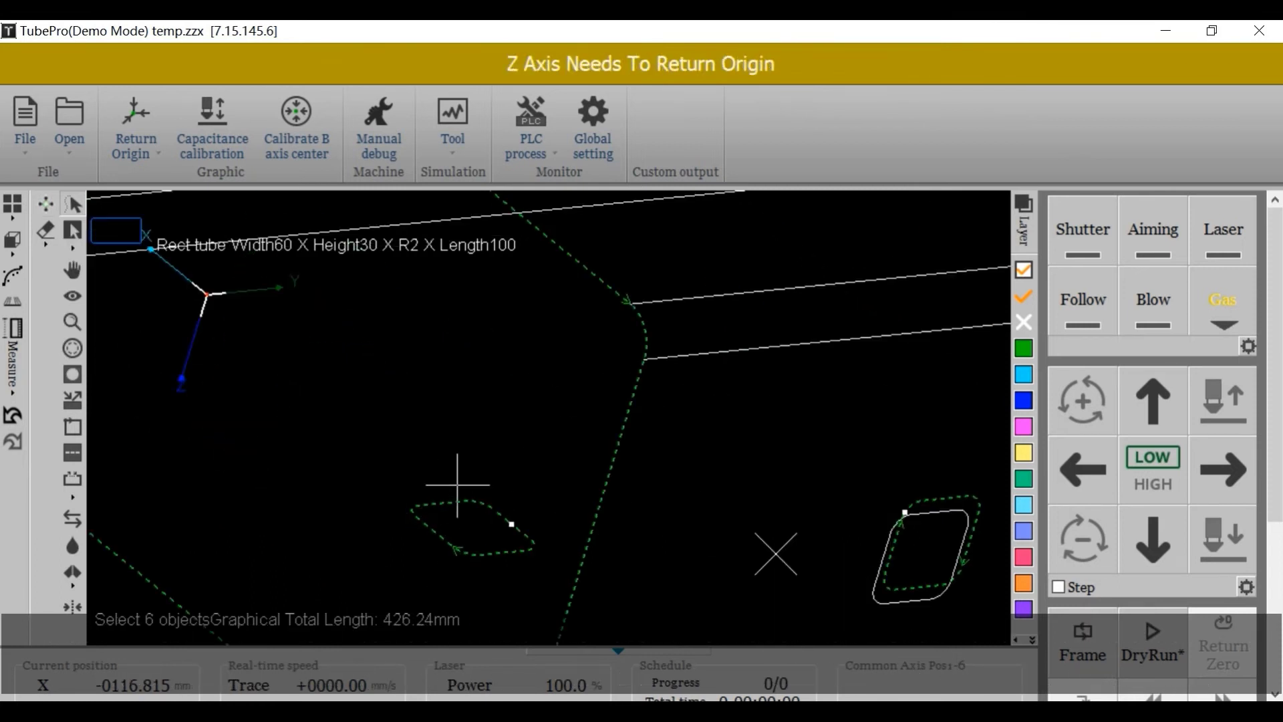
scroll(540, 501, "down", 4)
scroll(534, 441, "up", 1)
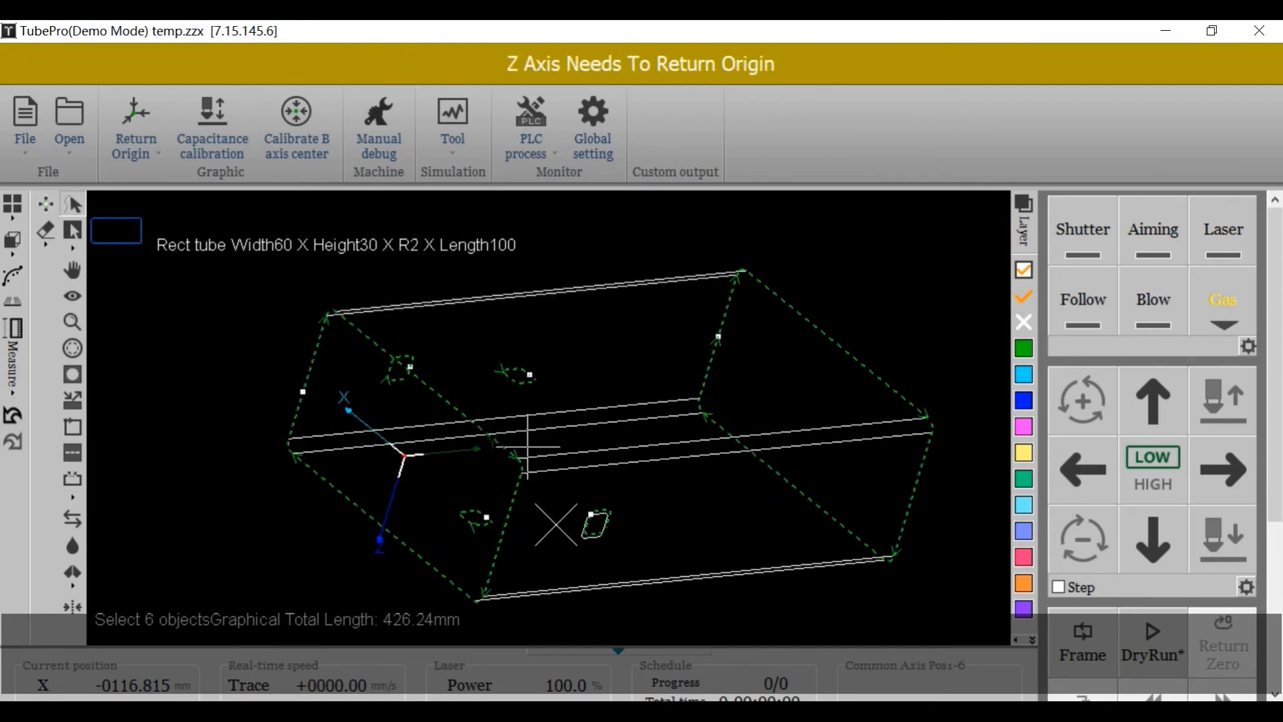
left_click(45, 207)
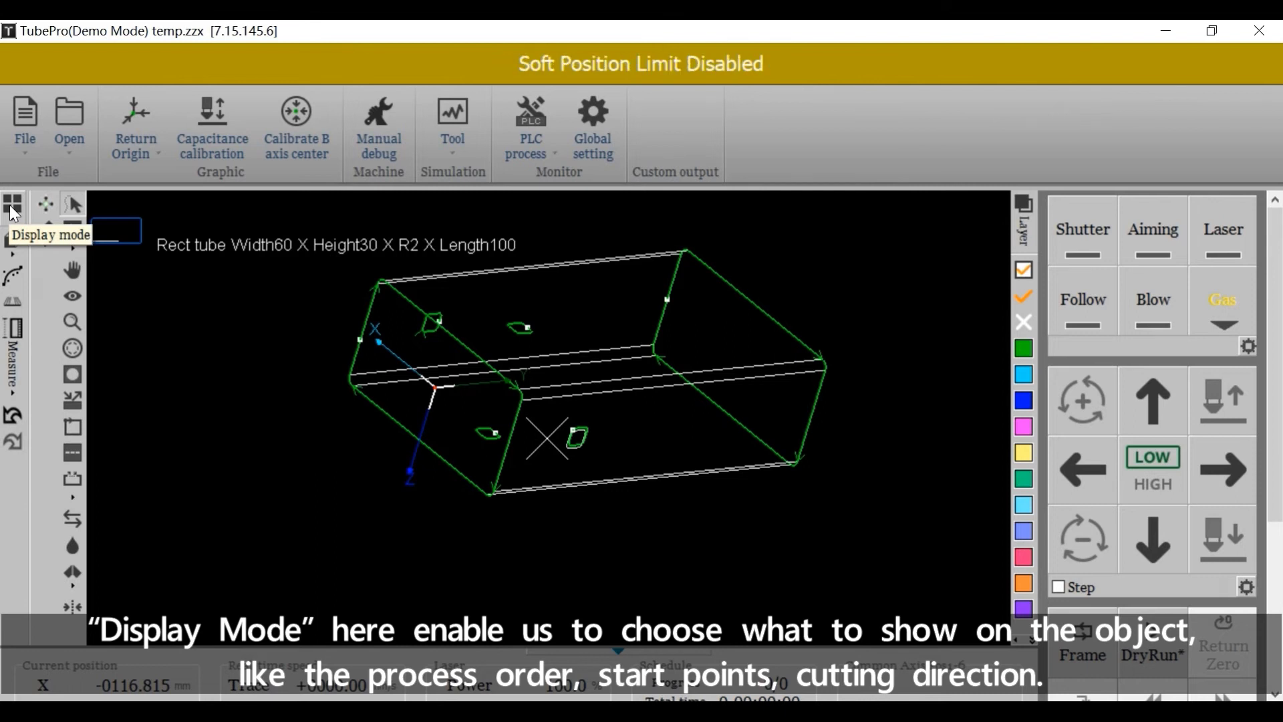
Turn on Display processing order for the tube and look over the contour numbering
left_click(12, 208)
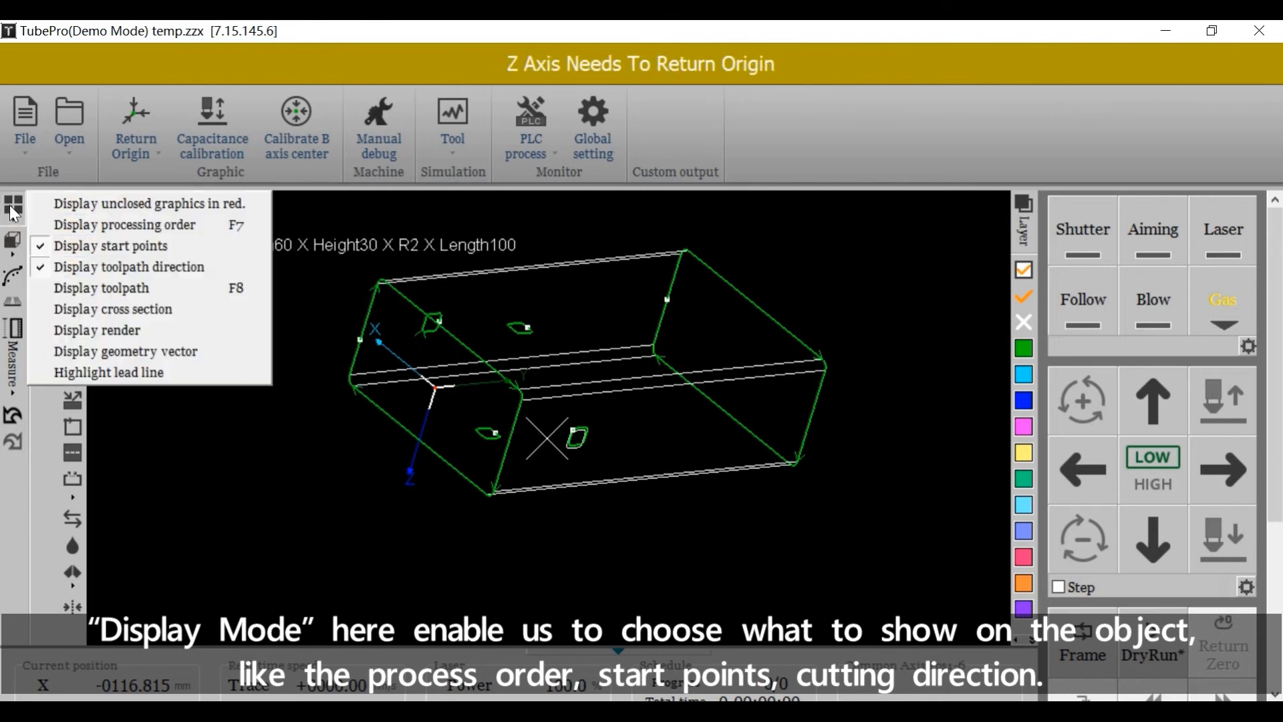
left_click(81, 231)
scroll(542, 413, "up", 2)
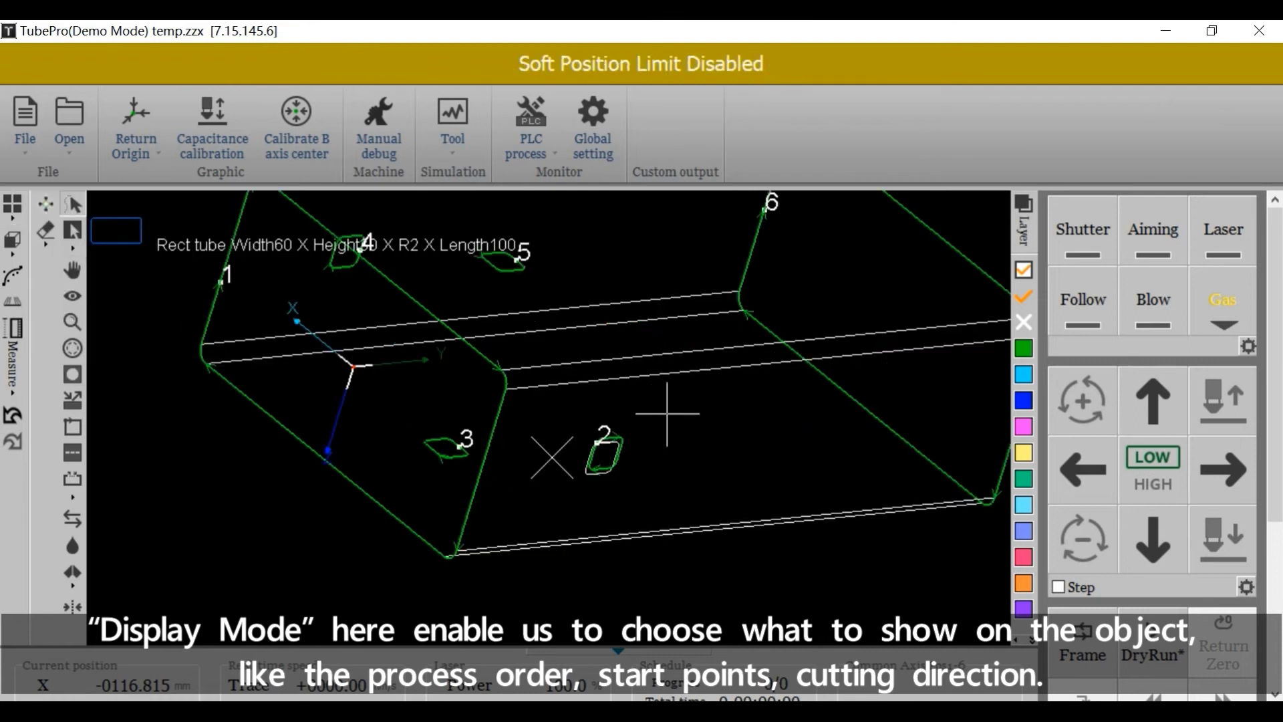
scroll(670, 405, "down", 2)
Turn on Display toolpath and Display cross section for the tube
left_click(16, 217)
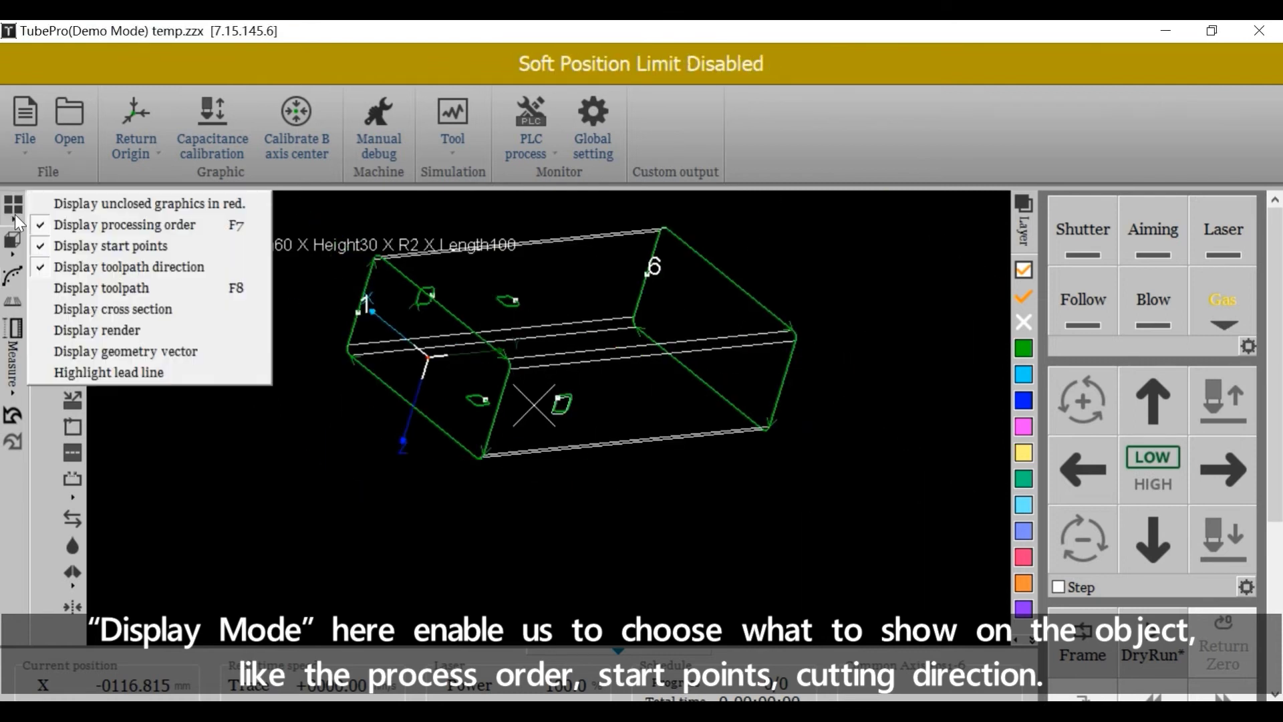
left_click(107, 288)
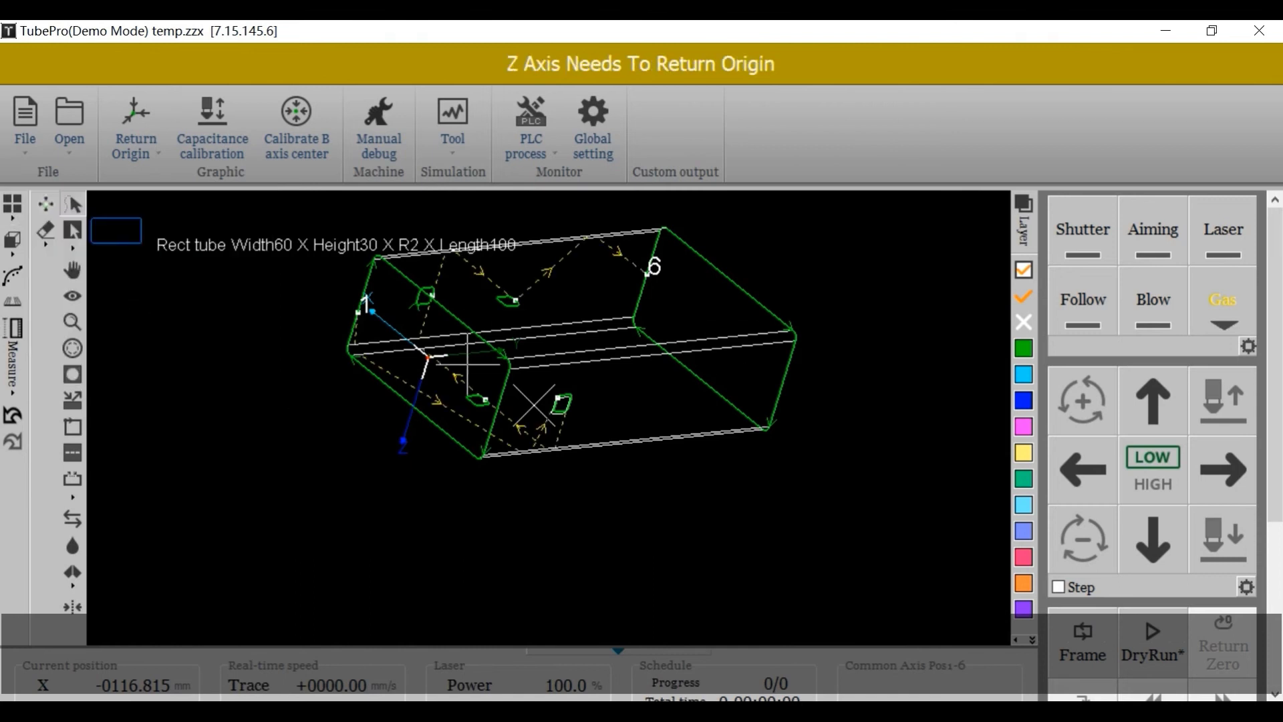
left_click(14, 219)
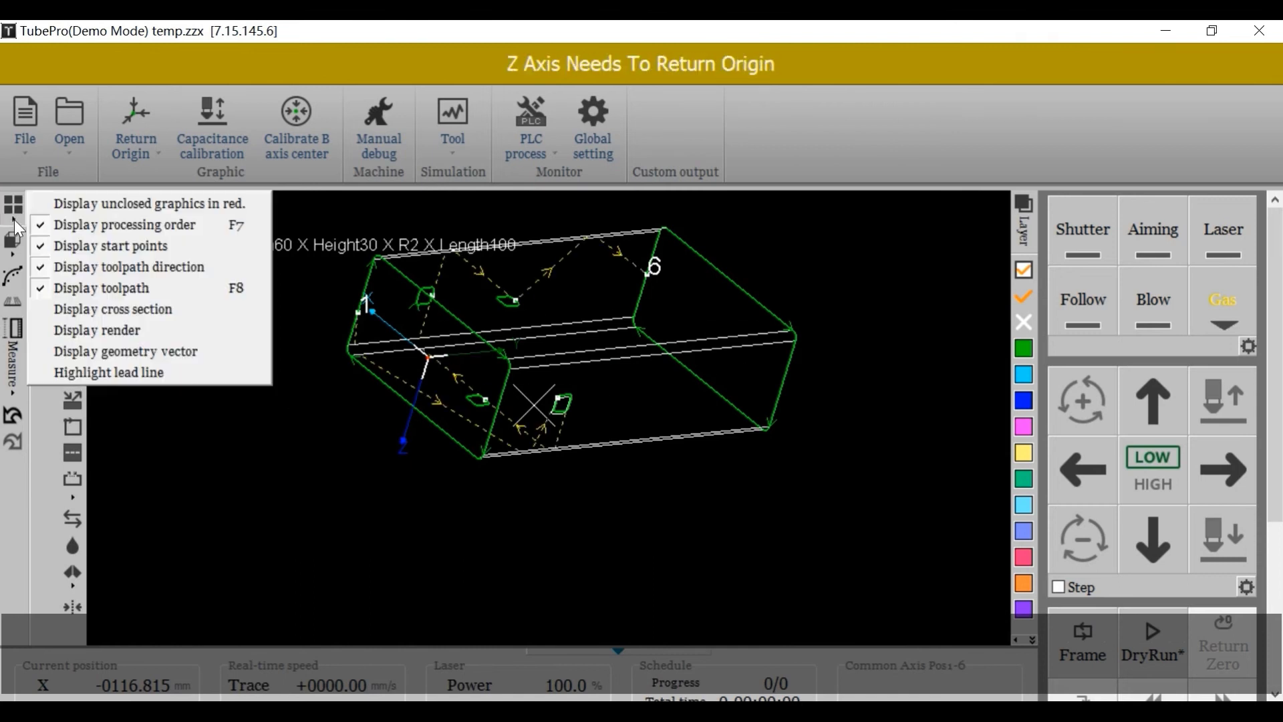
left_click(114, 310)
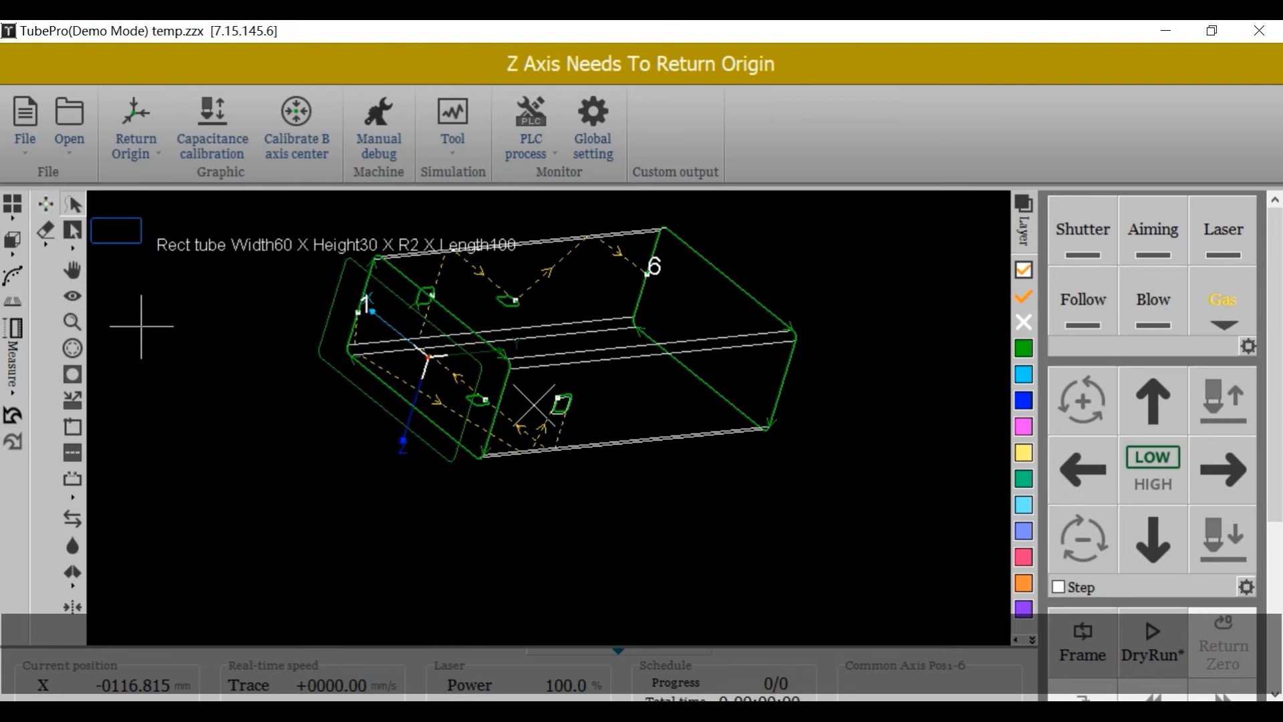
View the tube from the Default view and from the Top view
left_click(13, 240)
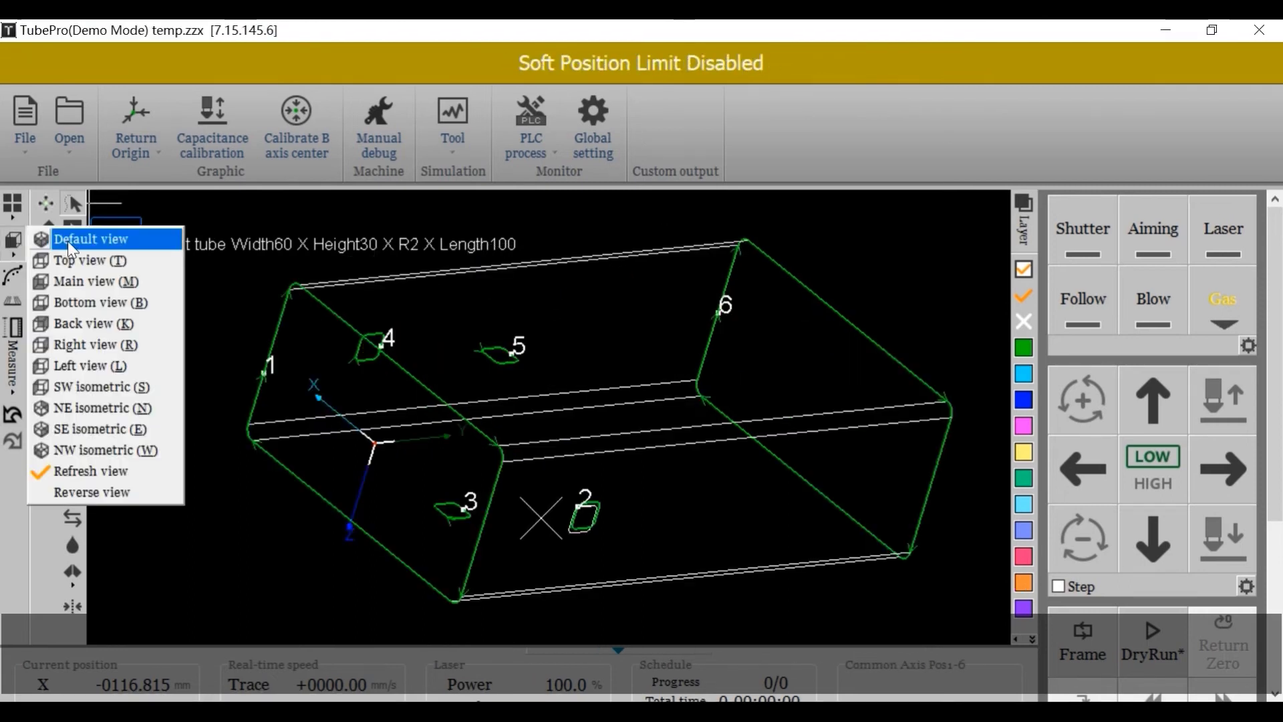
left_click(67, 240)
left_click(13, 241)
left_click(71, 262)
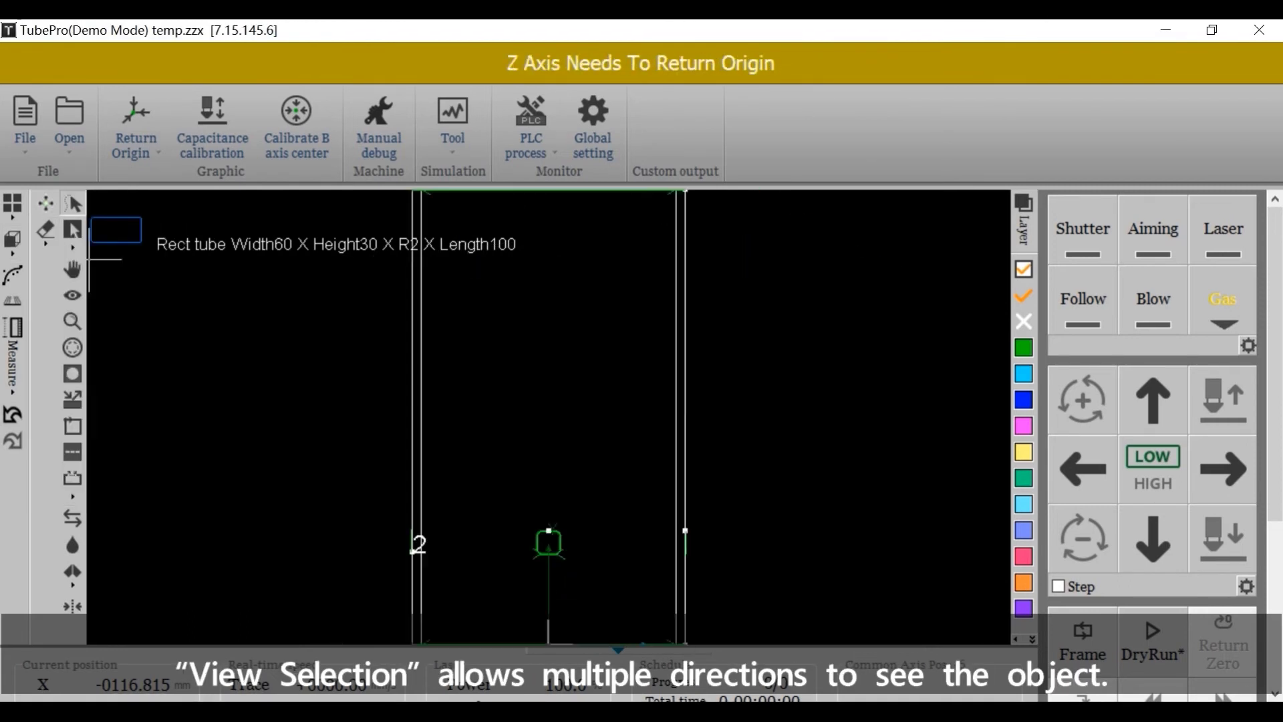
View the tube from the Main, Bottom, Back and Left views in turn
left_click(13, 242)
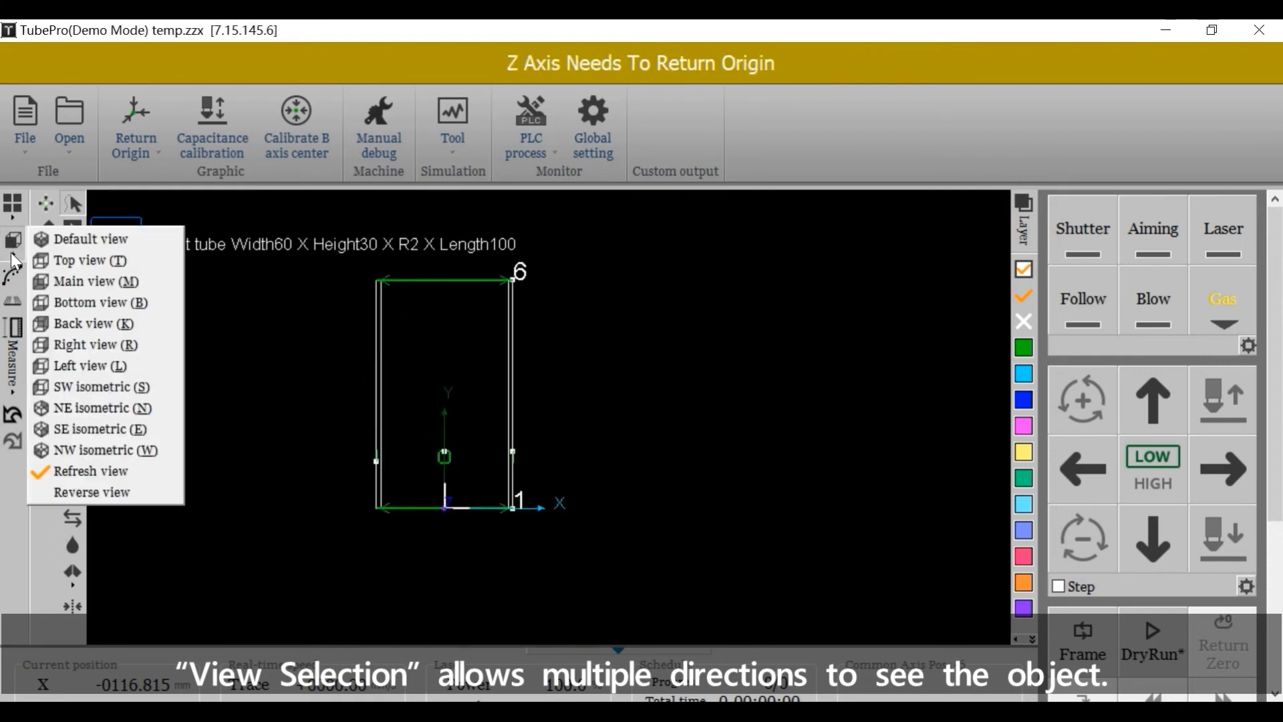
left_click(85, 283)
left_click(12, 242)
left_click(73, 303)
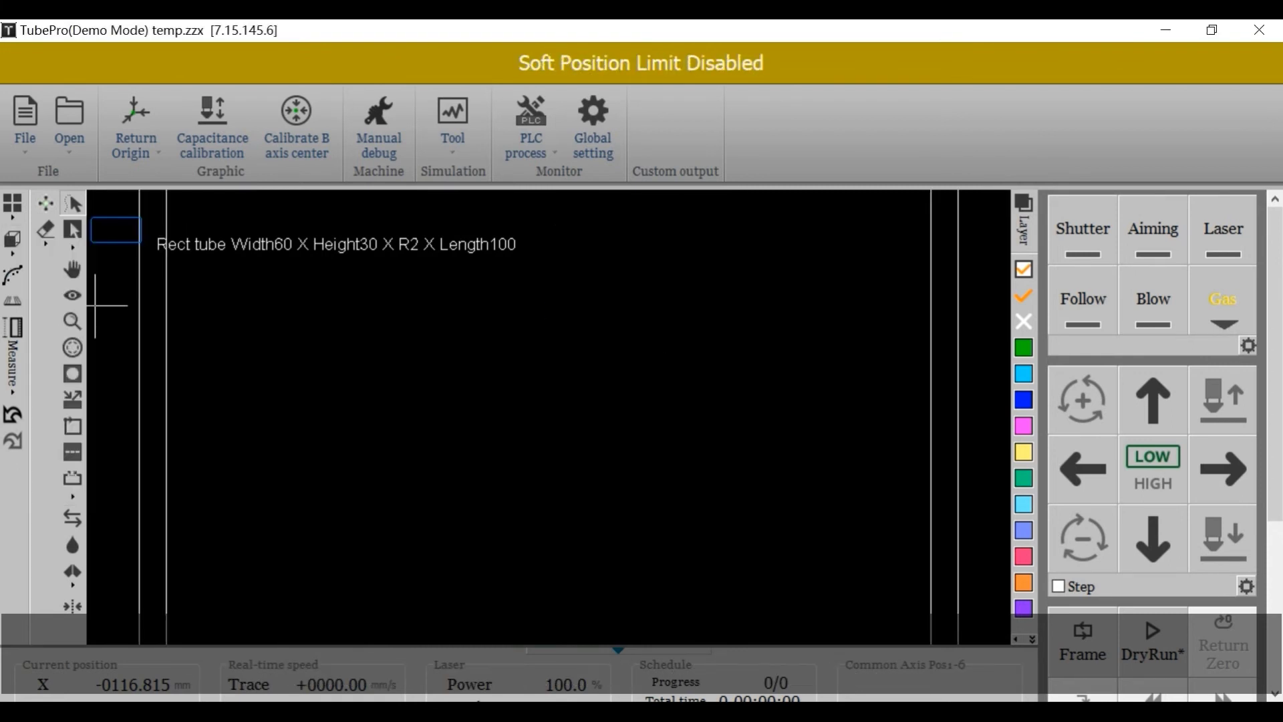
left_click(13, 241)
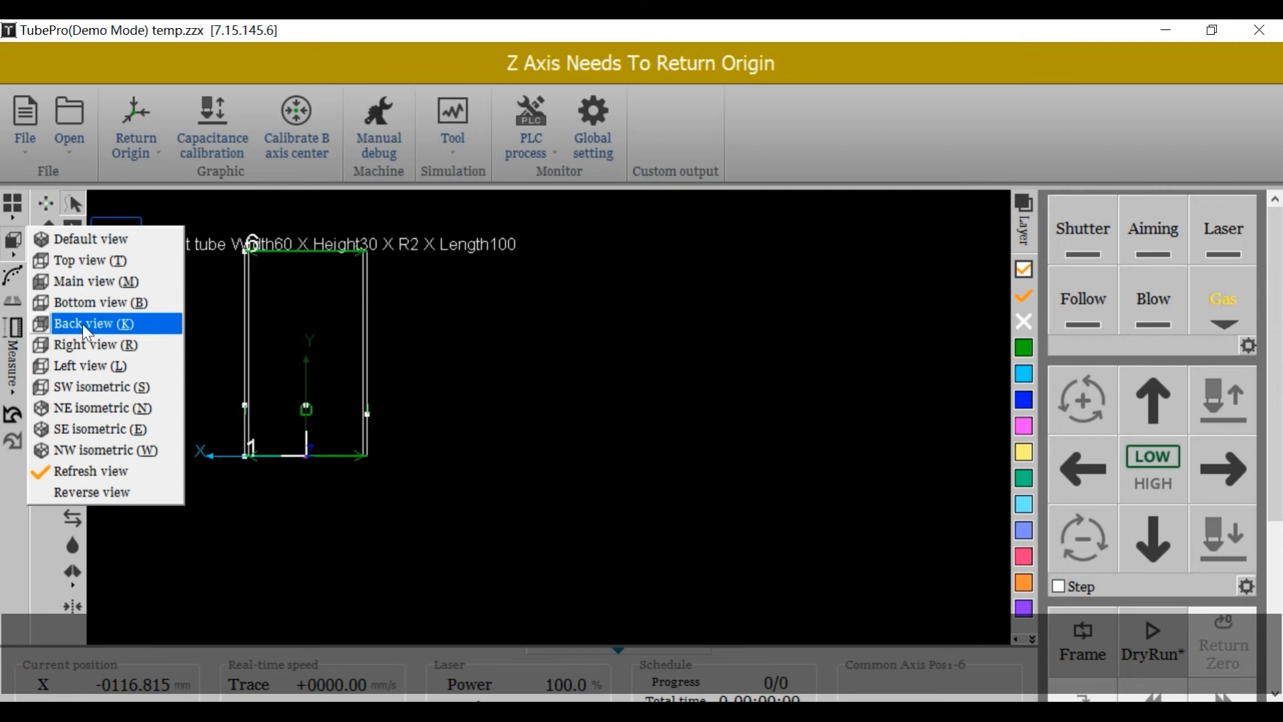
left_click(82, 323)
left_click(12, 242)
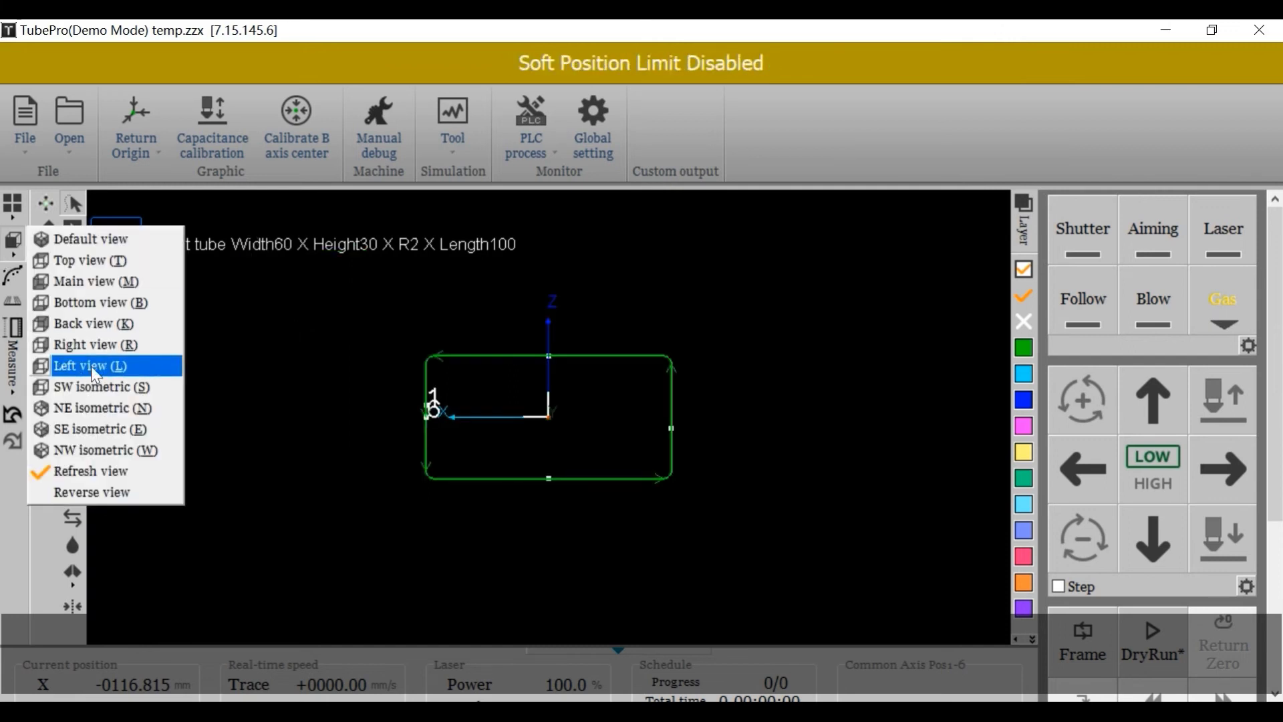
left_click(91, 363)
With Refresh view enabled, jog the rotary axis in the positive and negative directions to rotate the displayed tube
left_click(12, 242)
left_click(91, 471)
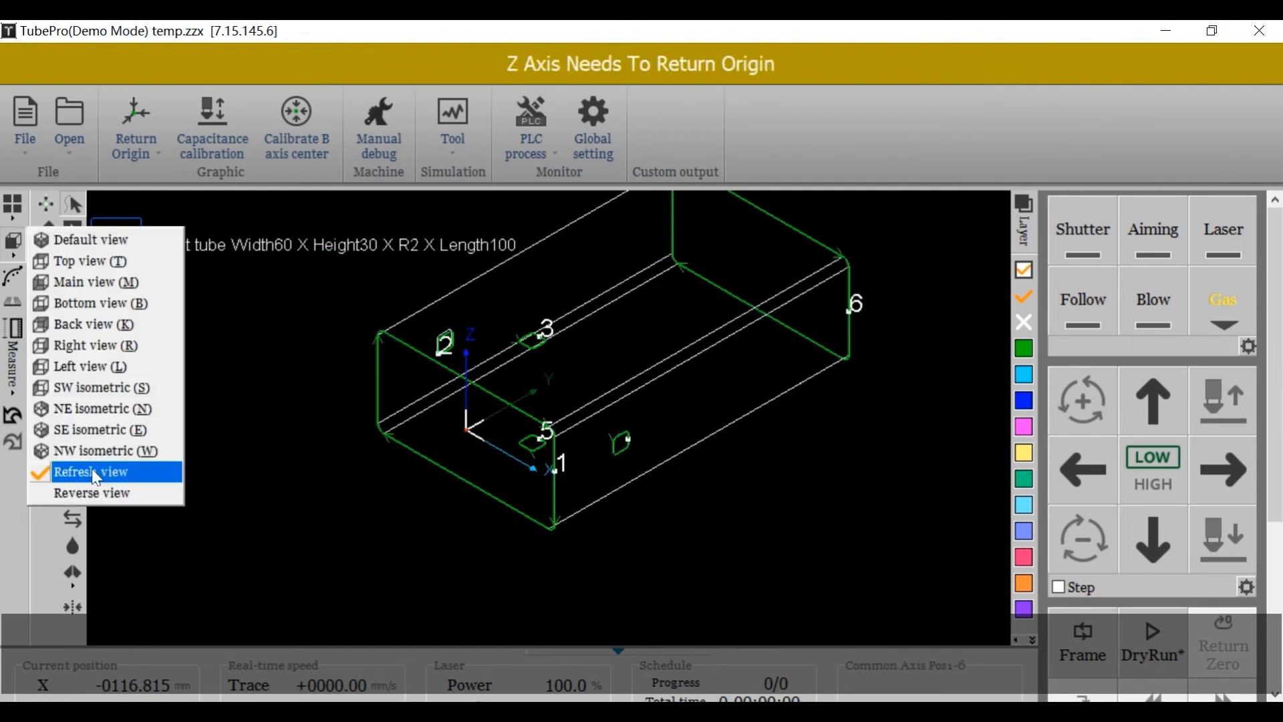
left_click(1094, 408)
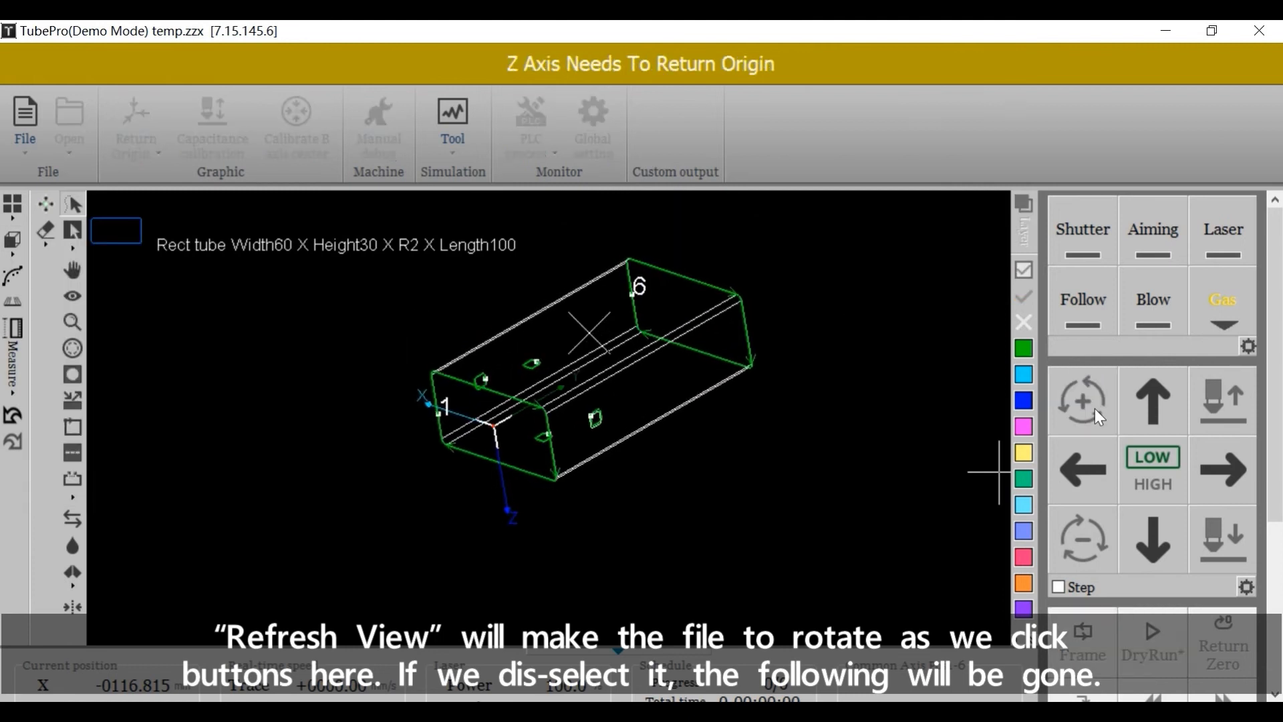
left_click(1083, 543)
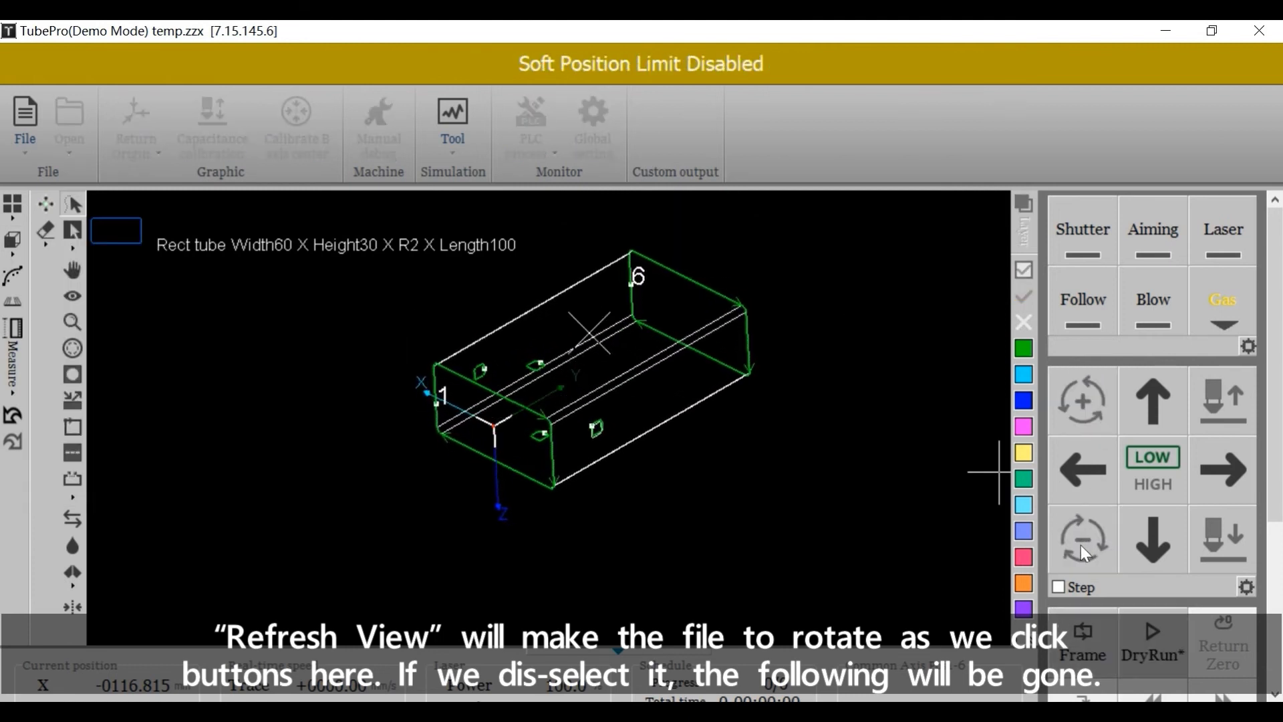
Turn off Refresh view and jog the rotary axis in both directions to check whether the display follows
left_click(17, 250)
left_click(74, 472)
left_click(1096, 398)
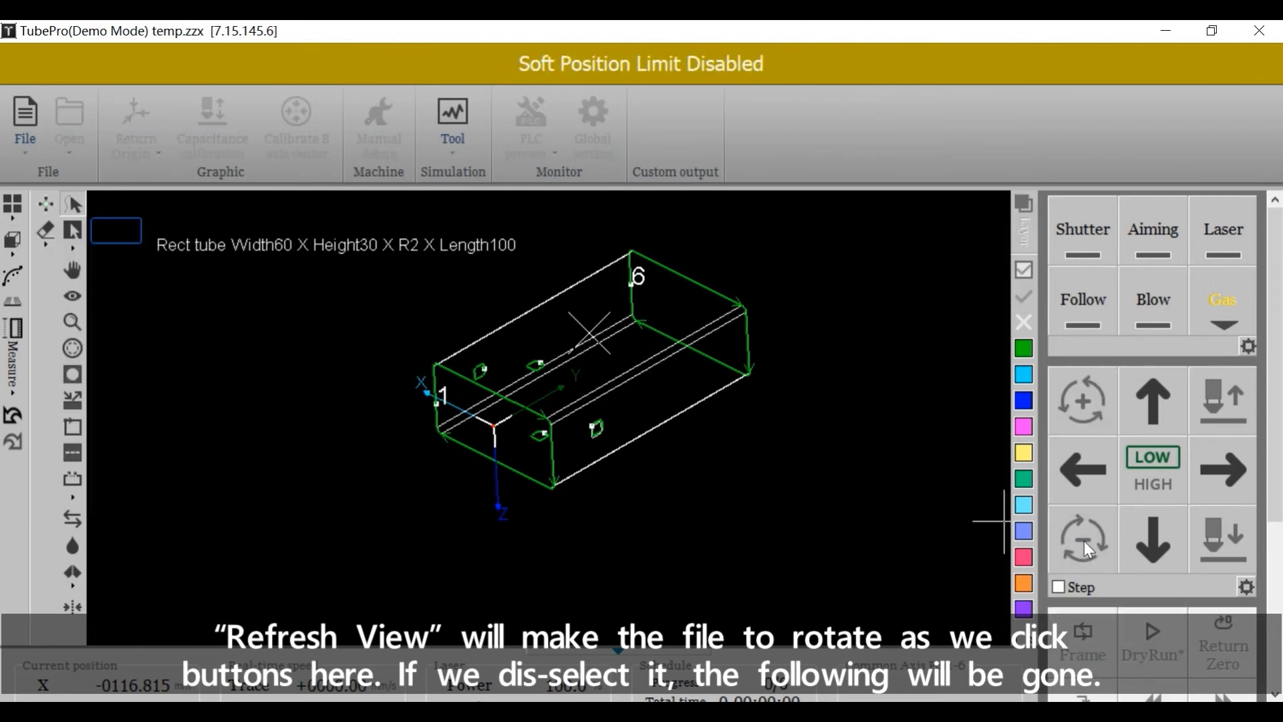
left_click(1101, 518)
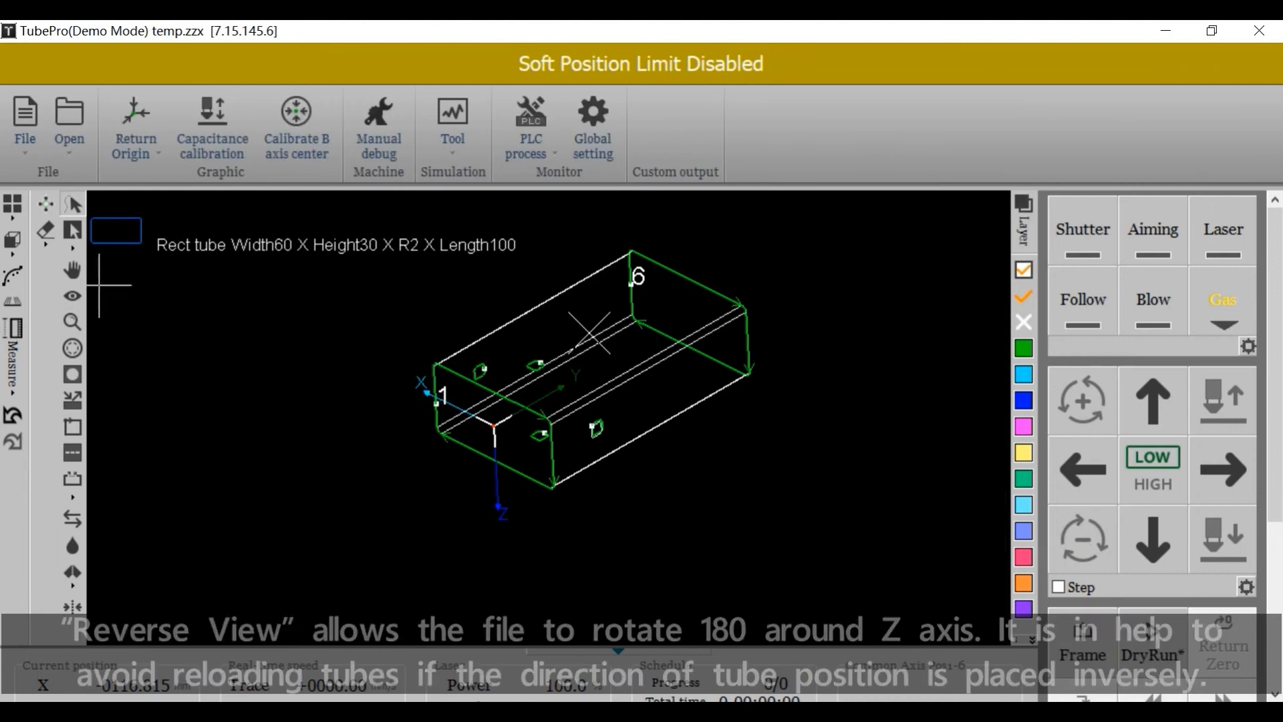
Apply Reverse view to rotate the file 180° along the Z axis and look over the contours
left_click(15, 251)
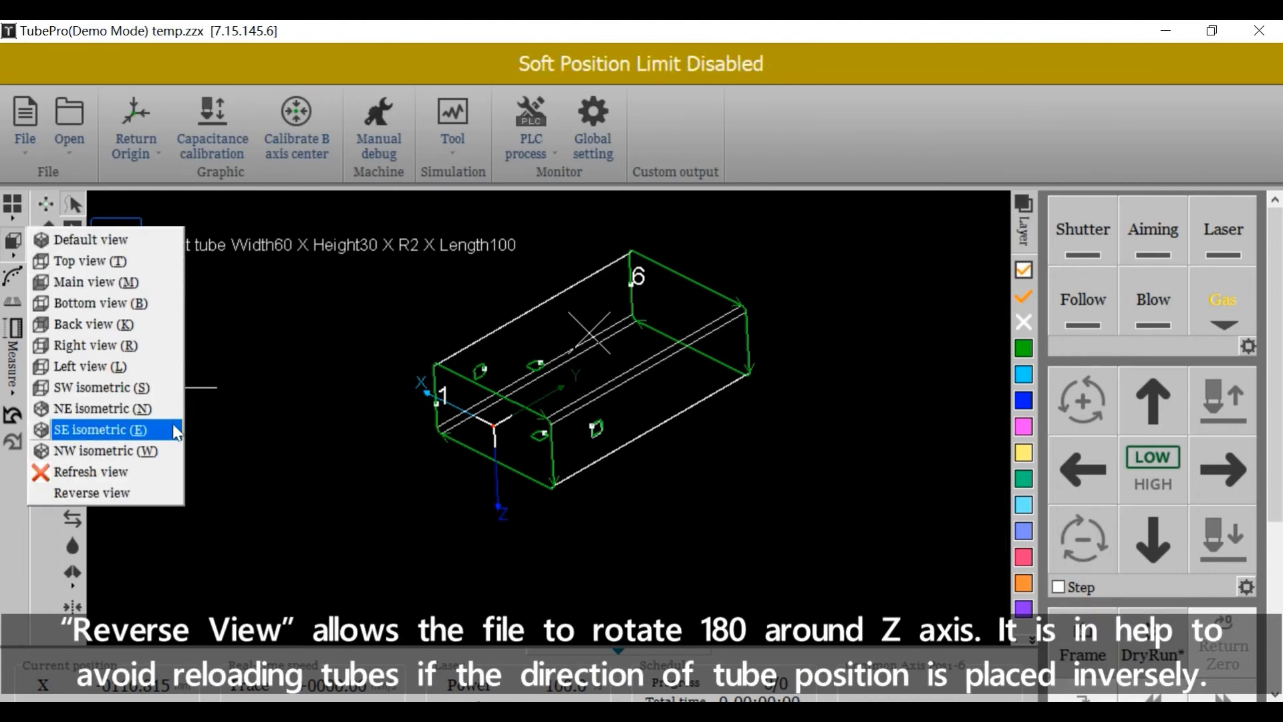
left_click(107, 495)
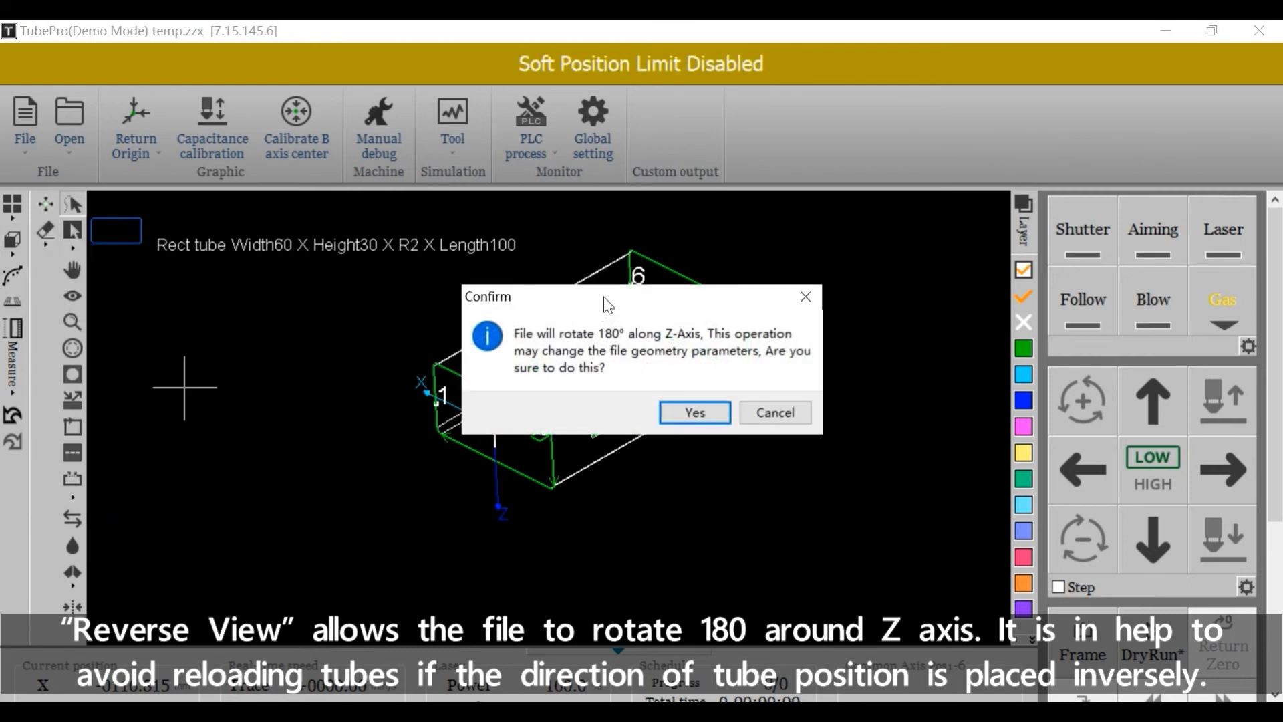
left_click_drag(503, 241, 259, 196)
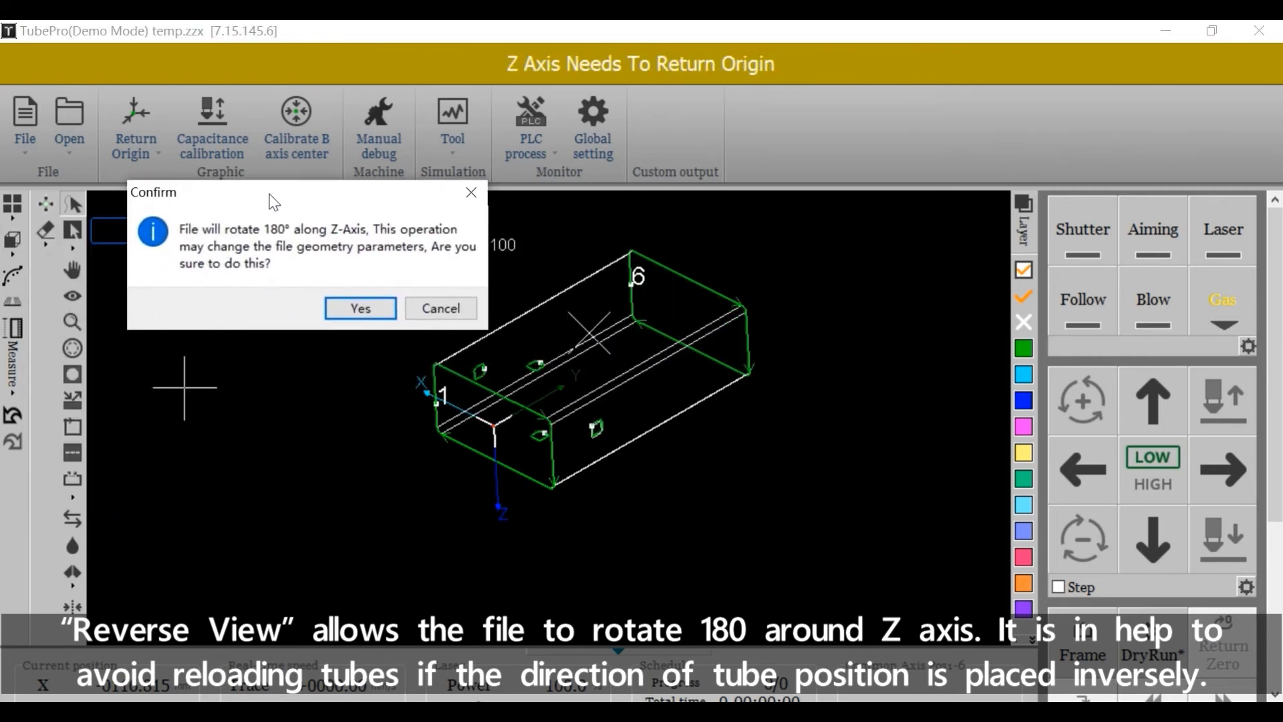
left_click(361, 312)
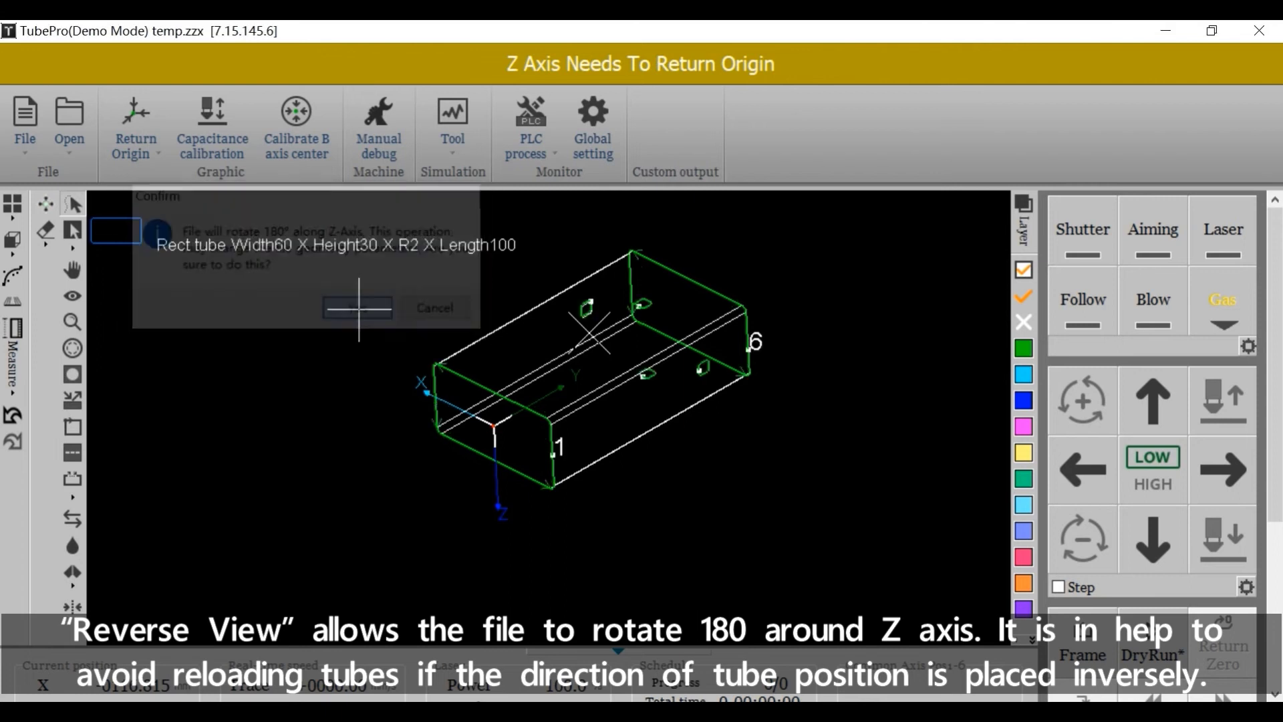
scroll(715, 298, "up", 5)
scroll(710, 292, "down", 5)
scroll(708, 285, "up", 2)
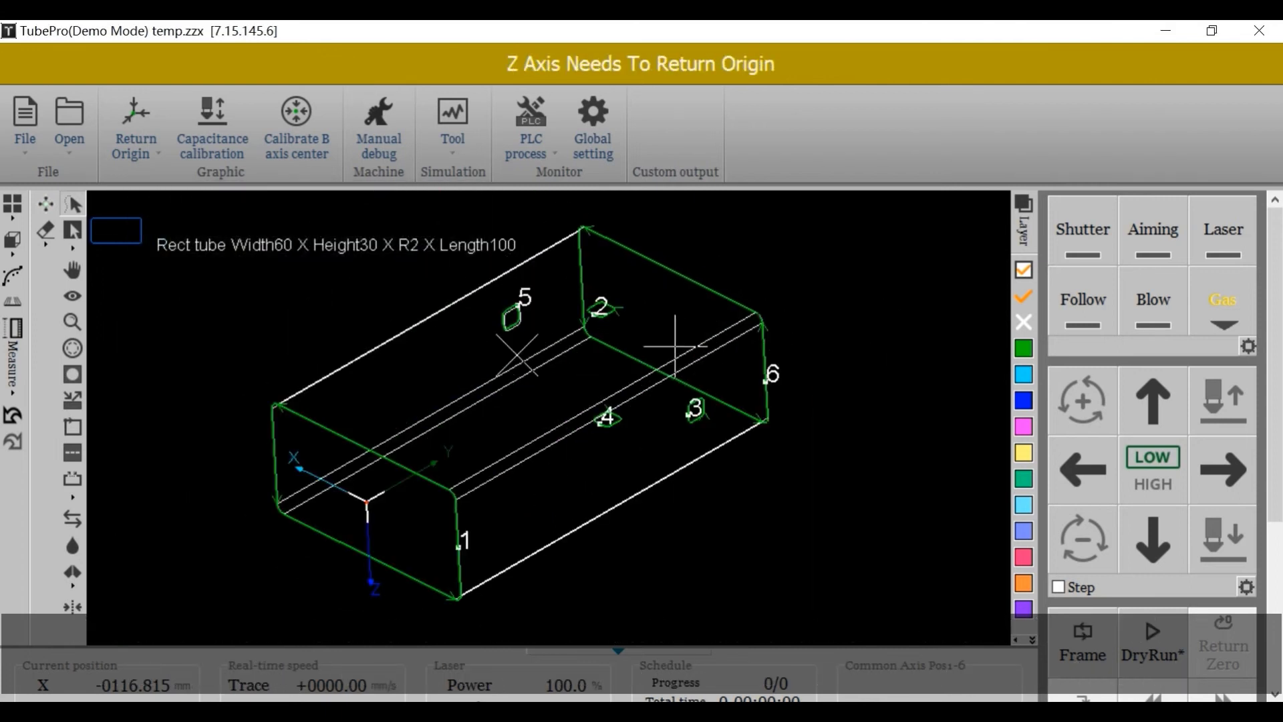
Apply Reverse view again to turn the file back 180° along the Z axis
left_click(14, 253)
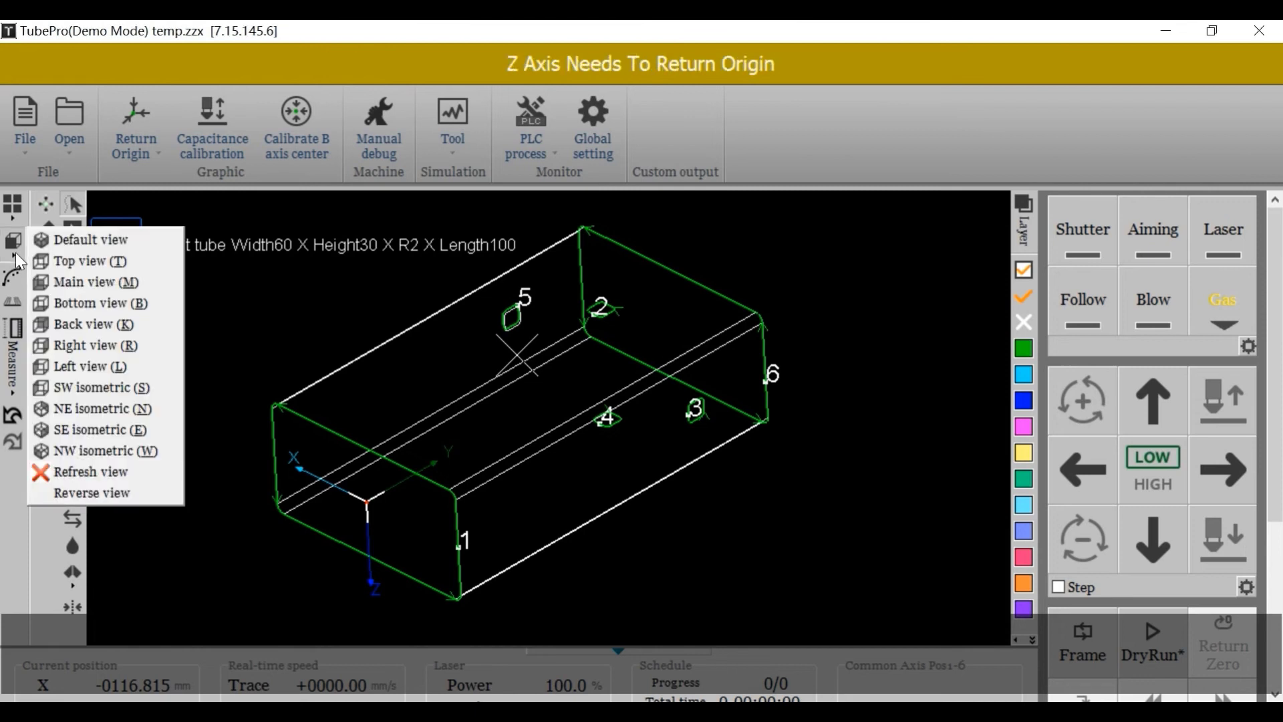
left_click(84, 492)
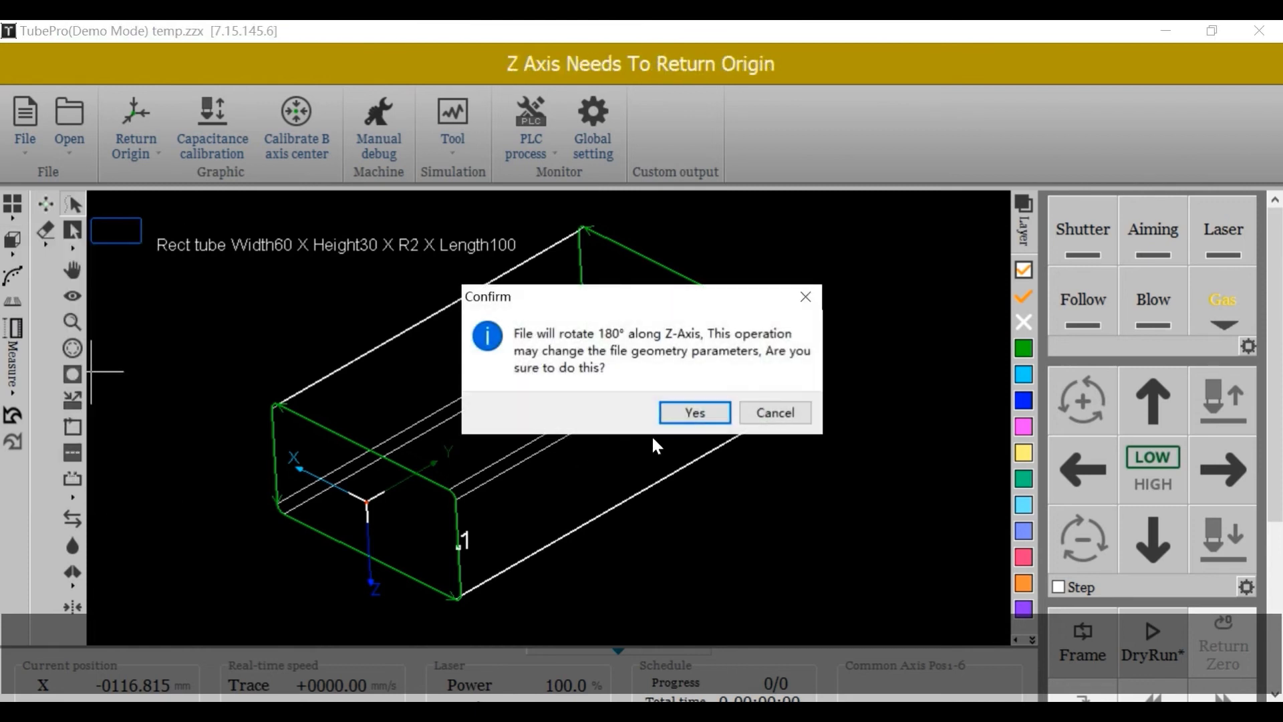
left_click_drag(731, 296, 1085, 166)
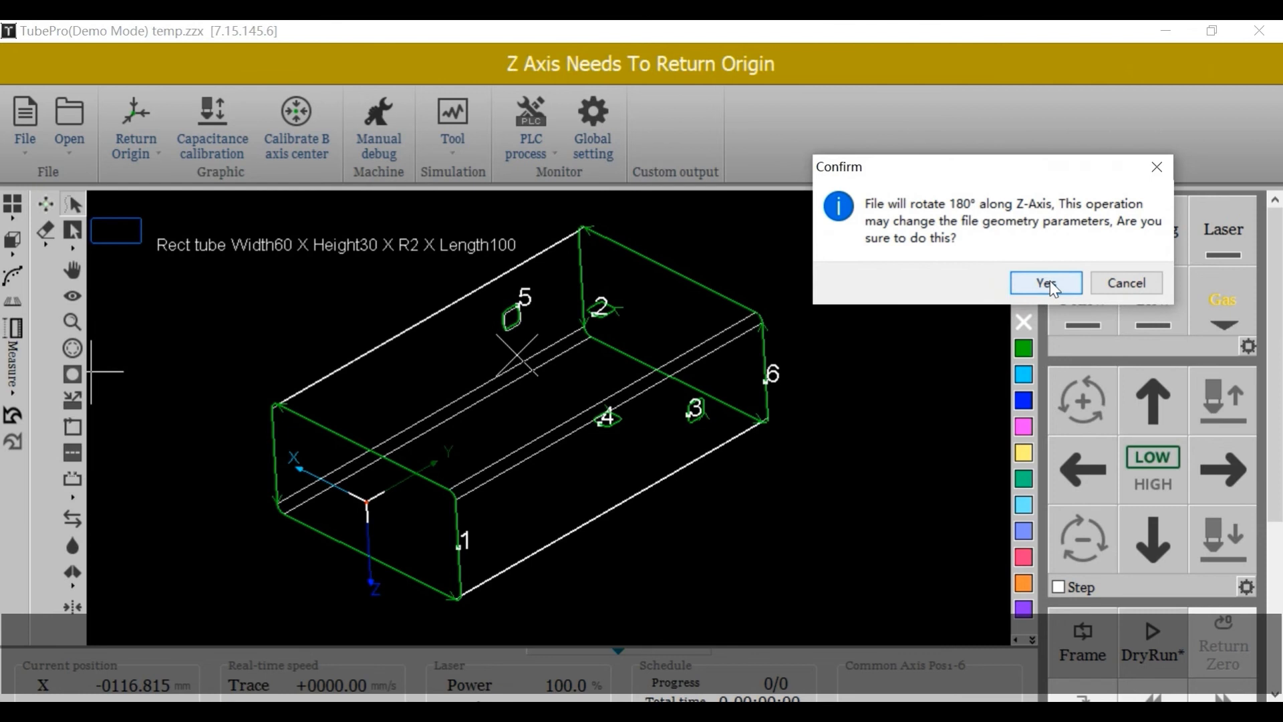
left_click(1049, 281)
scroll(394, 491, "up", 2)
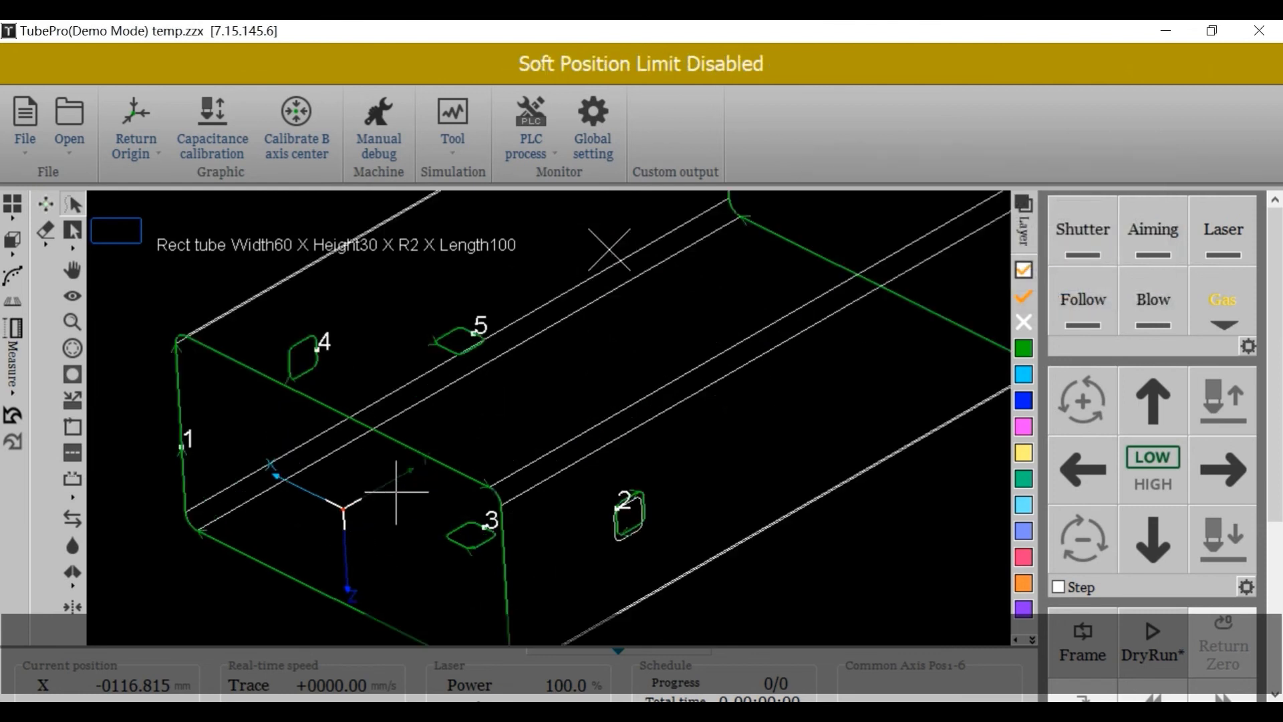
scroll(472, 431, "down", 2)
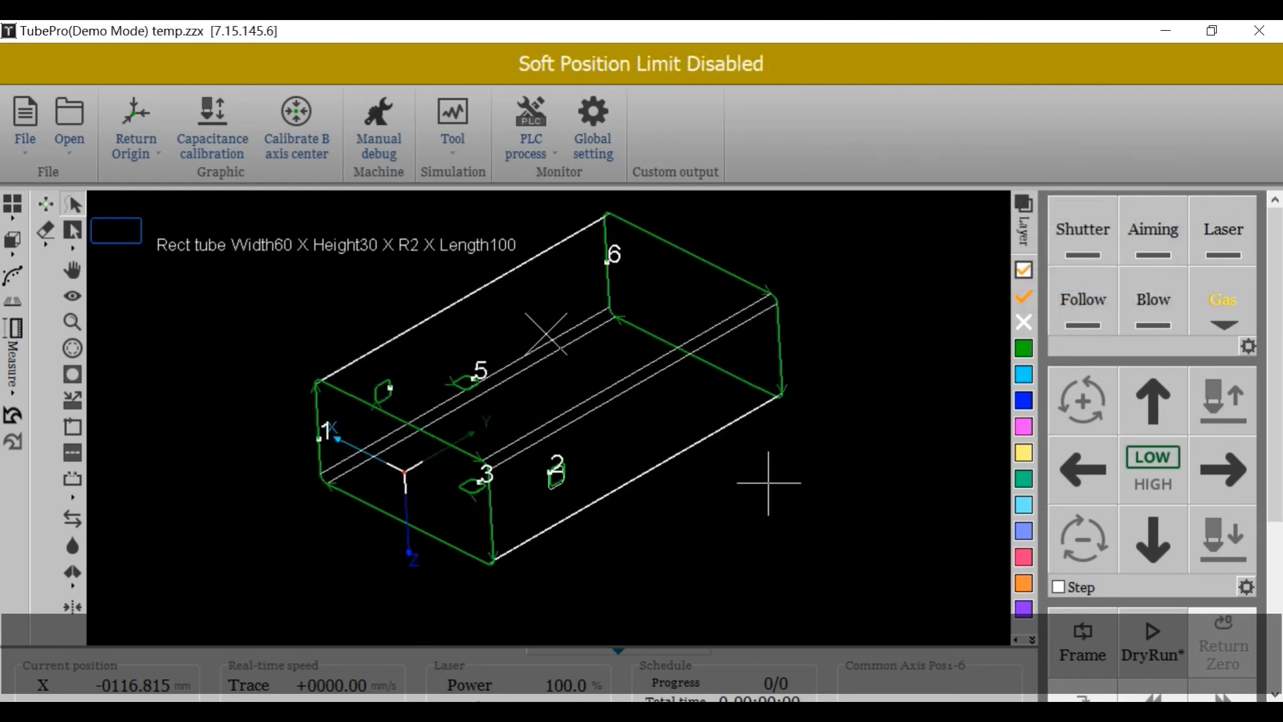
Apply Curve Smooth to the tube's curves with a precision of 0.01 mm
left_click(15, 281)
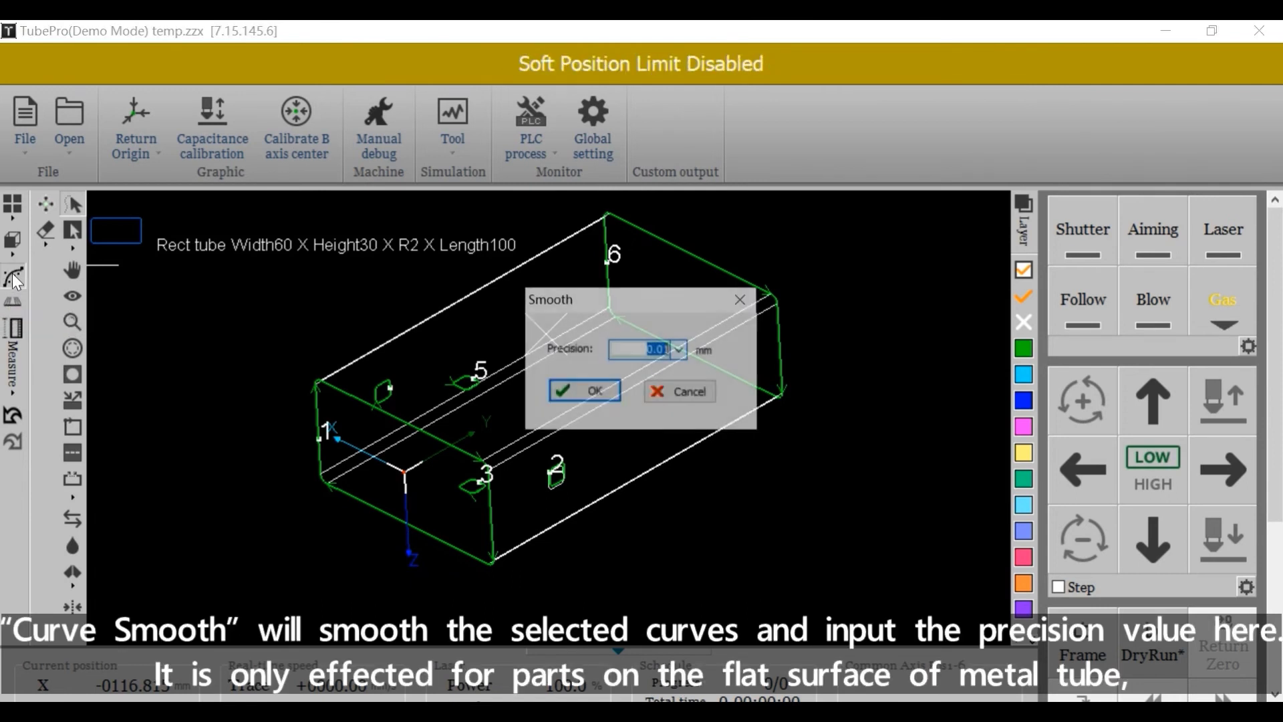
left_click_drag(572, 309, 814, 311)
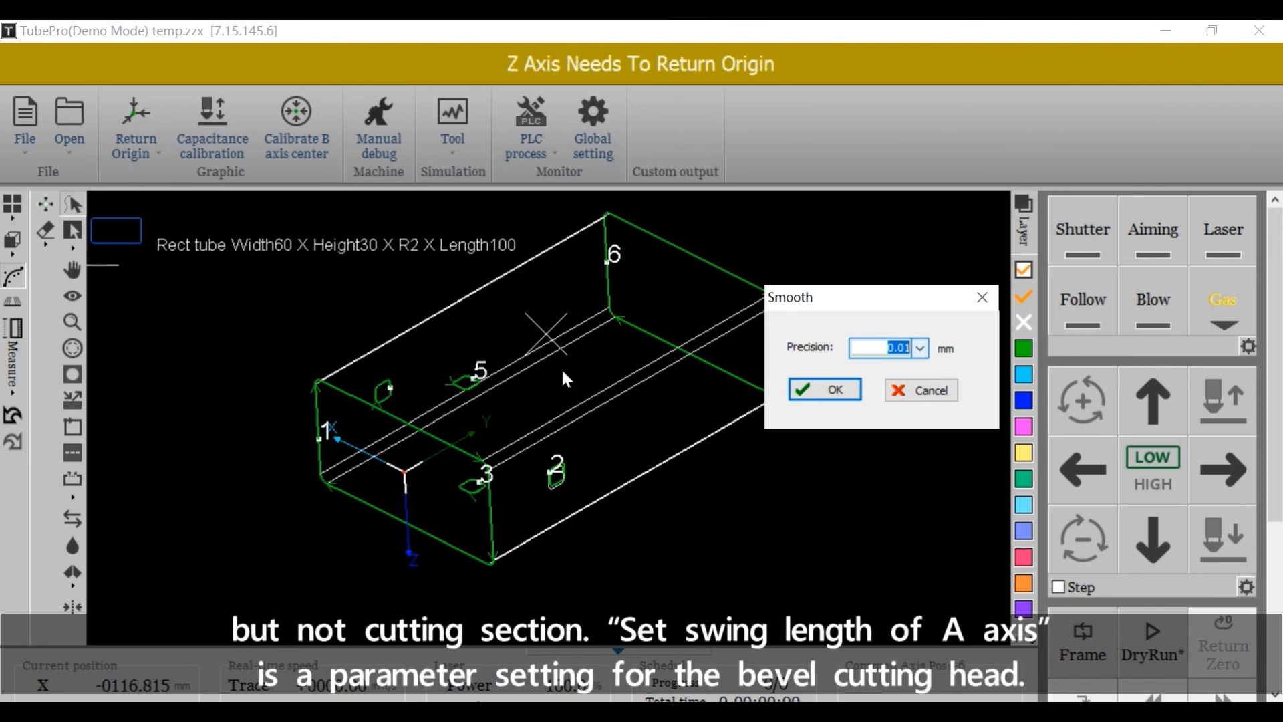
left_click(822, 391)
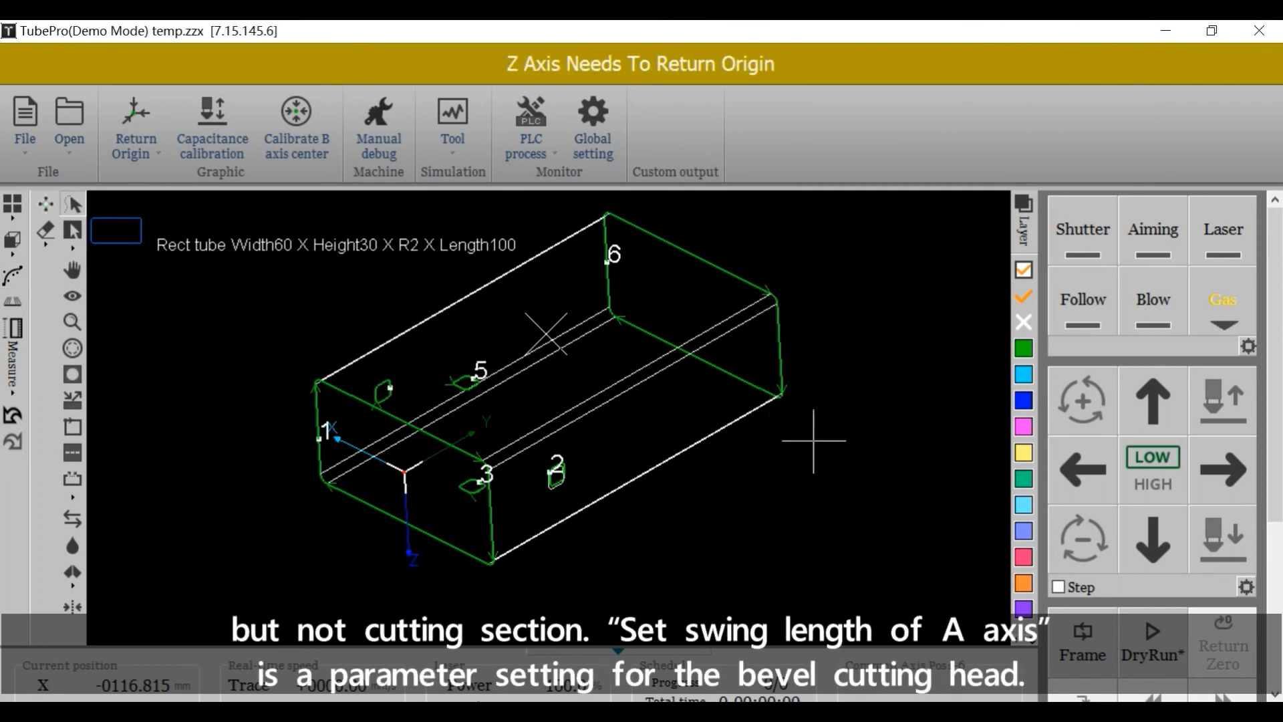
Set the swing length of the A axis to 300 in the swing axis settings
left_click(13, 302)
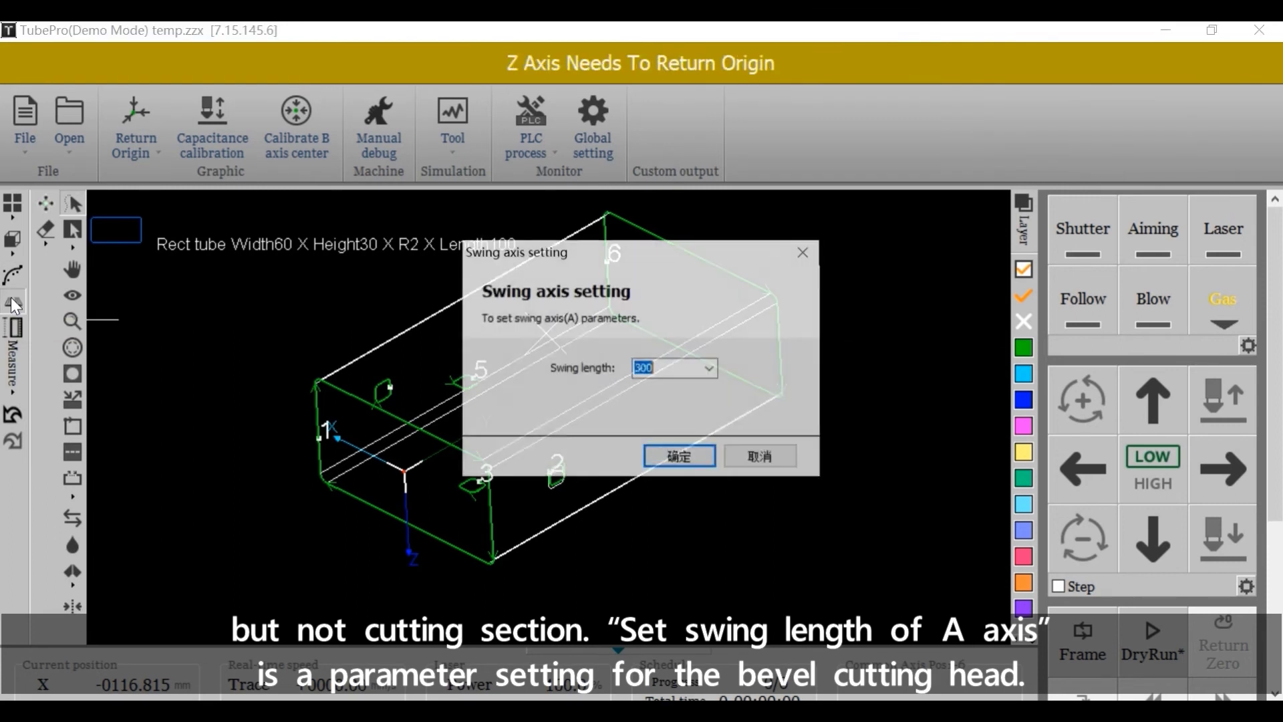
left_click_drag(604, 252, 898, 239)
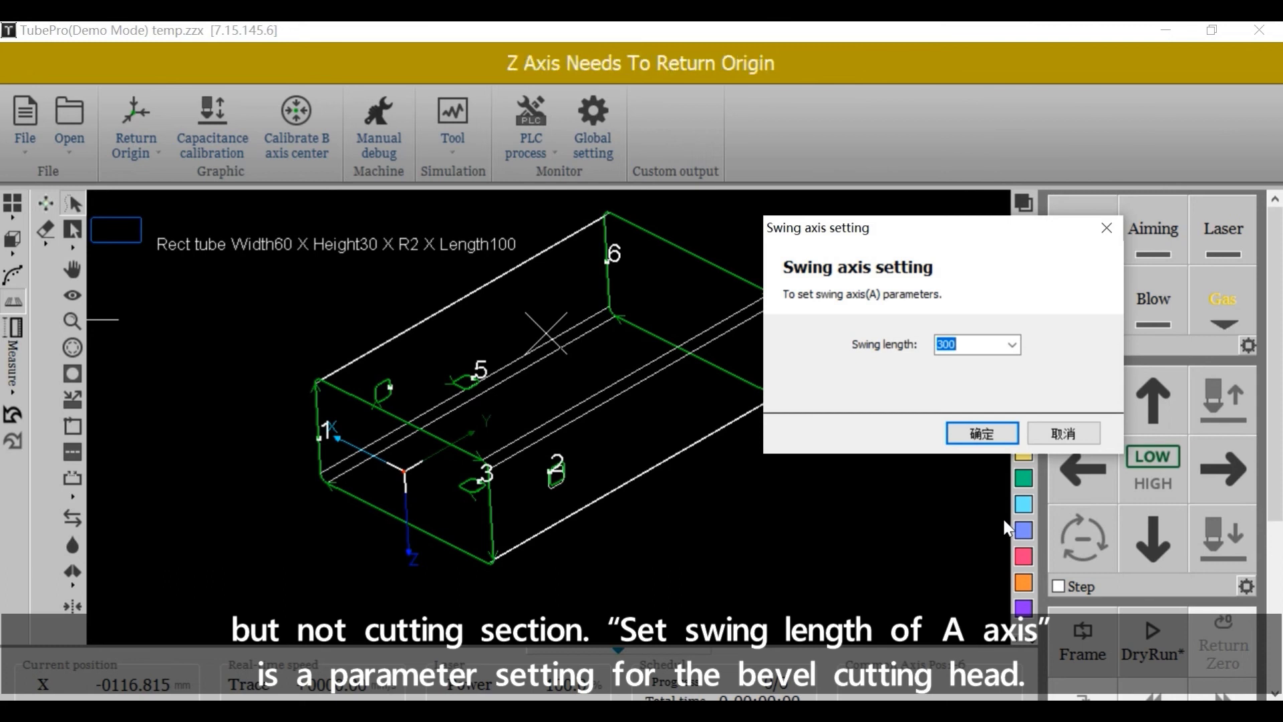
key("Return")
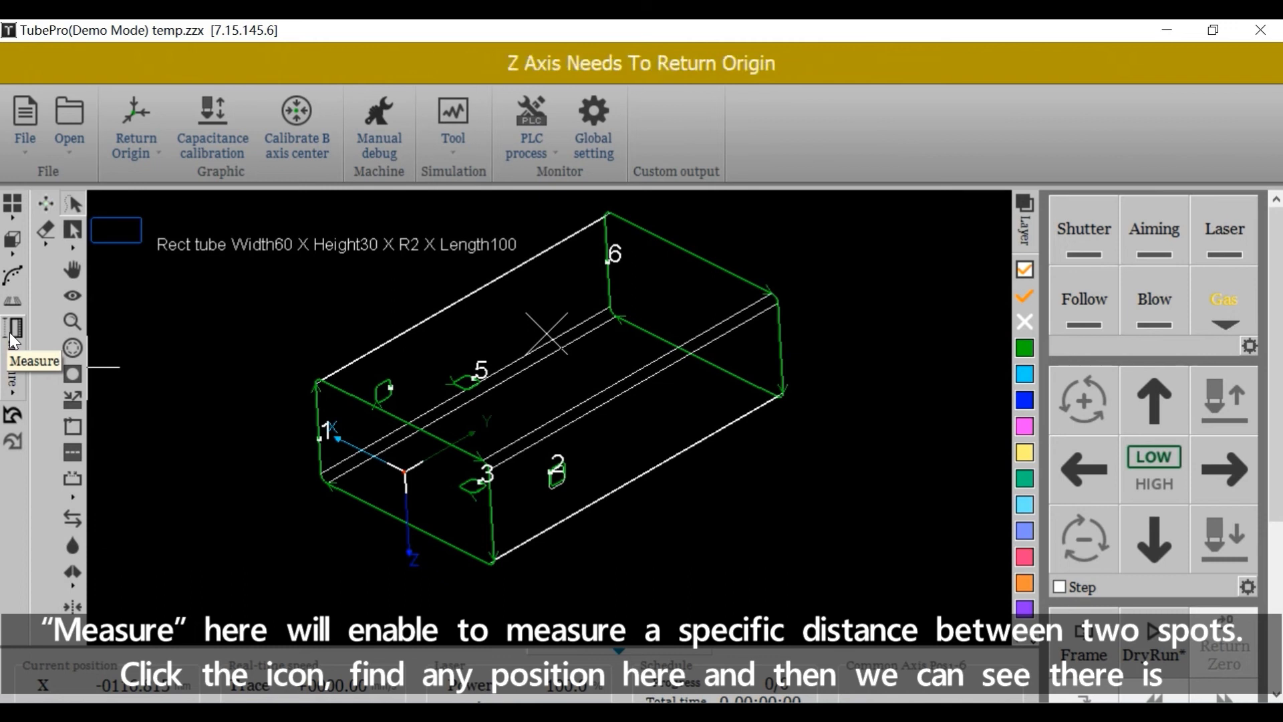
Measure a length on the tube starting from the upper corner vertex of its front end
left_click(10, 336)
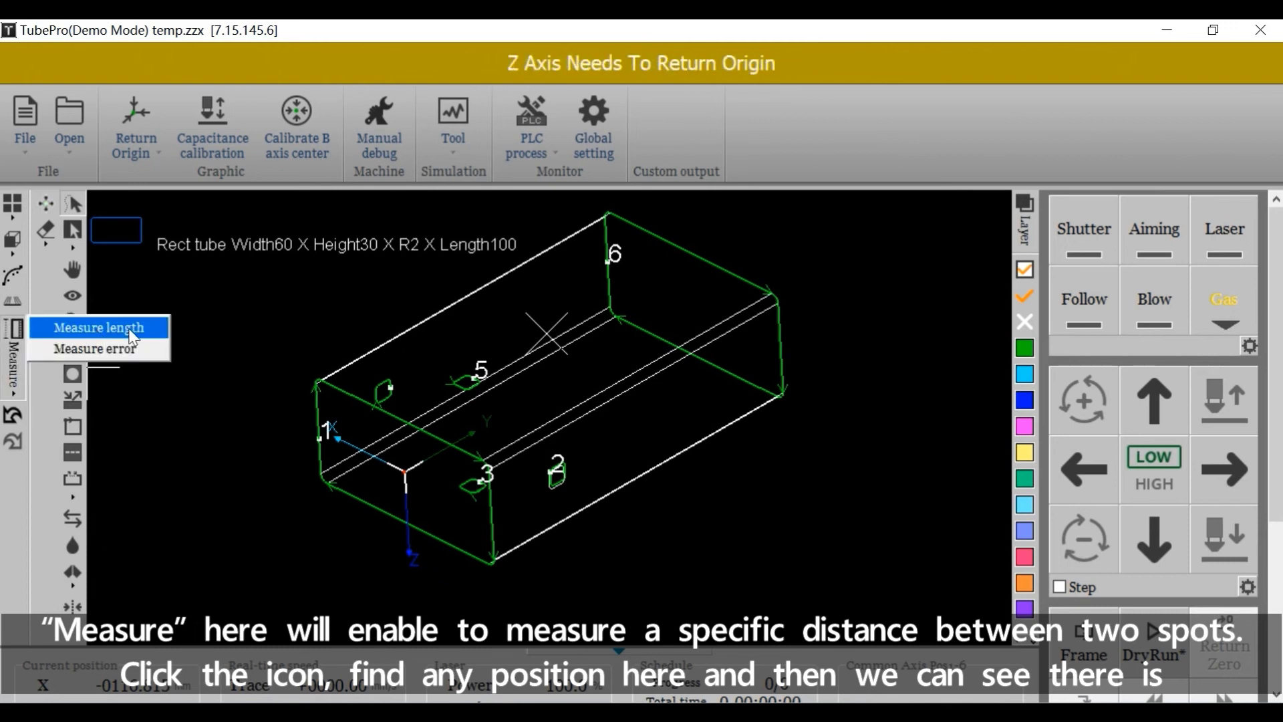
left_click(101, 327)
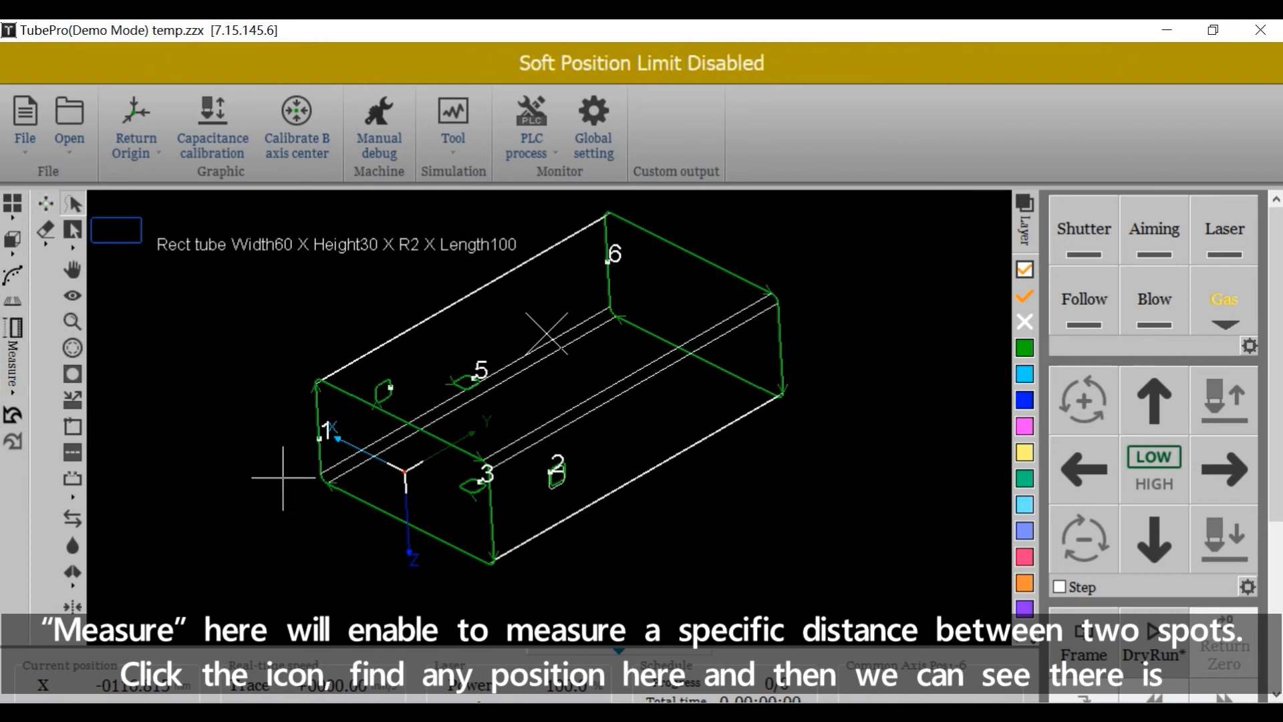
left_click(481, 458)
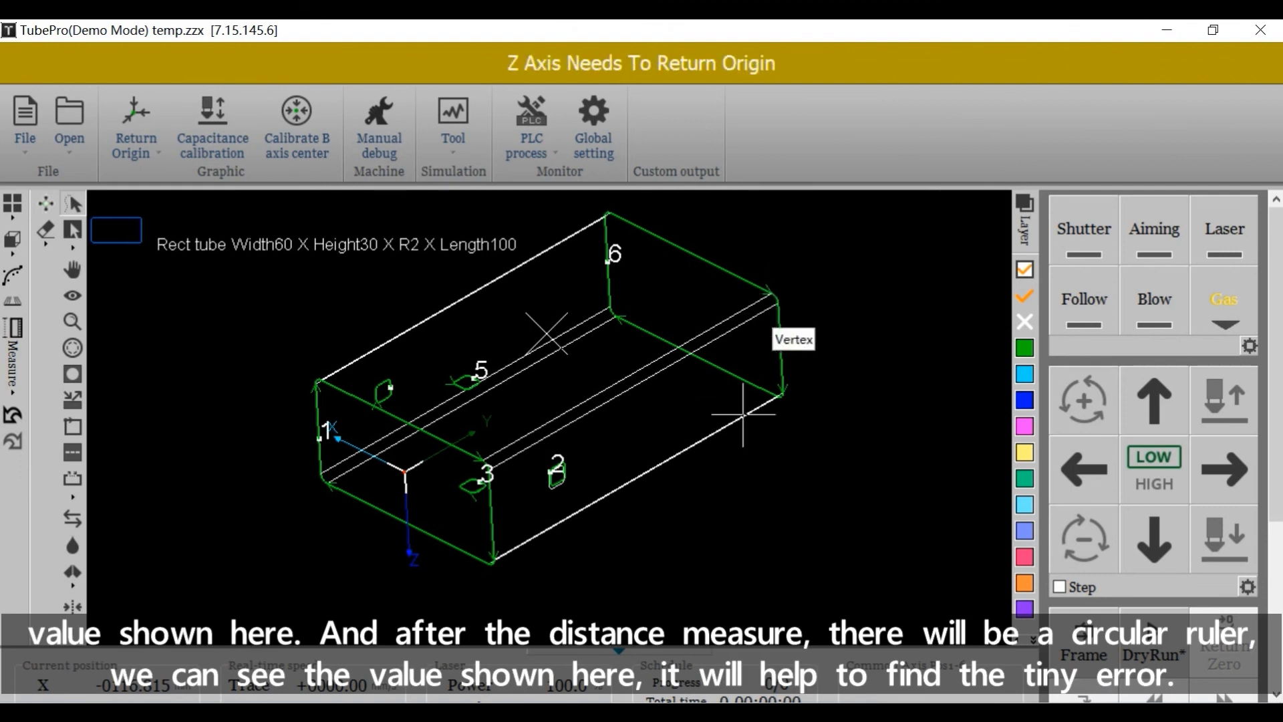
scroll(770, 338, "up", 2)
scroll(787, 285, "down", 3)
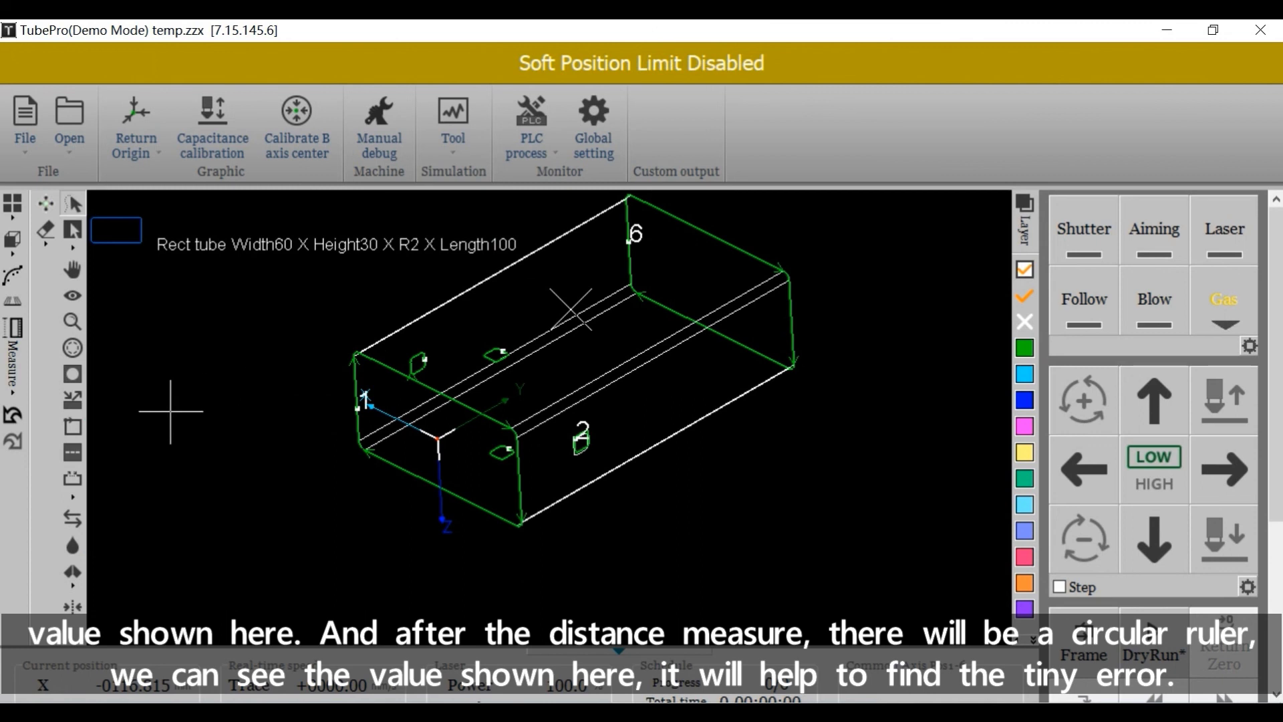
Use Measure error to show the circular ruler and examine its micrometre rings up close
left_click(14, 383)
left_click(111, 348)
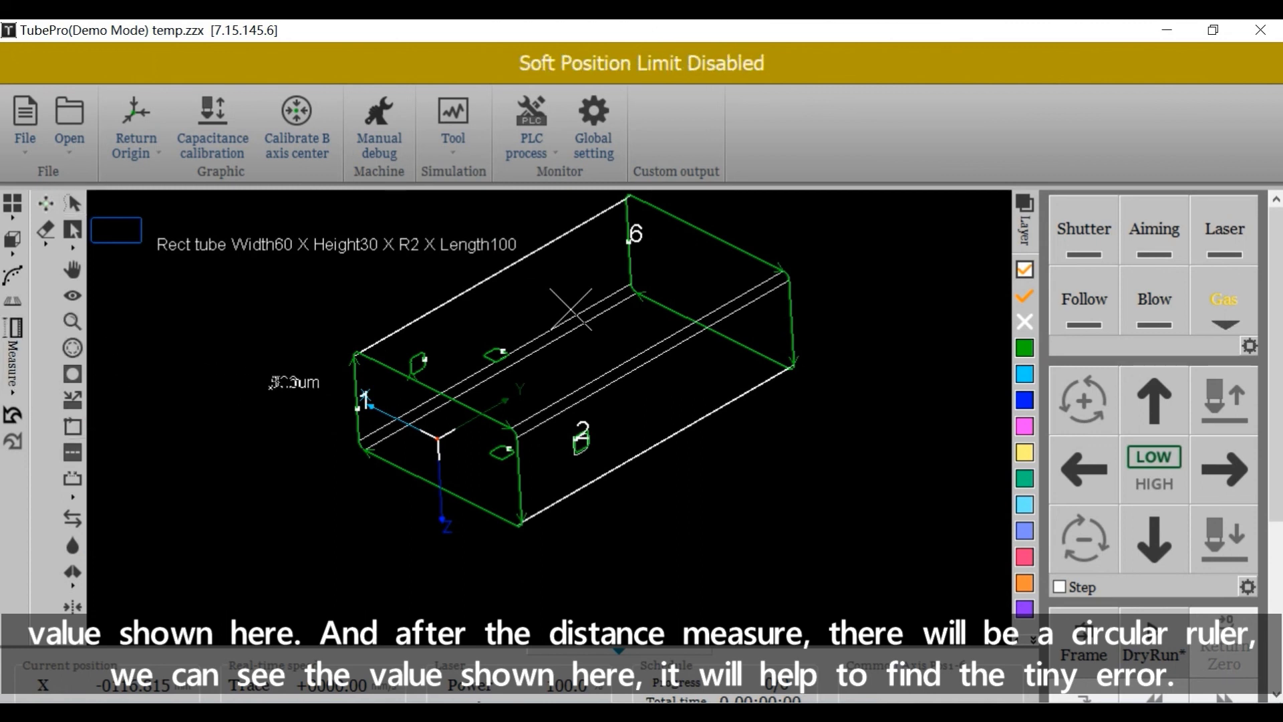
scroll(509, 426, "up", 3)
scroll(561, 315, "up", 4)
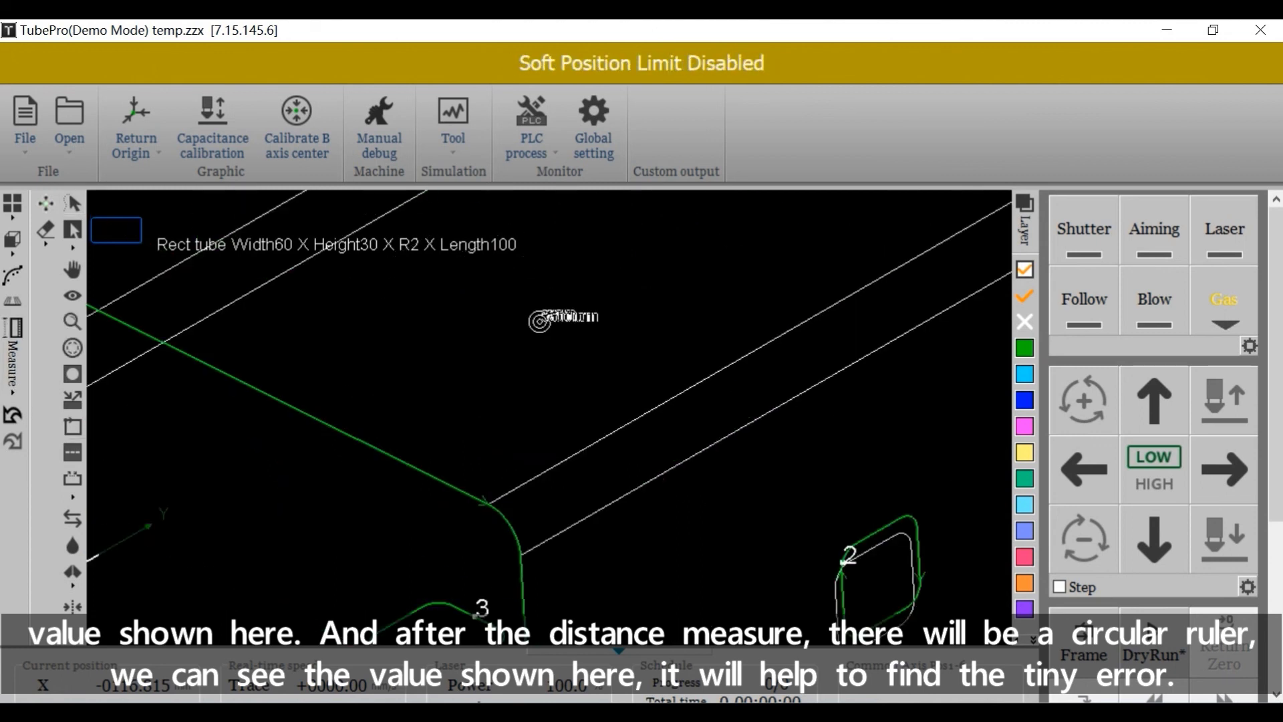
scroll(532, 406, "up", 5)
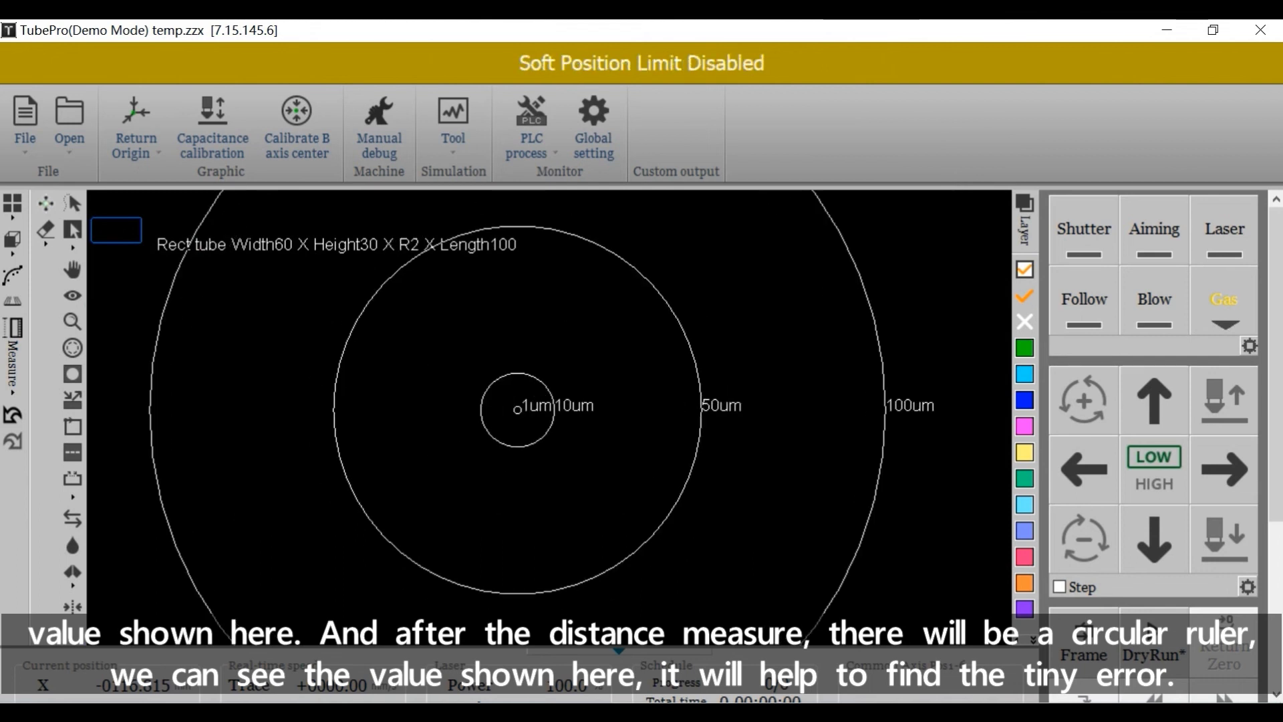
scroll(518, 410, "down", 4)
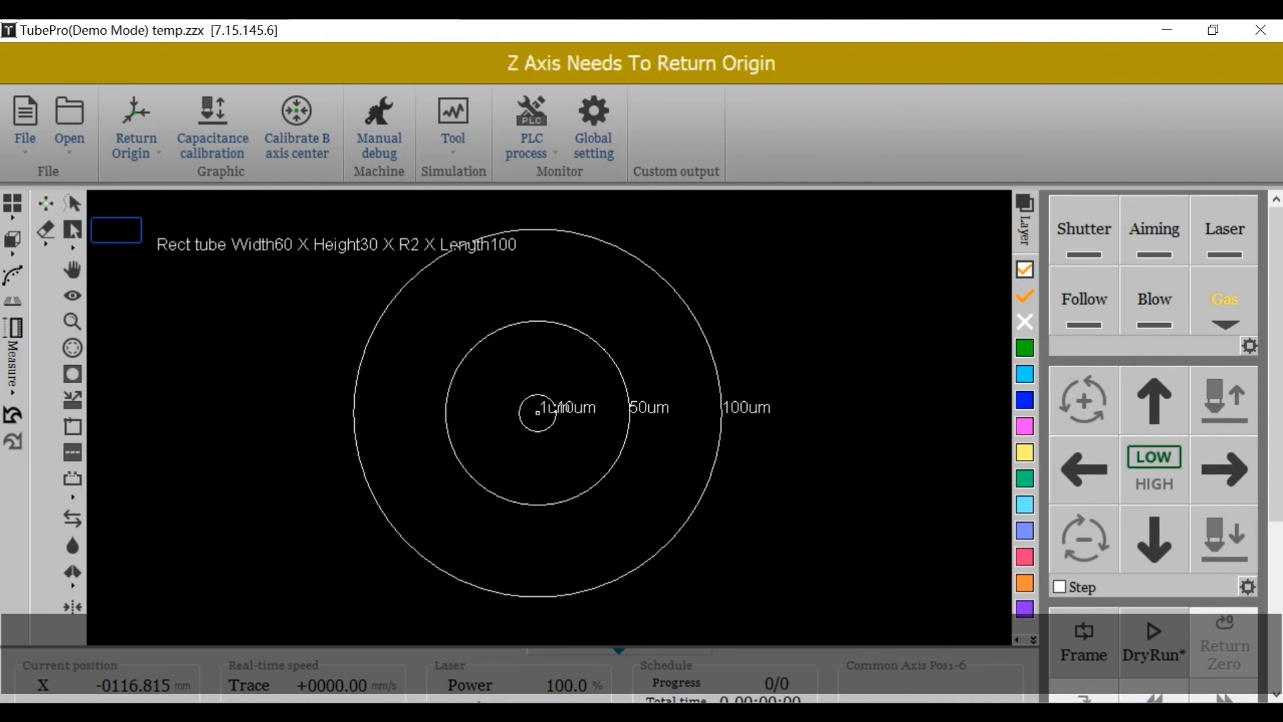
Select all objects of the tube drawing
key("ctrl+a")
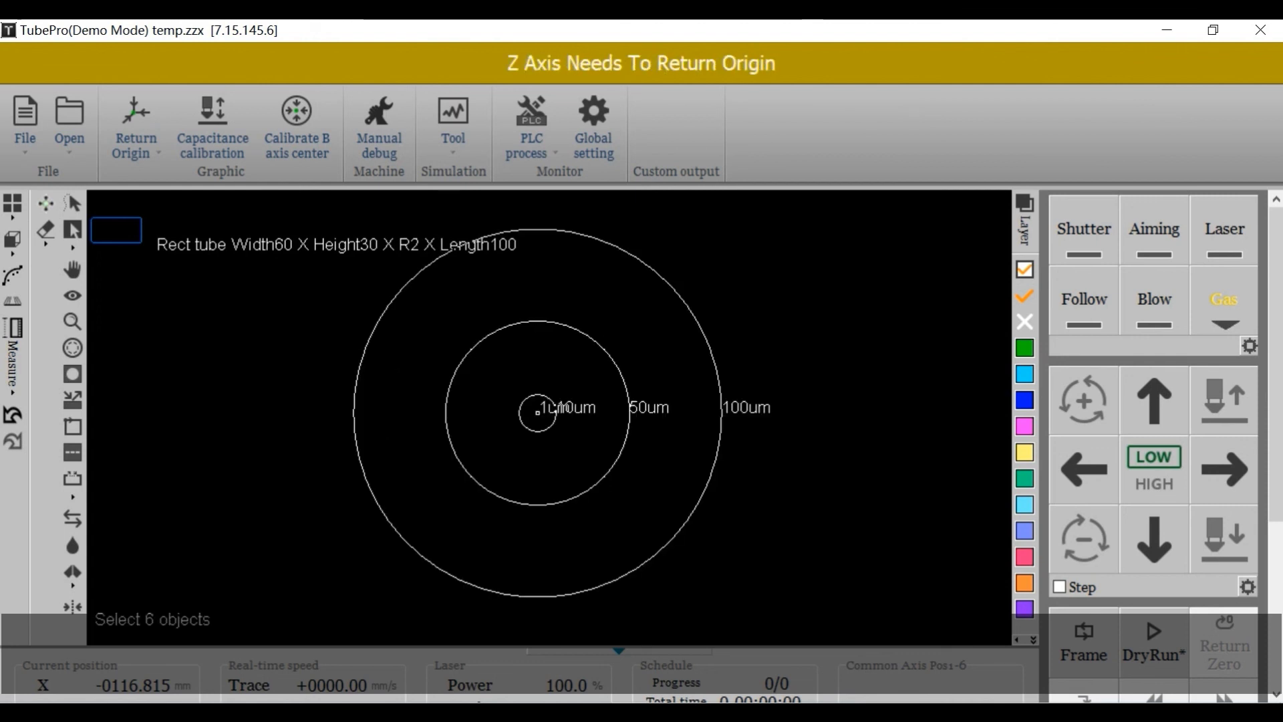